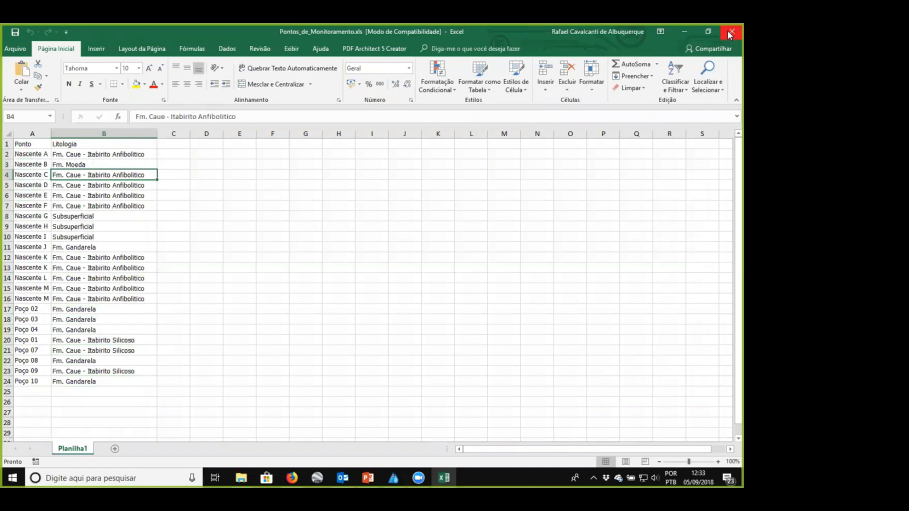
- Close the monitoring points workbook and open Resultados.xls from the Exemplo_1 folder
left_click(730, 33)
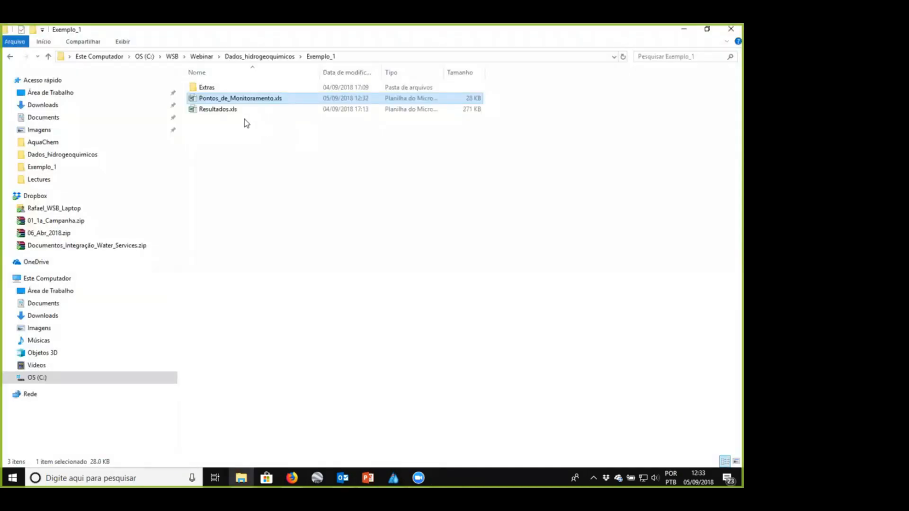
double_click(237, 109)
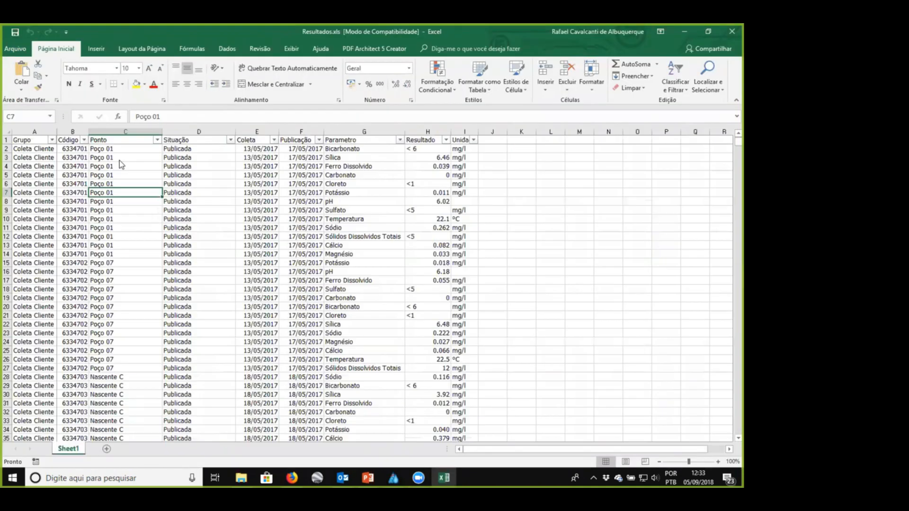
- Examine the point, collection date, publication date, parameter and unit columns of the results sheet, and close the workbook
left_click(111, 148)
left_click(105, 212)
left_click(117, 160)
left_click(111, 237)
left_click(121, 387)
left_click(252, 157)
left_click(307, 159)
left_click(361, 159)
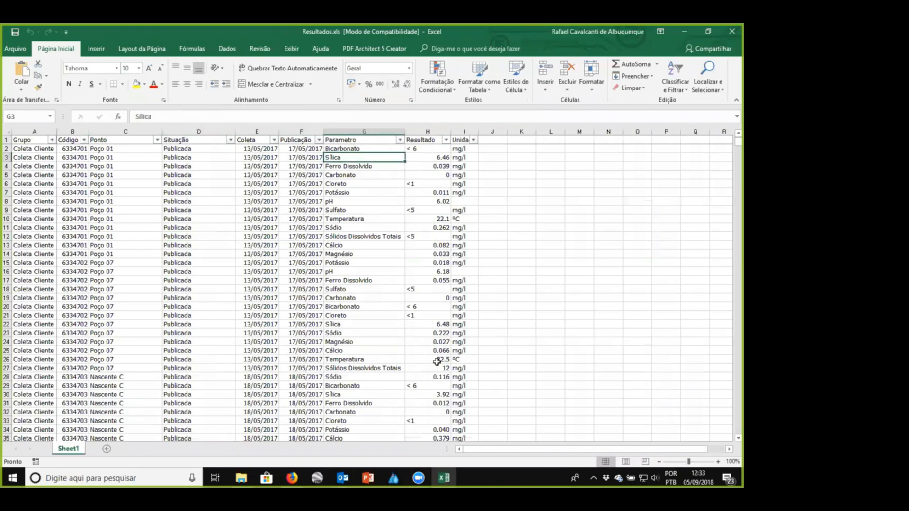
left_click(464, 176)
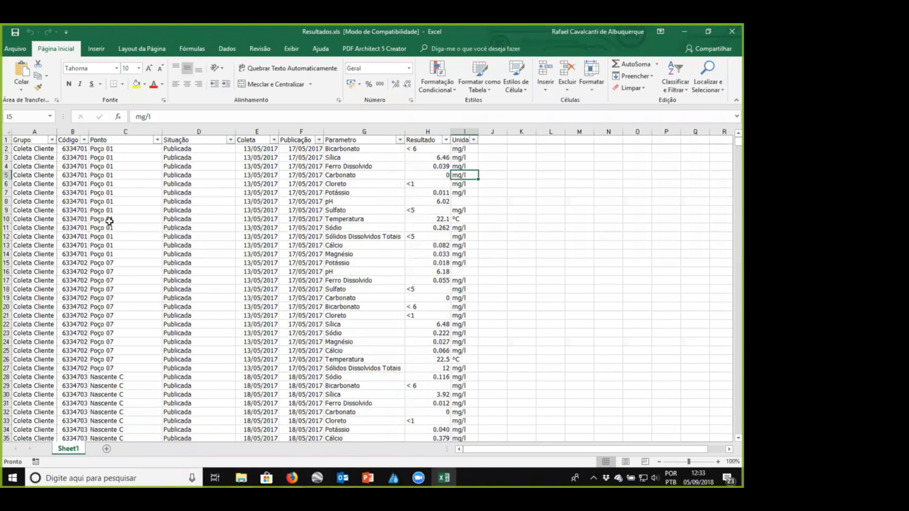
left_click(133, 191)
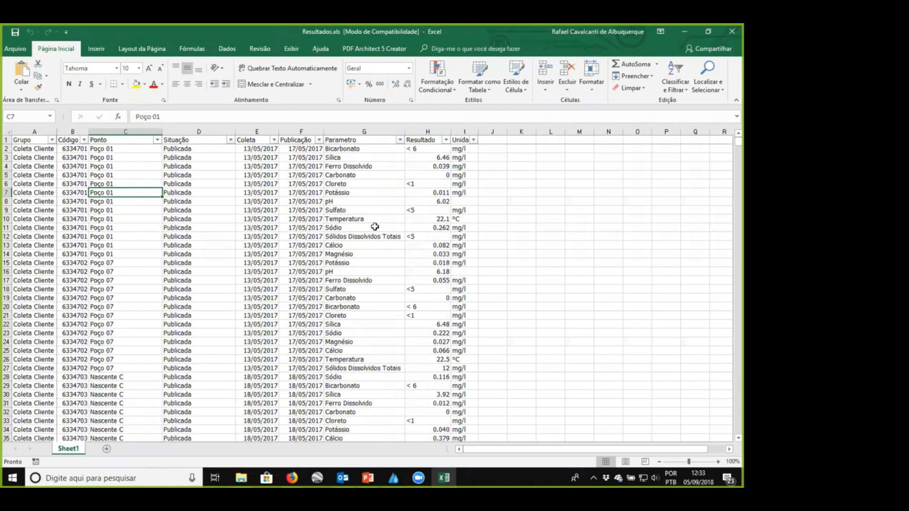
left_click(126, 254)
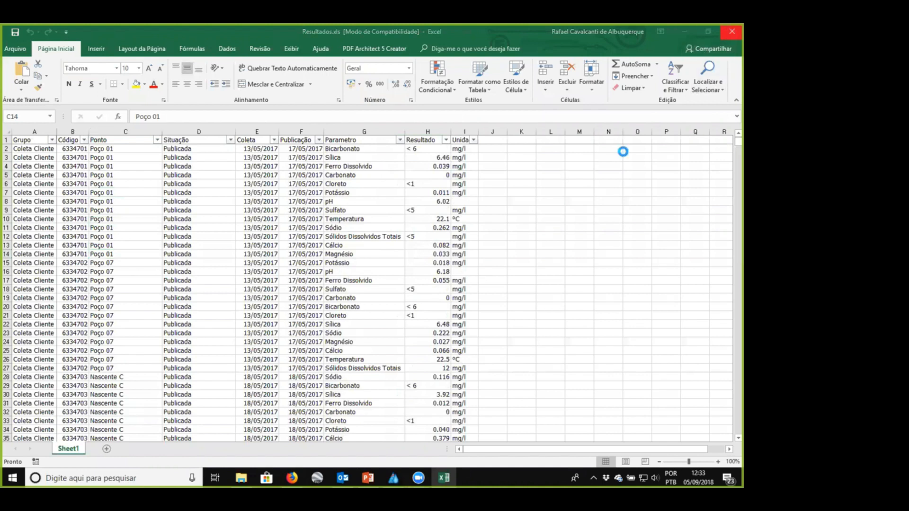
left_click(731, 31)
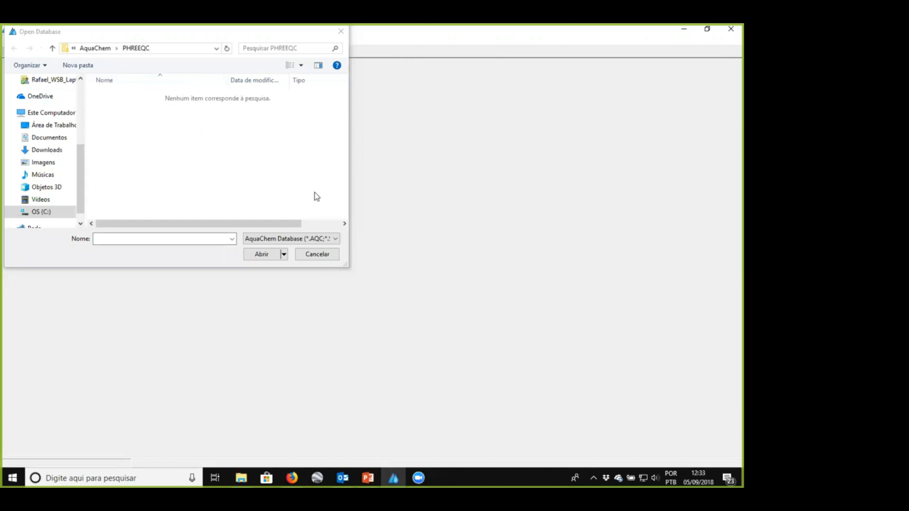
- Switch to AquaChem, start a new database and set its save folder to C:\WSB\Webinar\Dados_hidrogeoquimicos\Exemplo_1
left_click(316, 254)
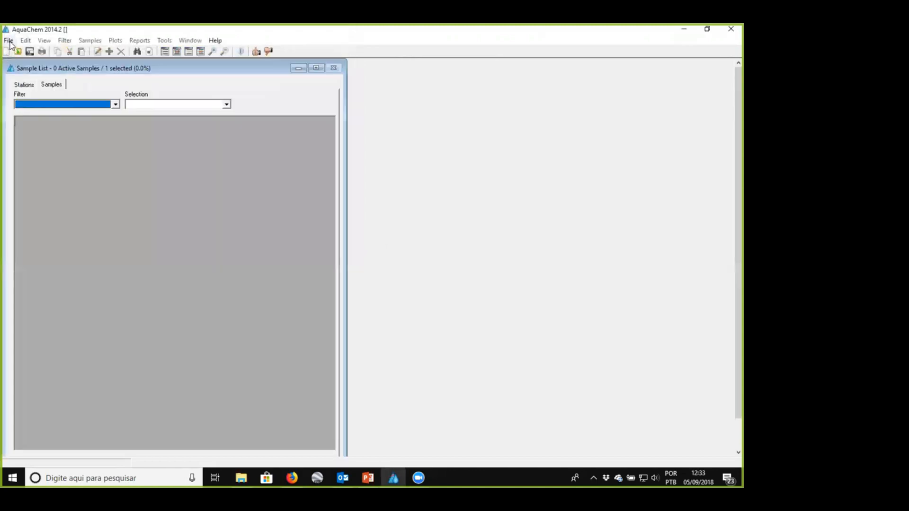
left_click(9, 41)
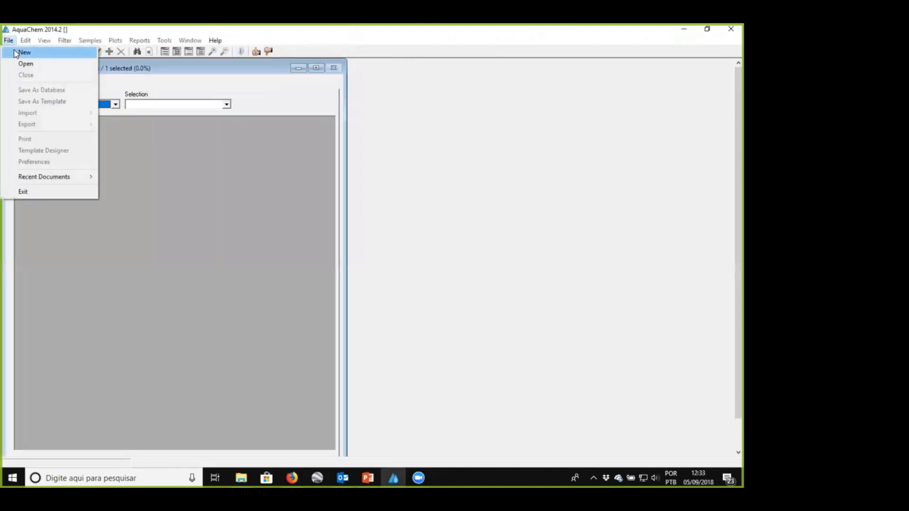
left_click(24, 53)
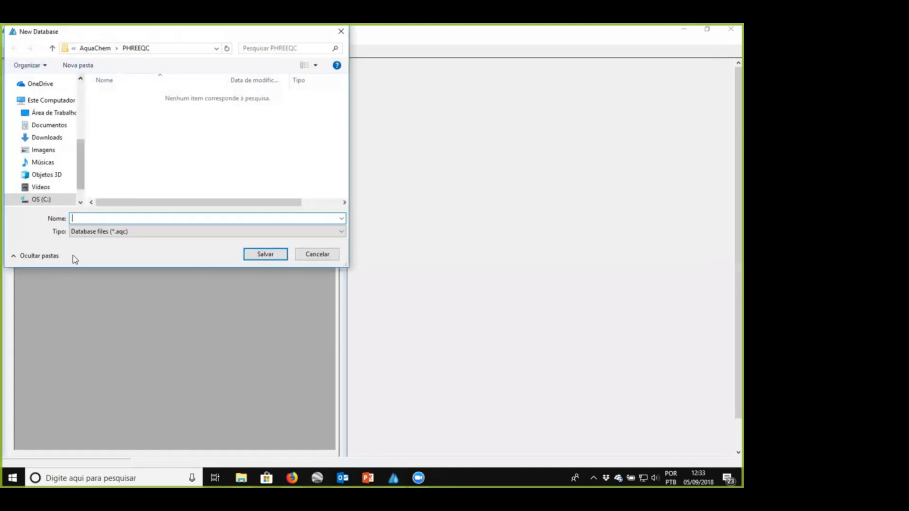
mouse_move(241, 478)
left_click(238, 424)
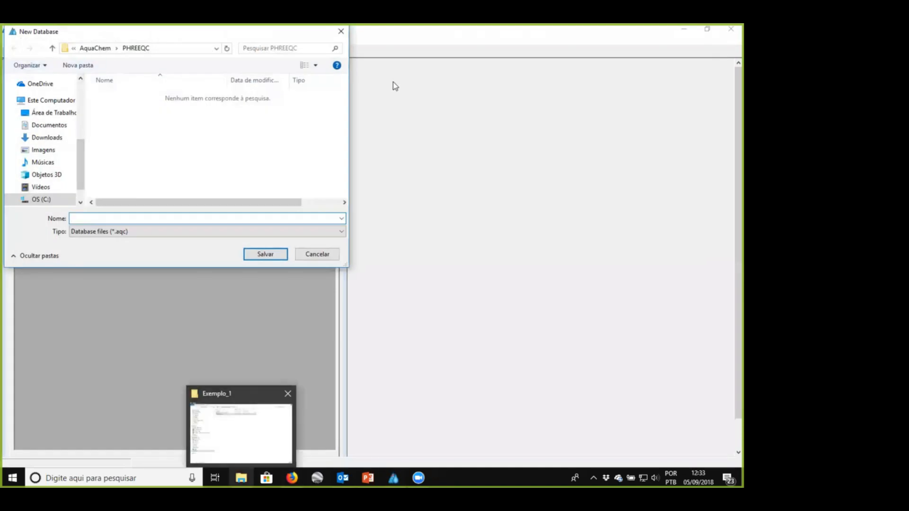
left_click(373, 57)
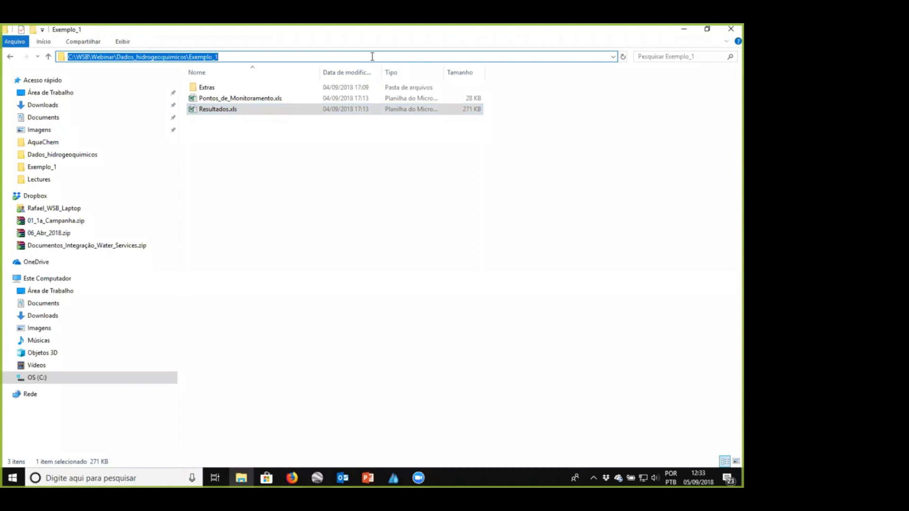
key("ctrl+c")
key("alt+Tab")
left_click(179, 47)
key("ctrl+v")
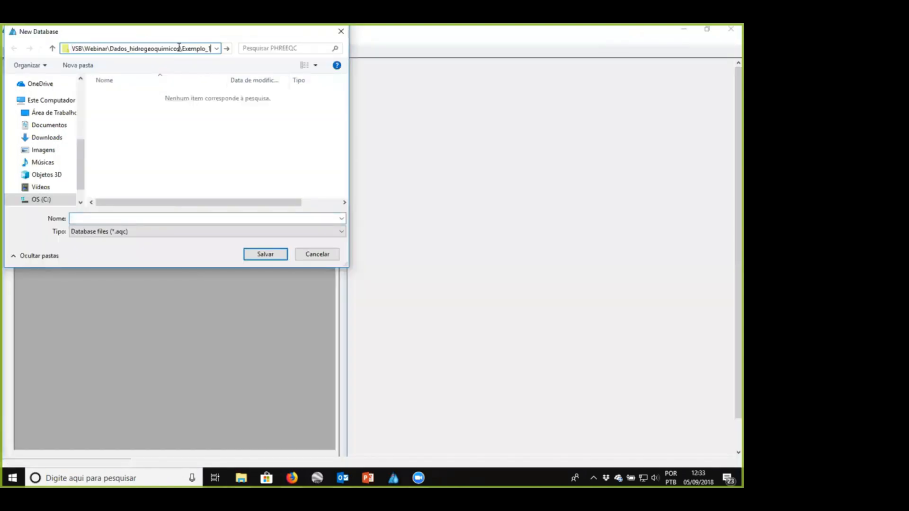
key("Return")
- Name the new database file Exemplo_QF and save it as an .aqc database
left_click(129, 218)
type("Exemplo_QF")
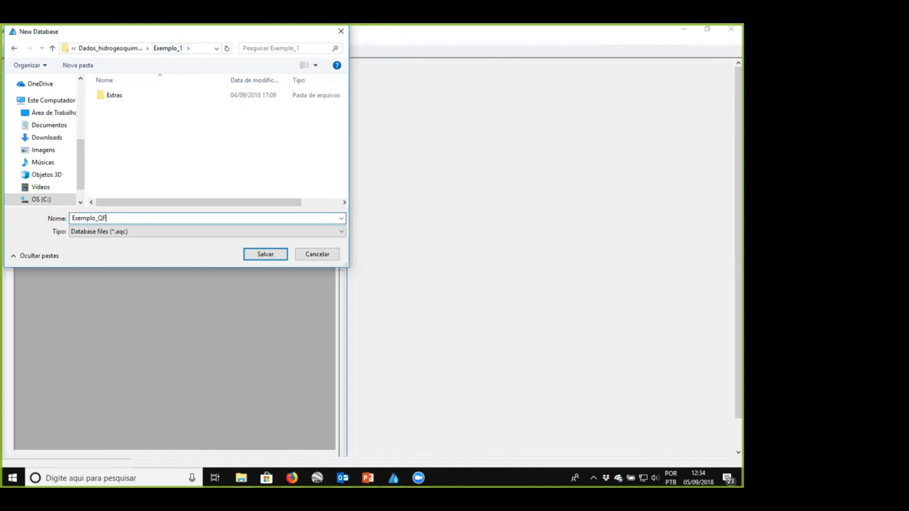
left_click(264, 255)
- Choose Template_Basic.TPL from the AquaChem program folder as the template and create the MS Access database
left_click_drag(107, 35, 189, 107)
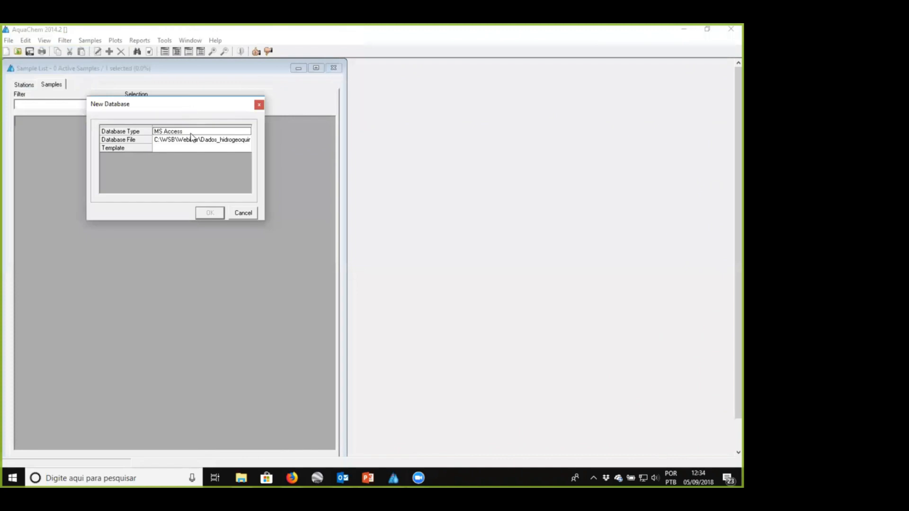
left_click(195, 148)
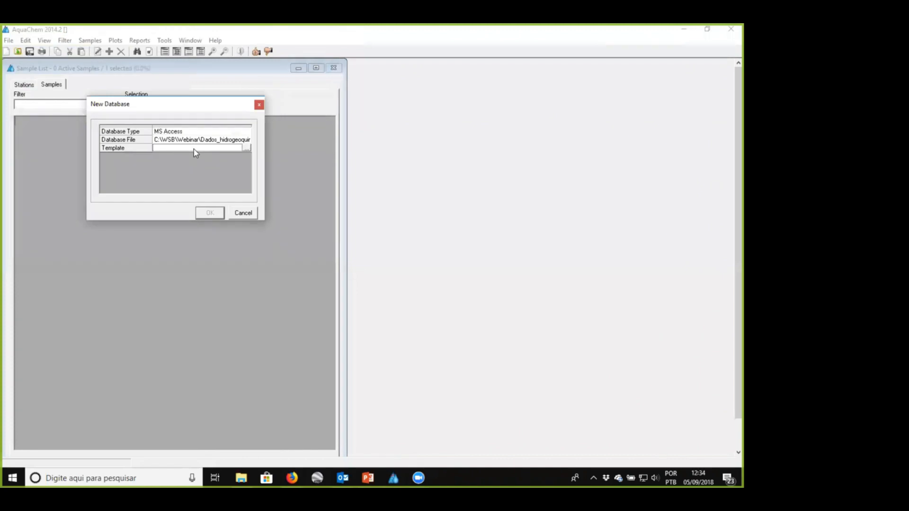
left_click(246, 149)
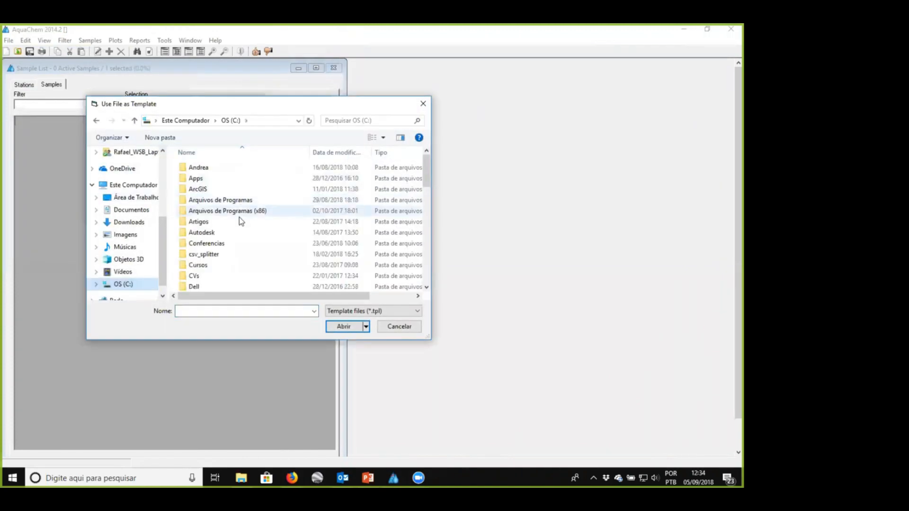
double_click(204, 189)
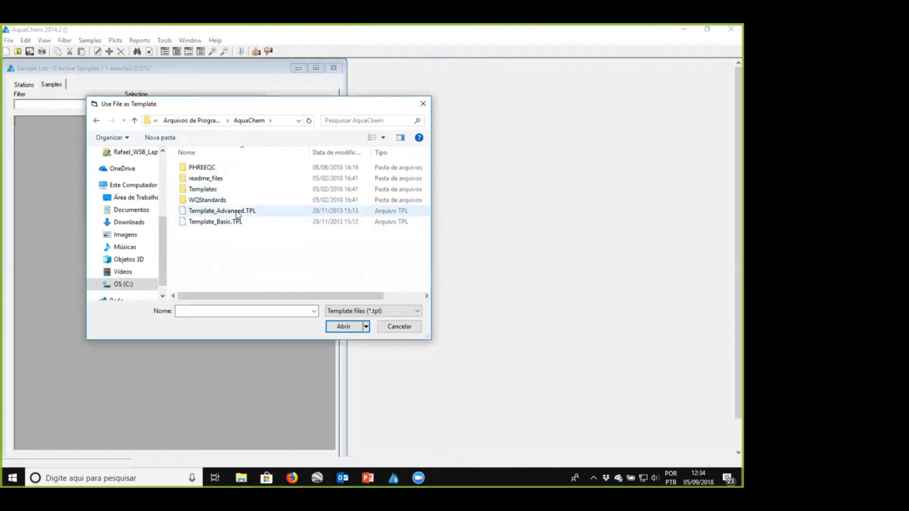
left_click(209, 226)
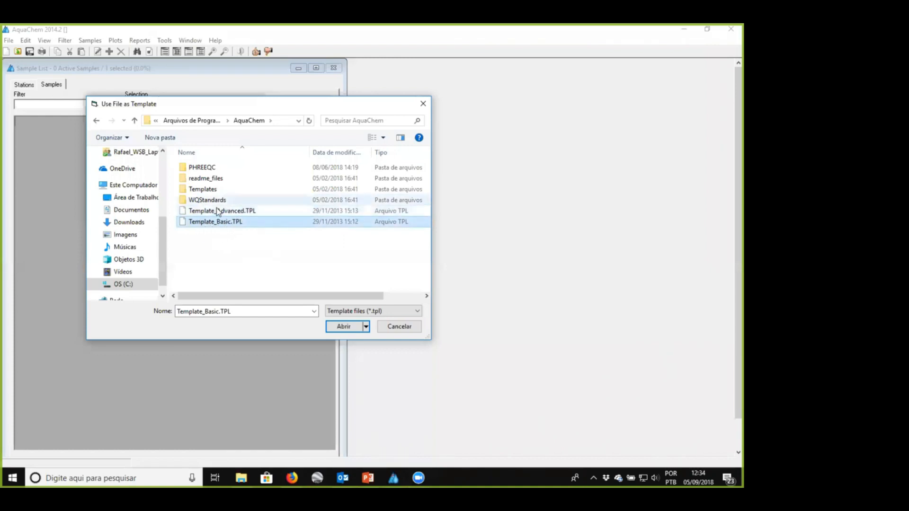
left_click(334, 331)
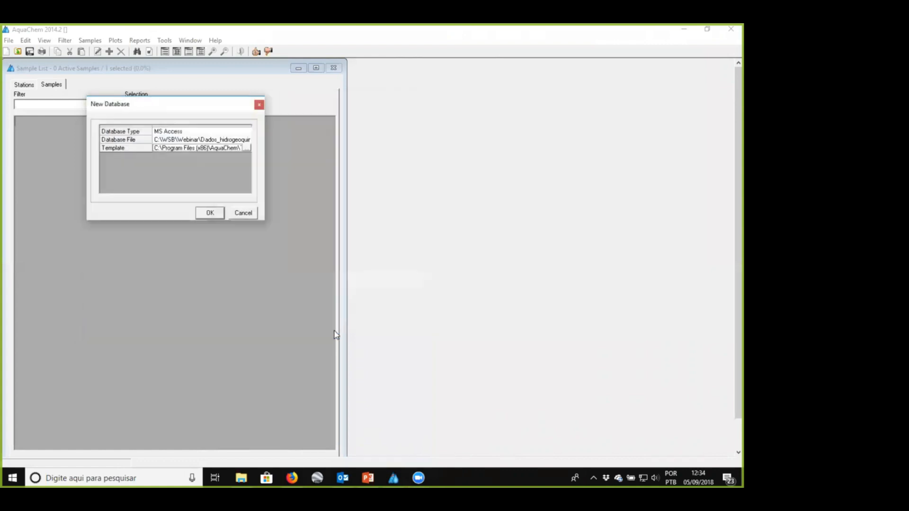
left_click(210, 212)
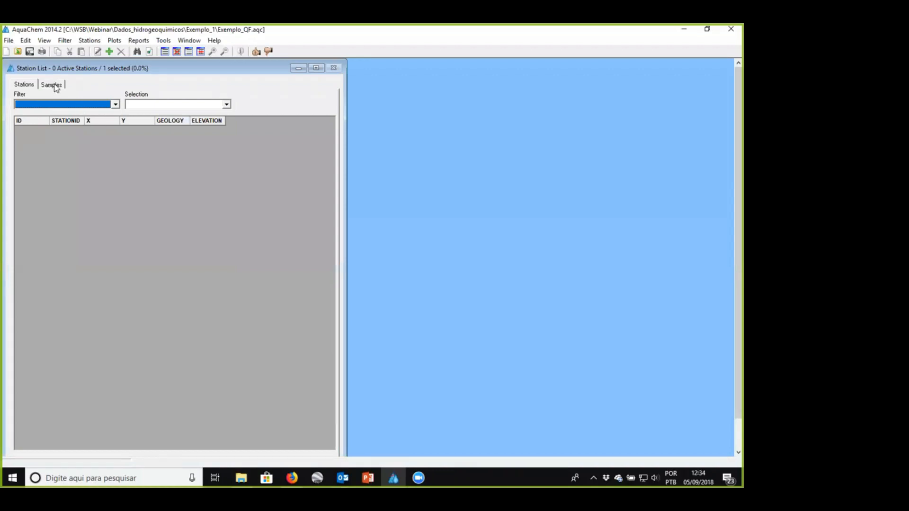
- Check the new database's sample and station lists, and start a Samples/Stations import by browsing for its source file
left_click(56, 88)
left_click(29, 87)
left_click(55, 86)
left_click(20, 86)
left_click(9, 40)
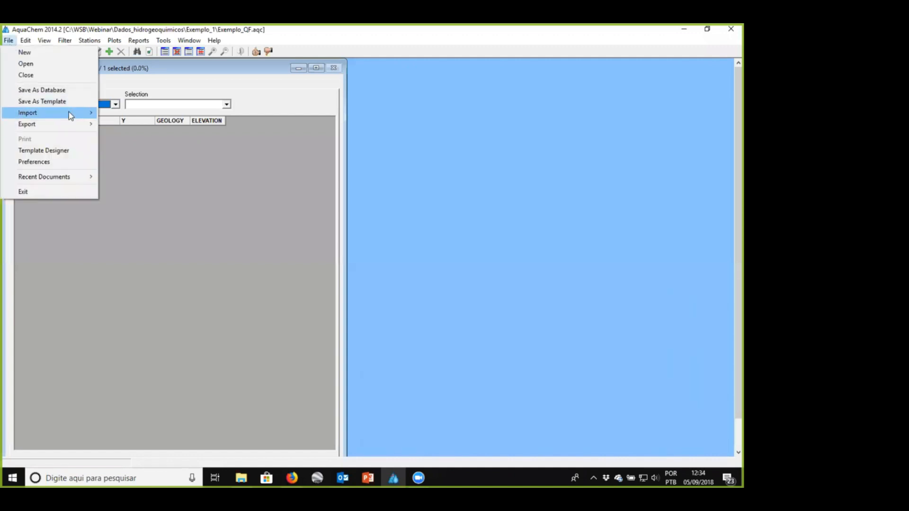
mouse_move(70, 116)
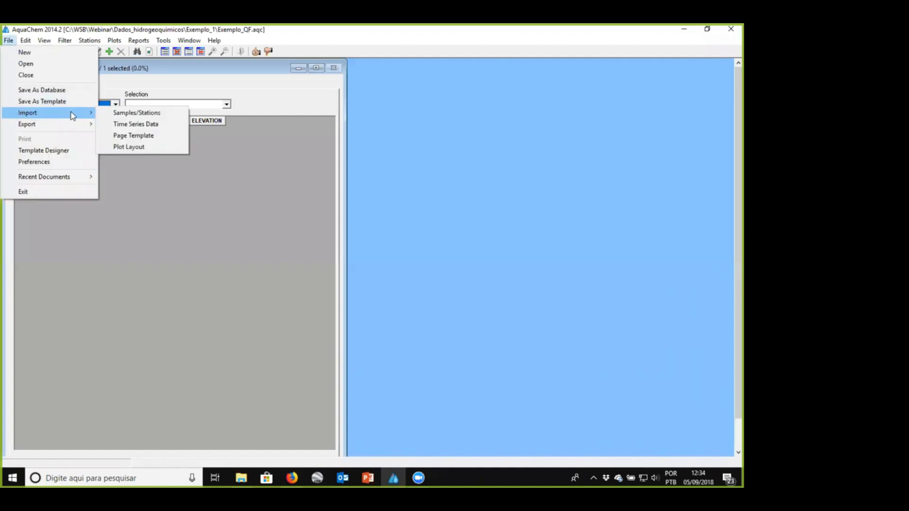
left_click(148, 114)
left_click(448, 137)
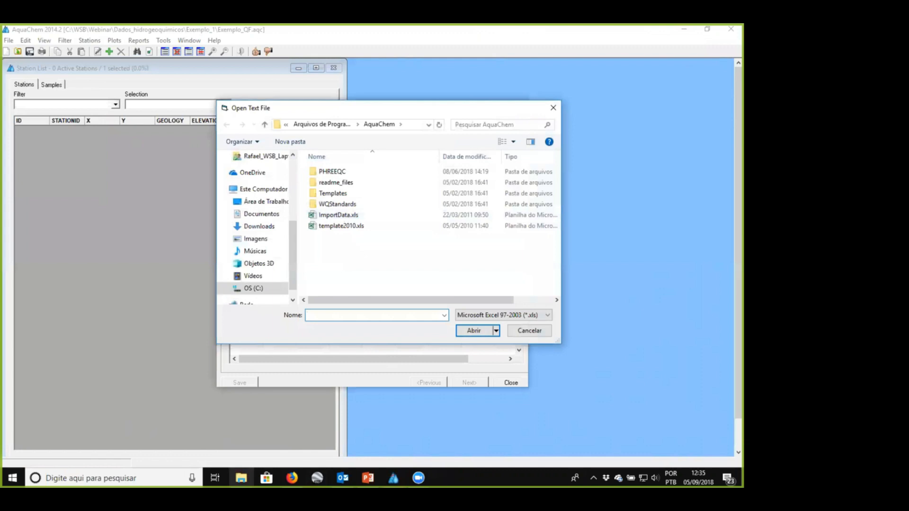
- Load Pontos_de_Monitoramento.xls from C:\WSB\Webinar\Dados_hidrogeoquimicos\Exemplo_1 as the import data source
left_click(240, 471)
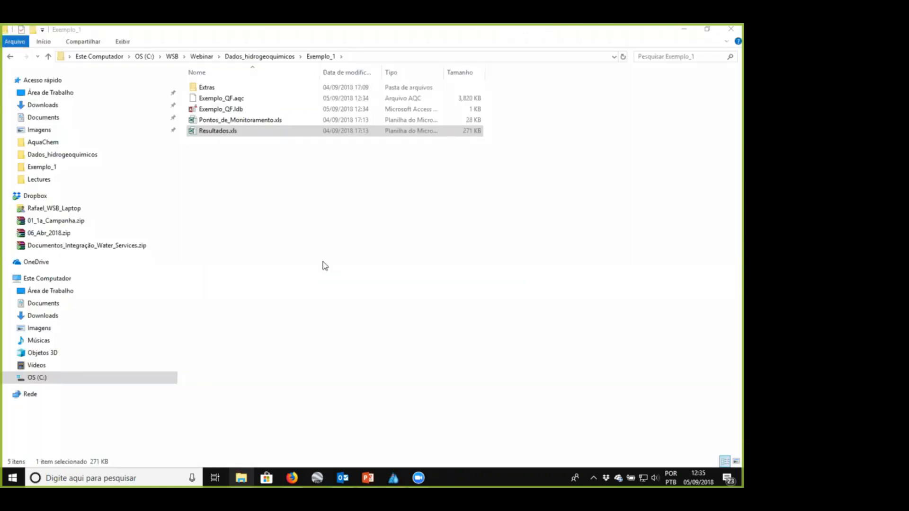
left_click(384, 56)
key("ctrl+c")
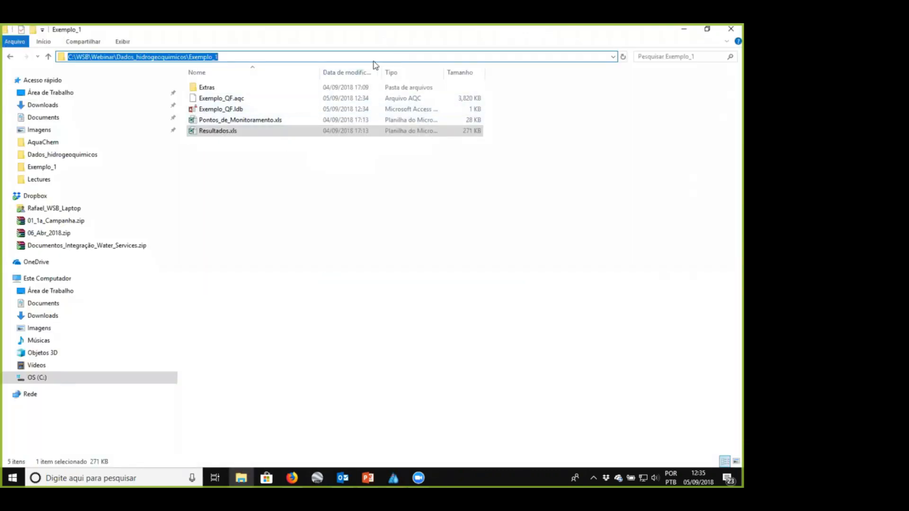
key("alt+Tab")
left_click(414, 126)
key("ctrl+v")
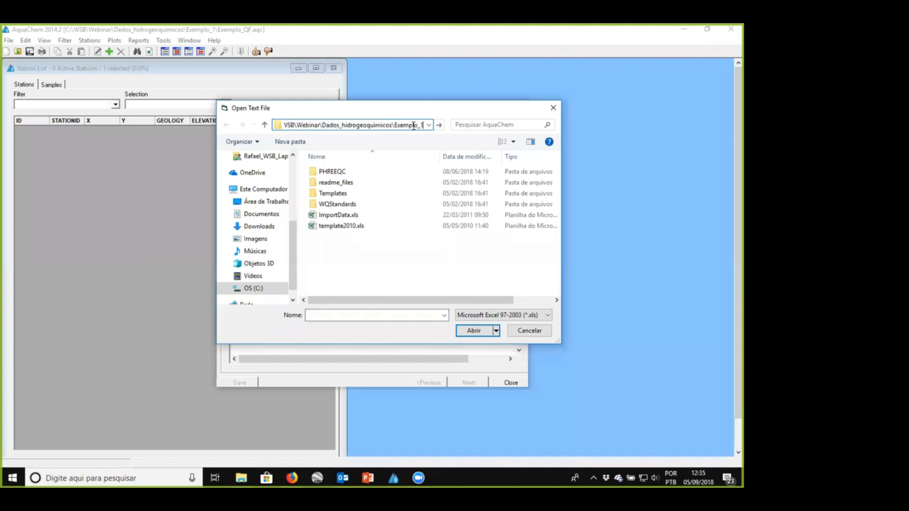
key("Return")
left_click(370, 185)
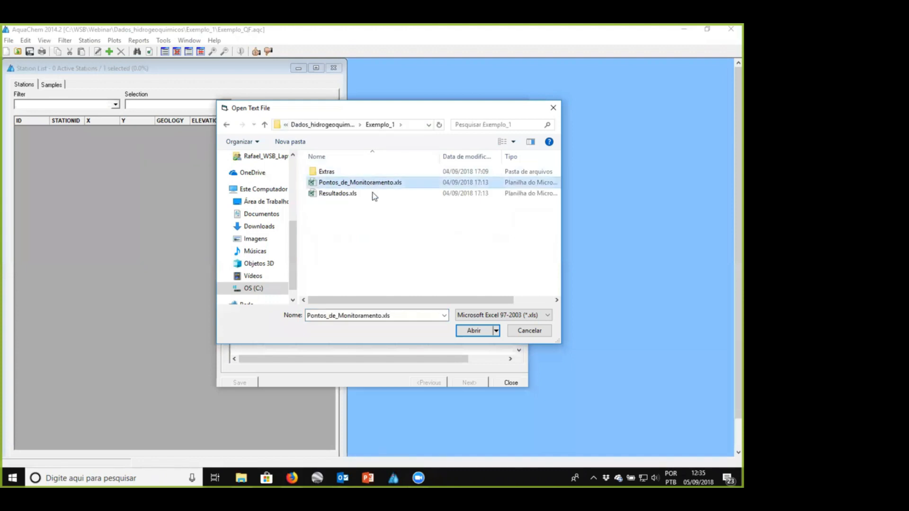
left_click(513, 315)
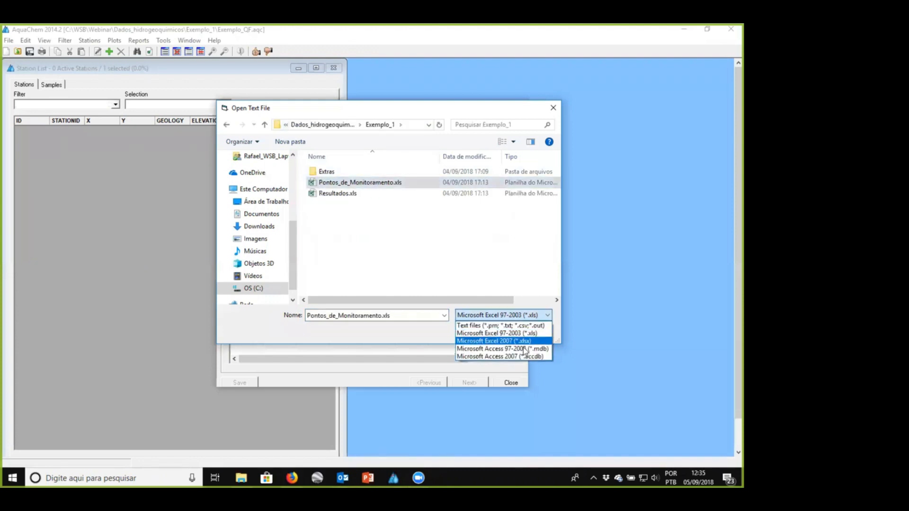
left_click(407, 329)
left_click(482, 333)
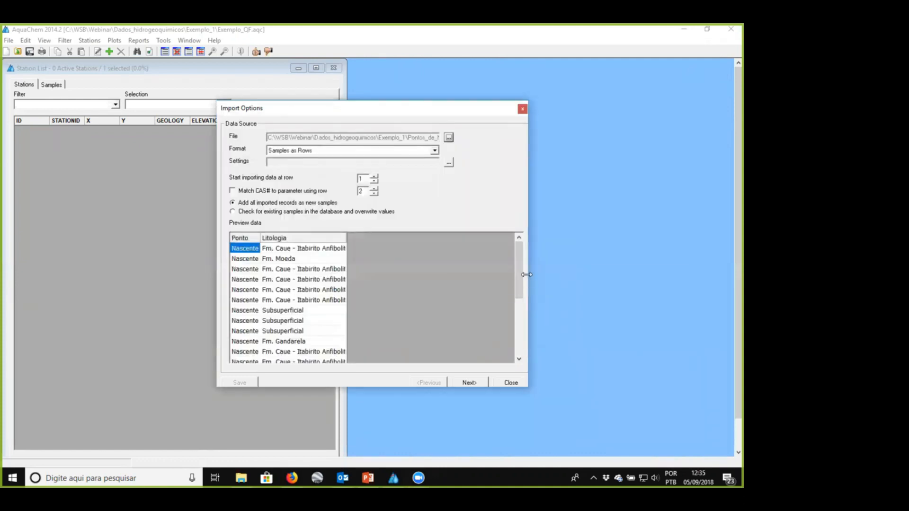
- Widen the import options window and set the import format to Station Data only
left_click_drag(526, 275, 611, 274)
left_click(435, 150)
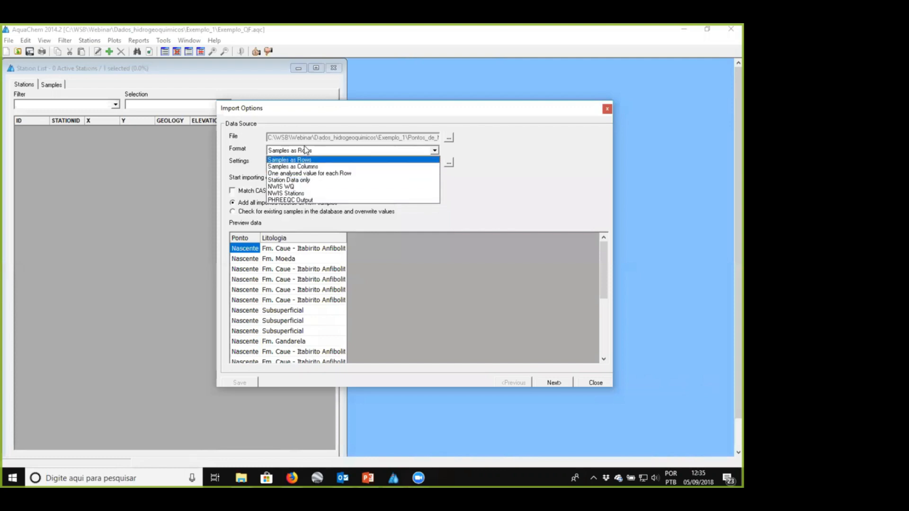
left_click(318, 181)
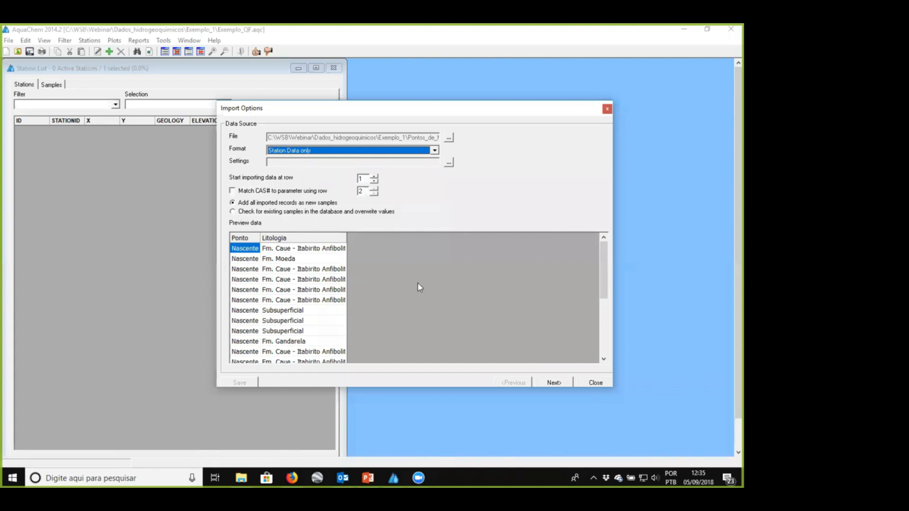
- Match the source column Ponto to StationID and Litologia to Geology for the station import
left_click(552, 382)
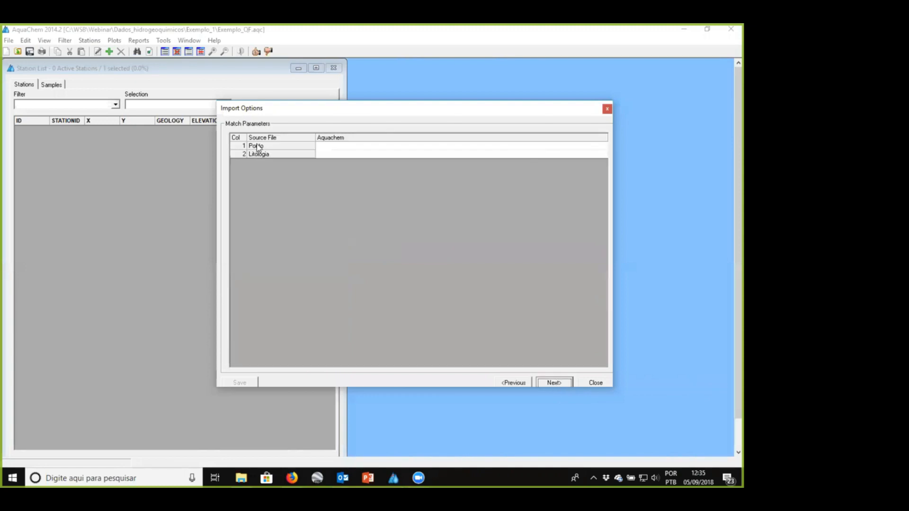
left_click(336, 145)
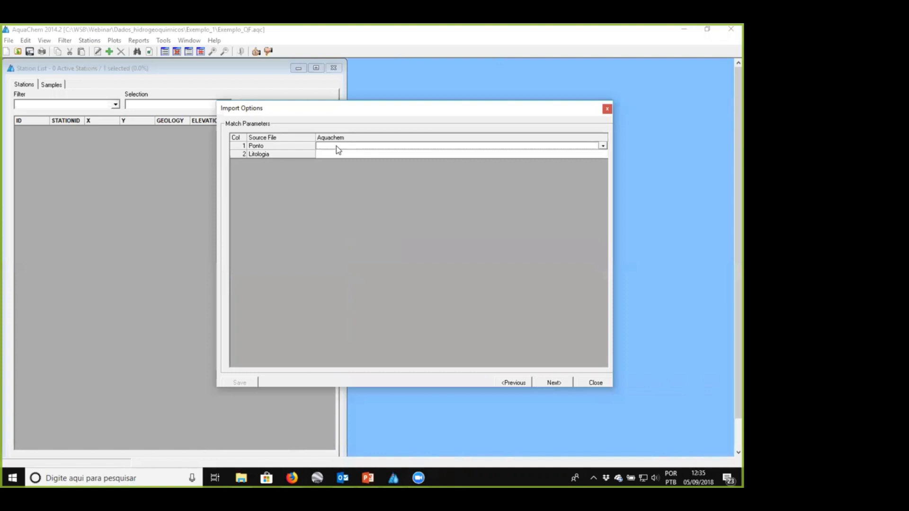
left_click(604, 146)
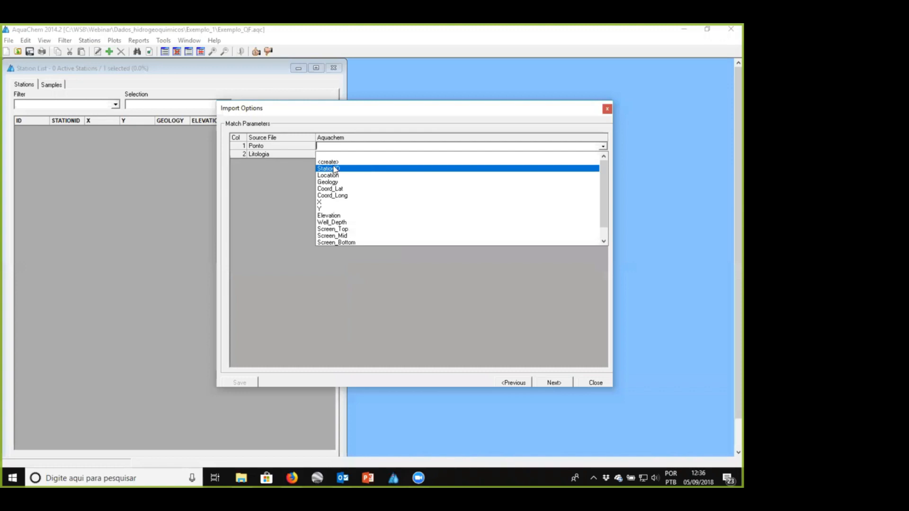
scroll(342, 204, "down", 1)
scroll(341, 203, "up", 1)
left_click(341, 170)
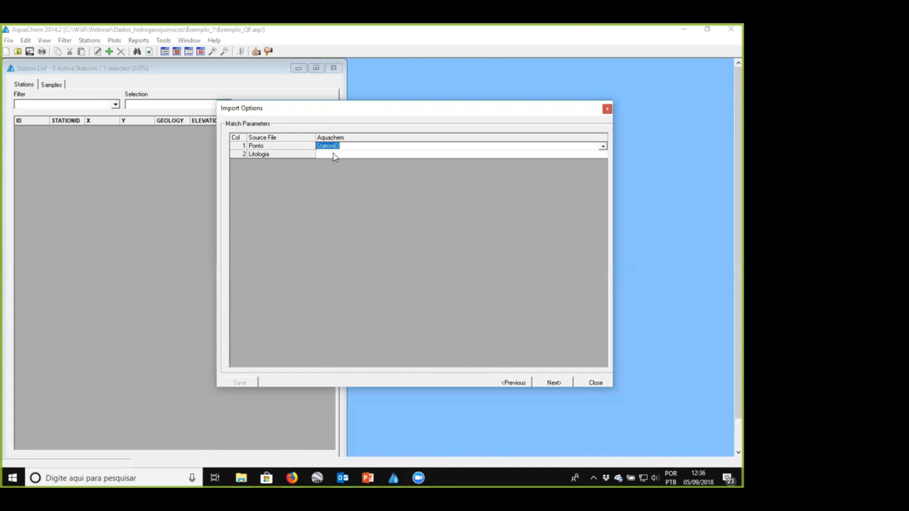
left_click(339, 155)
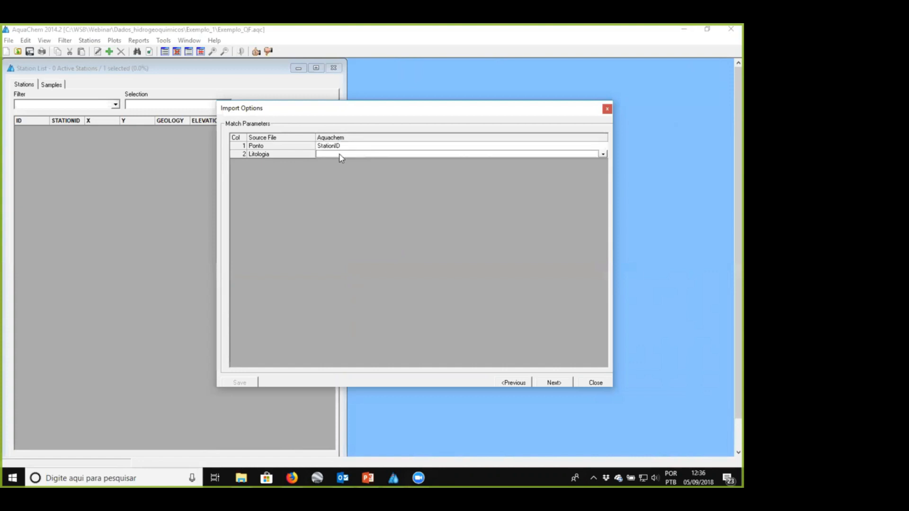
left_click(602, 154)
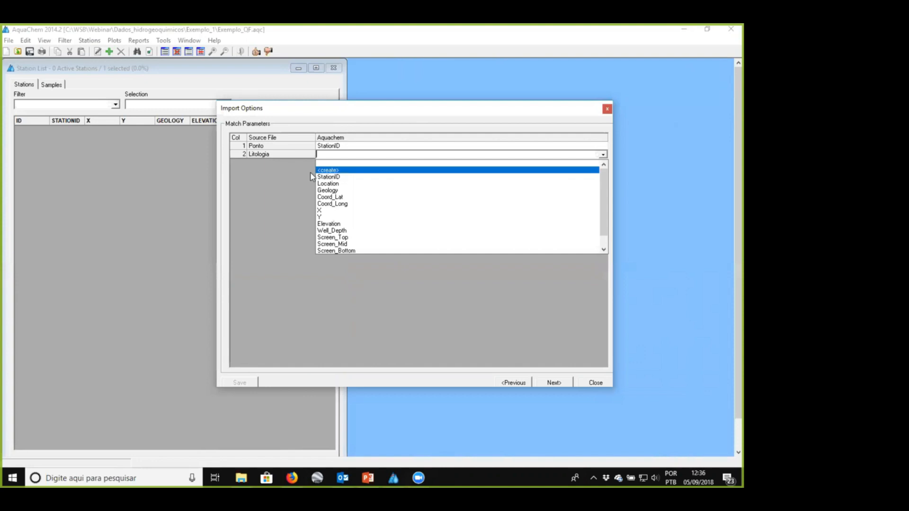
left_click(330, 191)
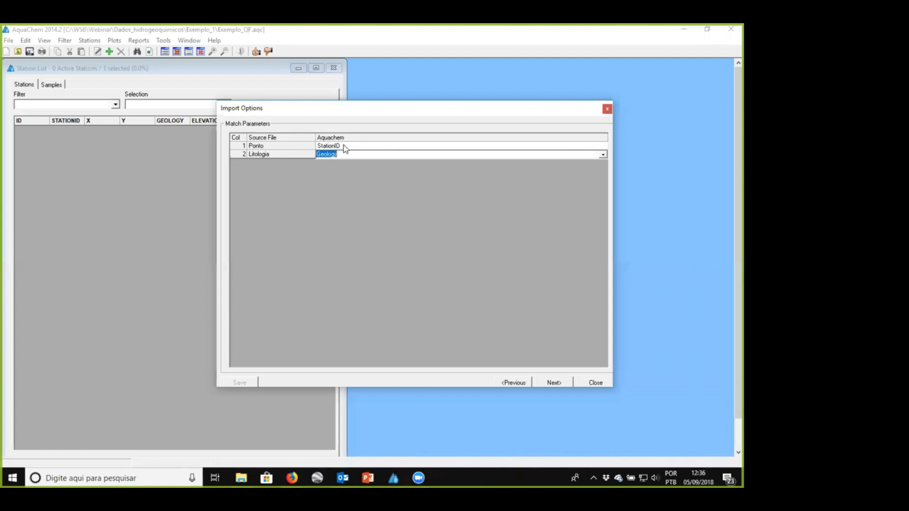
- Run the station import without constant values, create symbols for all new stations, and close without saving the import settings
left_click(562, 385)
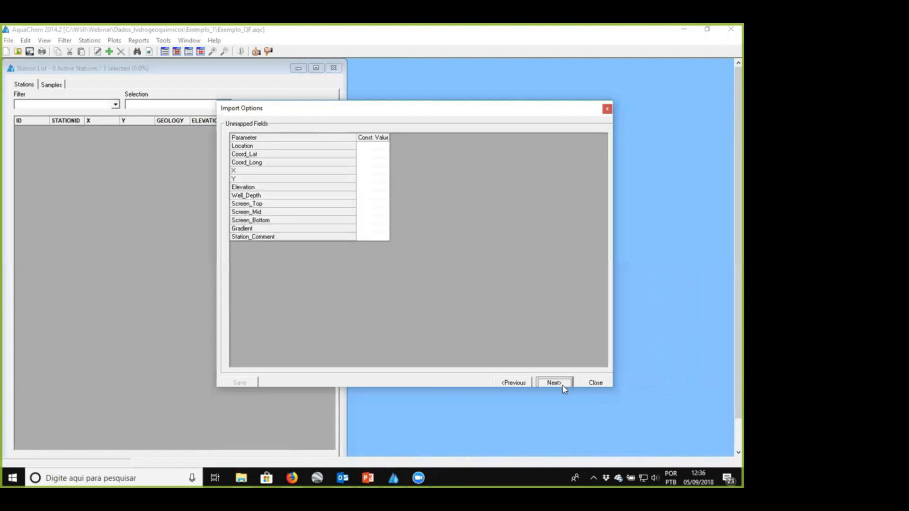
left_click(563, 386)
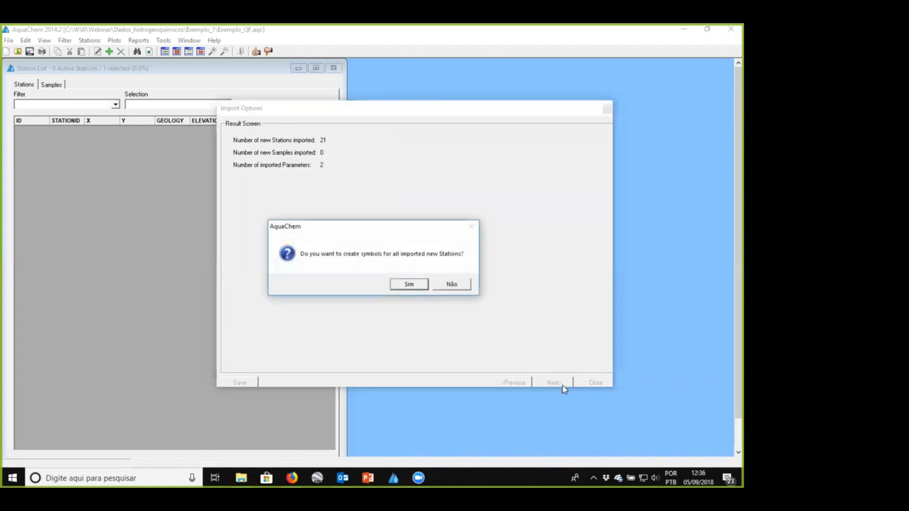
left_click(409, 284)
left_click(596, 382)
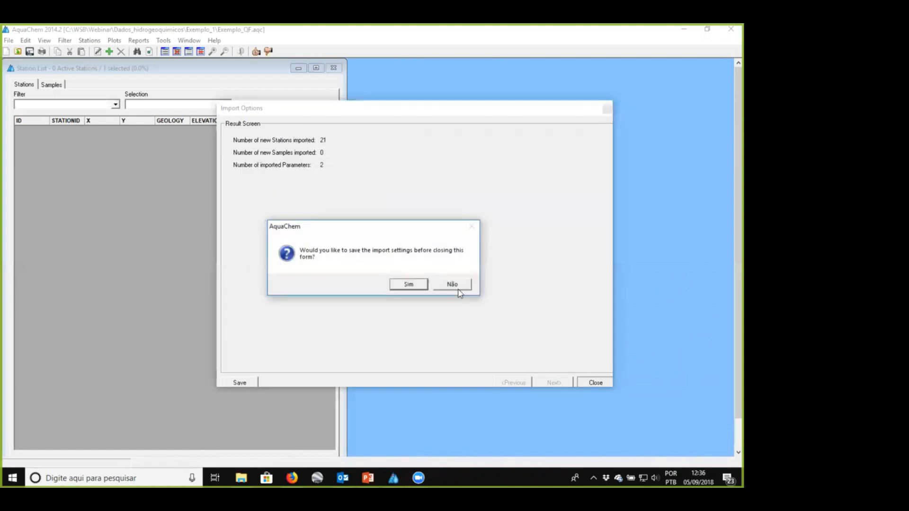
left_click(454, 285)
- Show all stations in the station list and check the details of station Nascente K
left_click(63, 105)
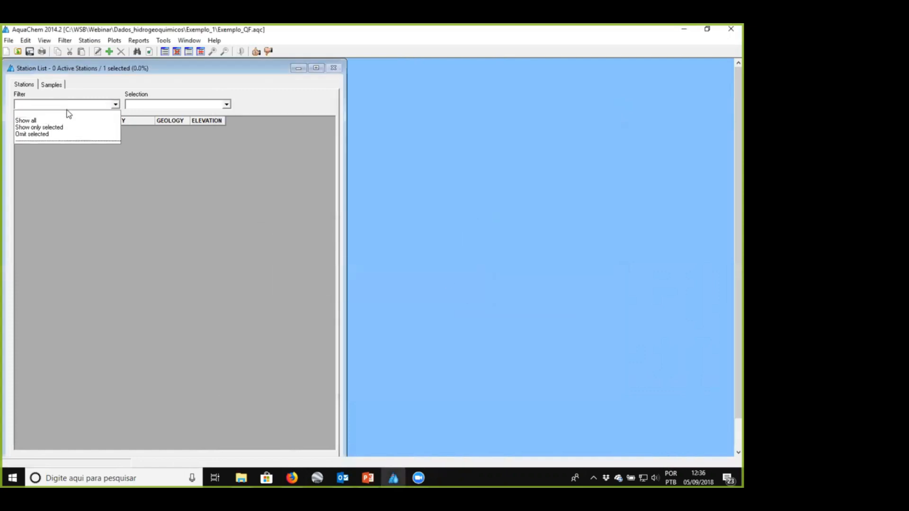
left_click(64, 120)
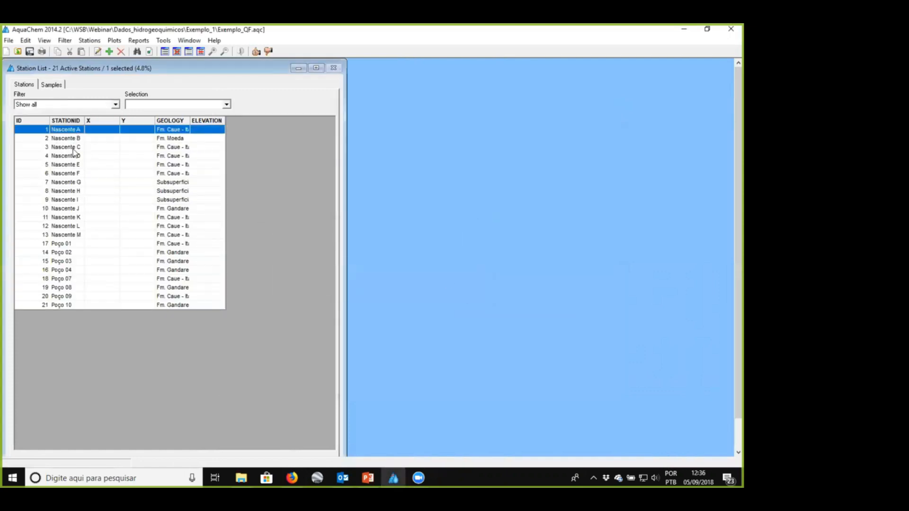
left_click(76, 228)
double_click(78, 218)
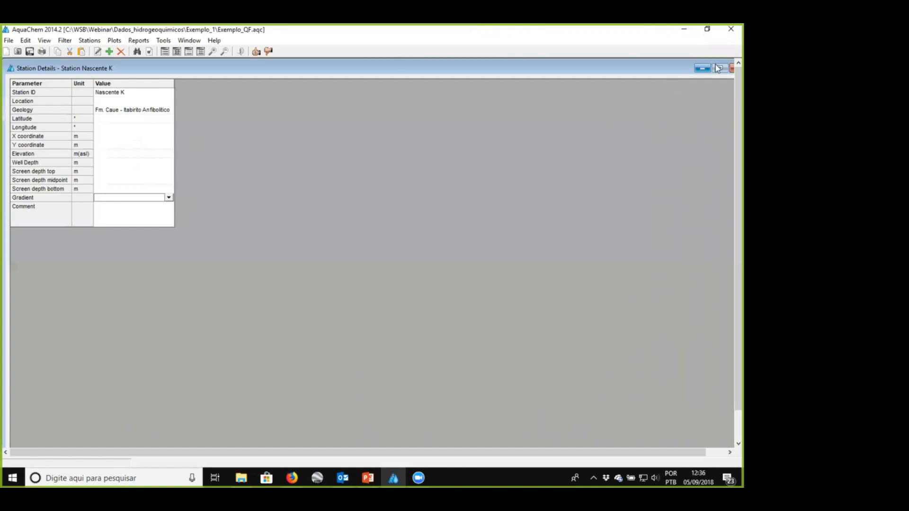
left_click(731, 68)
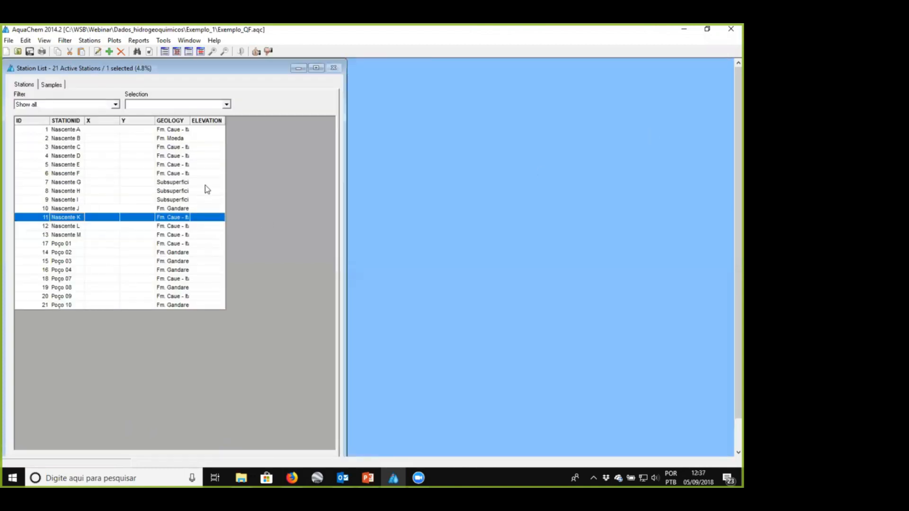
- Start a new Samples/Stations import and load Resultados.xls from the Exemplo_1 folder as the data source
left_click(7, 41)
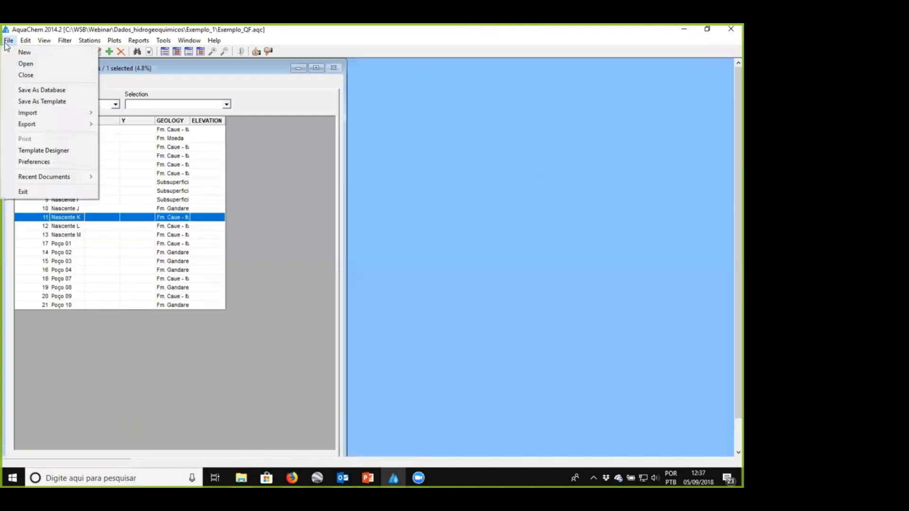
mouse_move(44, 113)
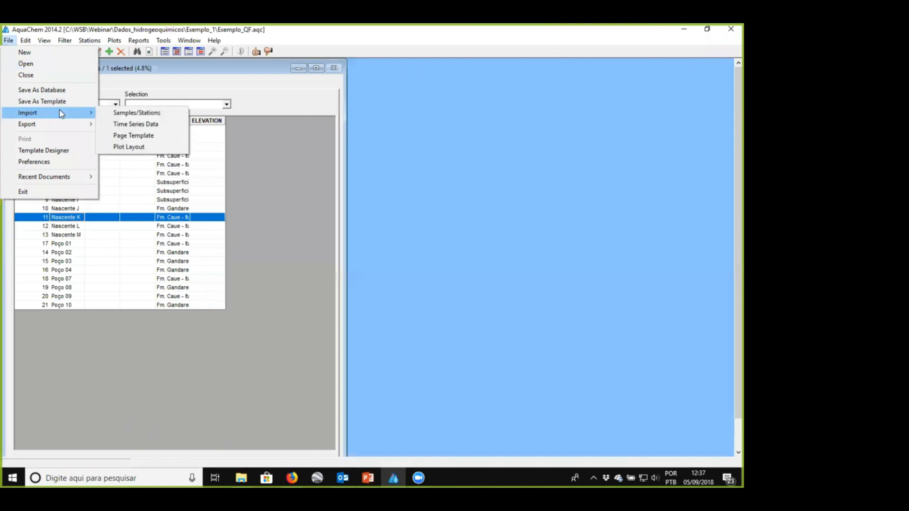
left_click(115, 112)
left_click(447, 139)
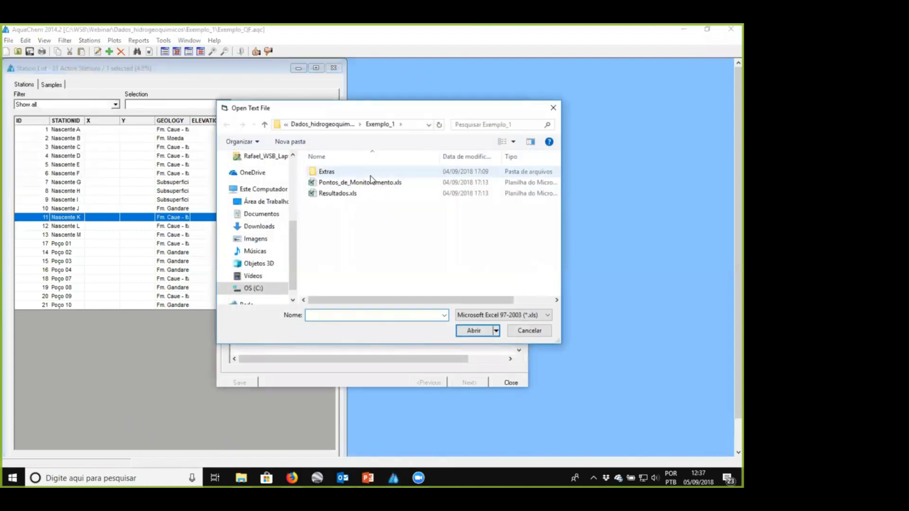
left_click(371, 183)
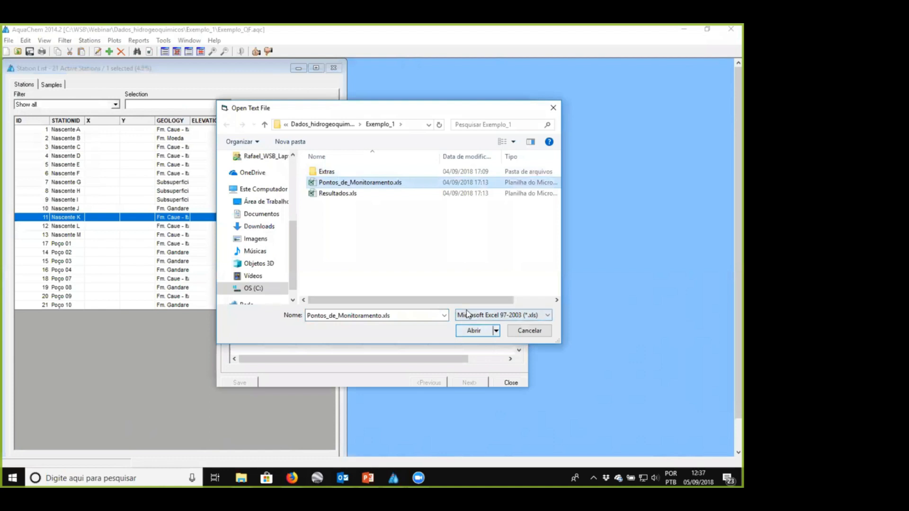
left_click(338, 193)
left_click(463, 331)
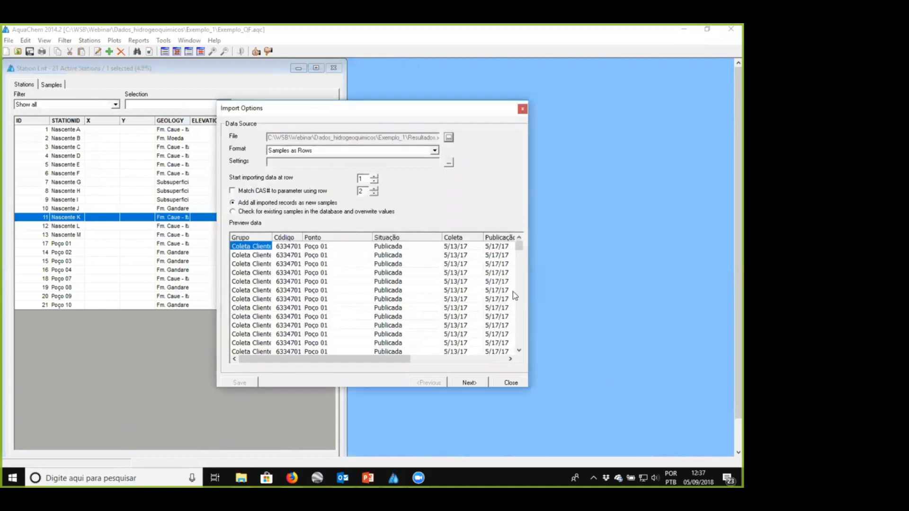
- Widen the import options window, set the format to One analysed value for each Row, and proceed to parameter matching
left_click_drag(527, 291, 710, 291)
left_click(433, 150)
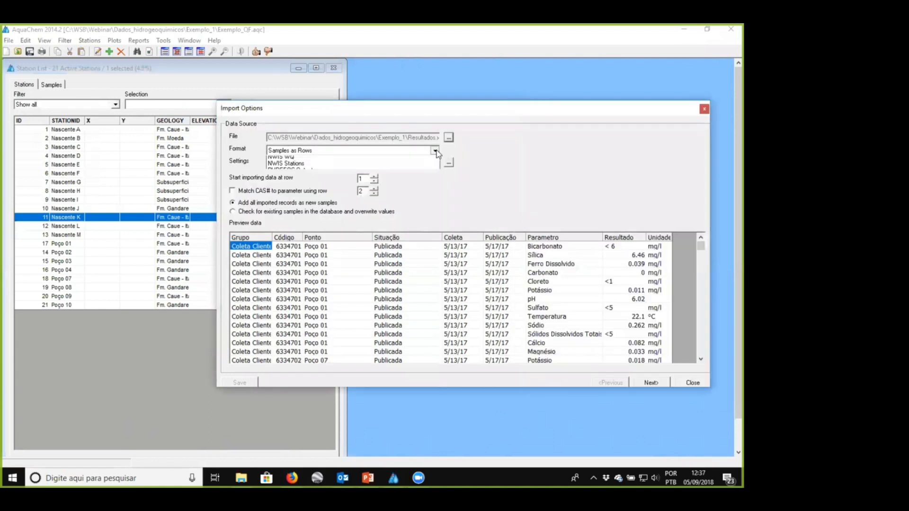
left_click(568, 152)
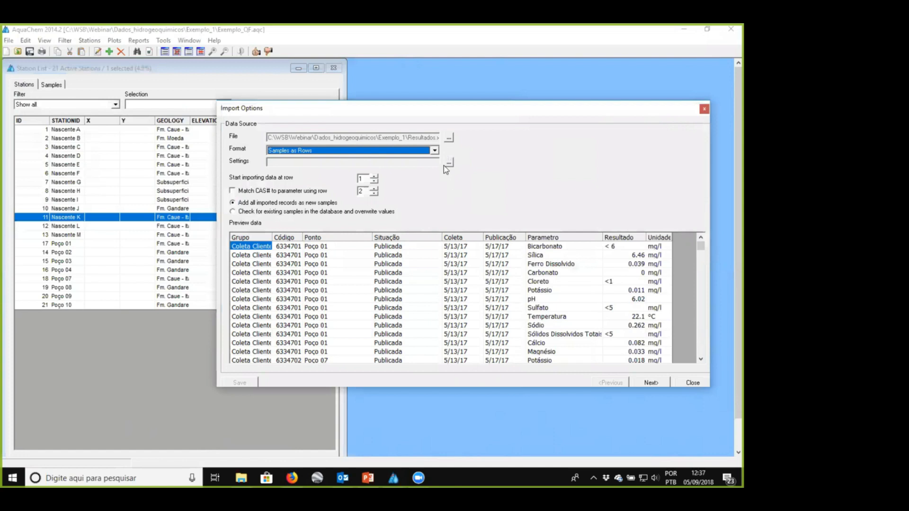
left_click(433, 151)
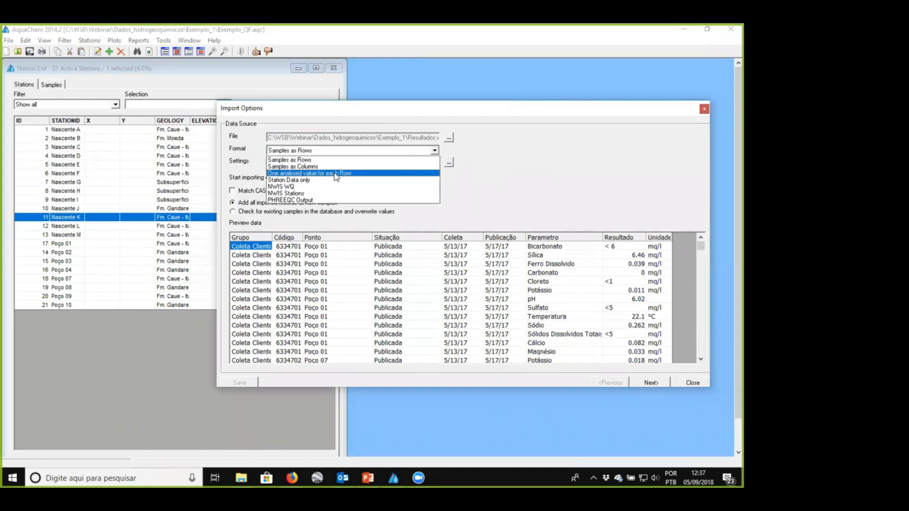
left_click(297, 173)
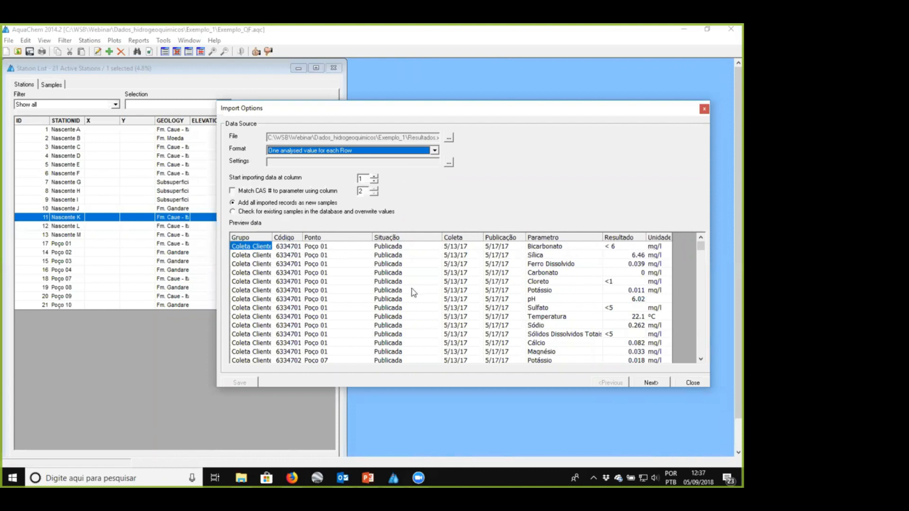
left_click(650, 383)
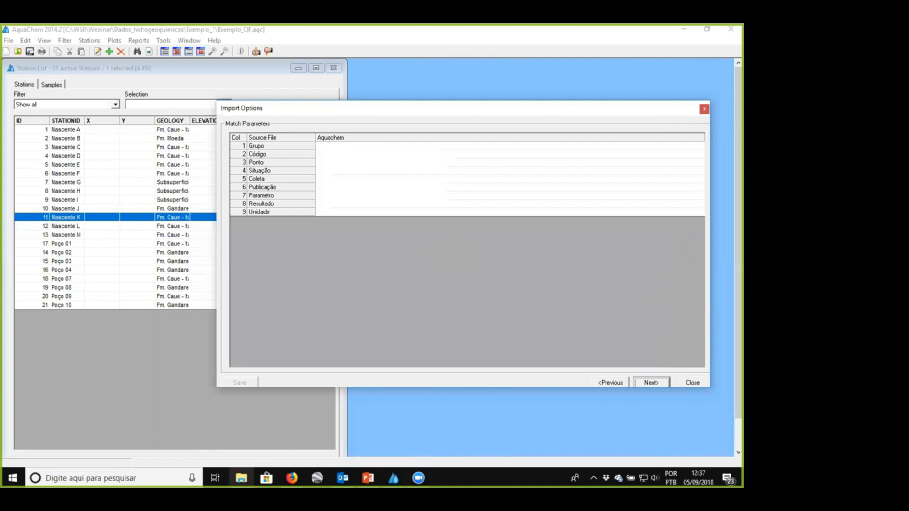
- Open Resultados.xls from the Exemplo_1 folder in Excel and examine its Grupo, Código, Ponto and Situação columns
left_click(240, 478)
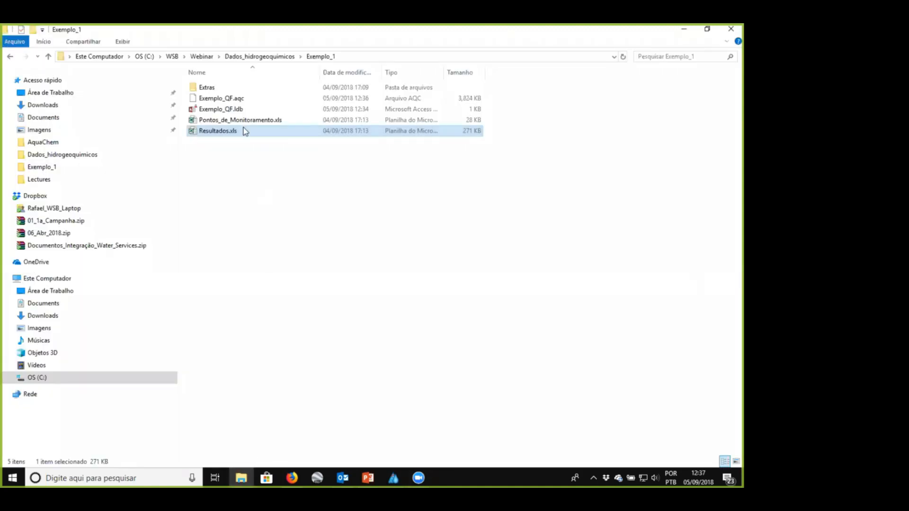
double_click(243, 128)
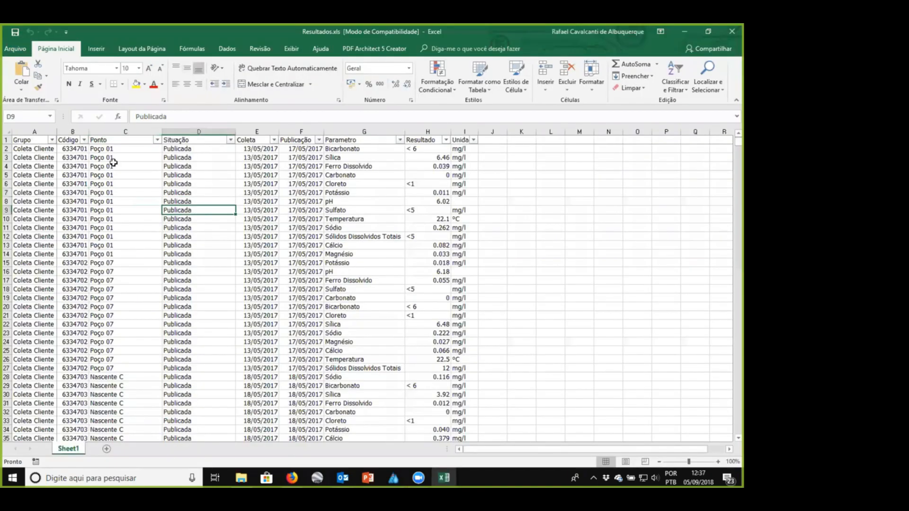
left_click(116, 166)
left_click(37, 191)
left_click(74, 151)
left_click(107, 149)
left_click(189, 157)
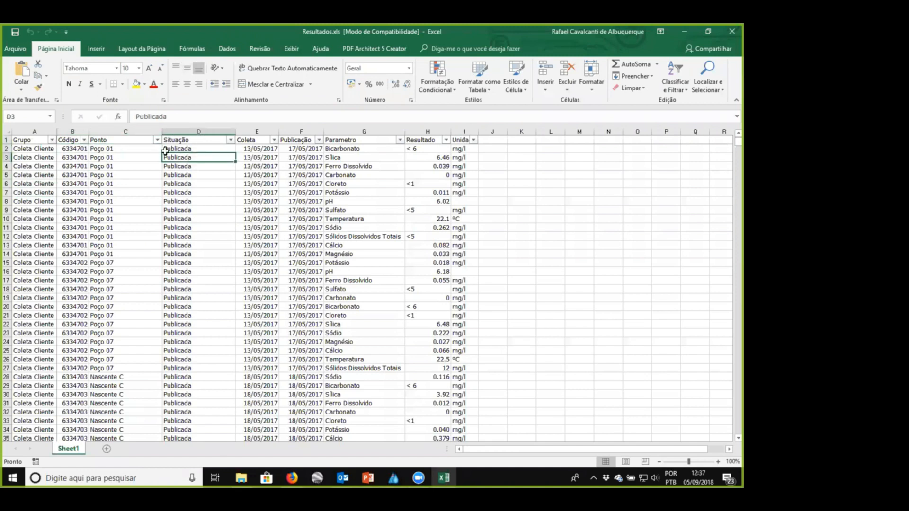
left_click(34, 131)
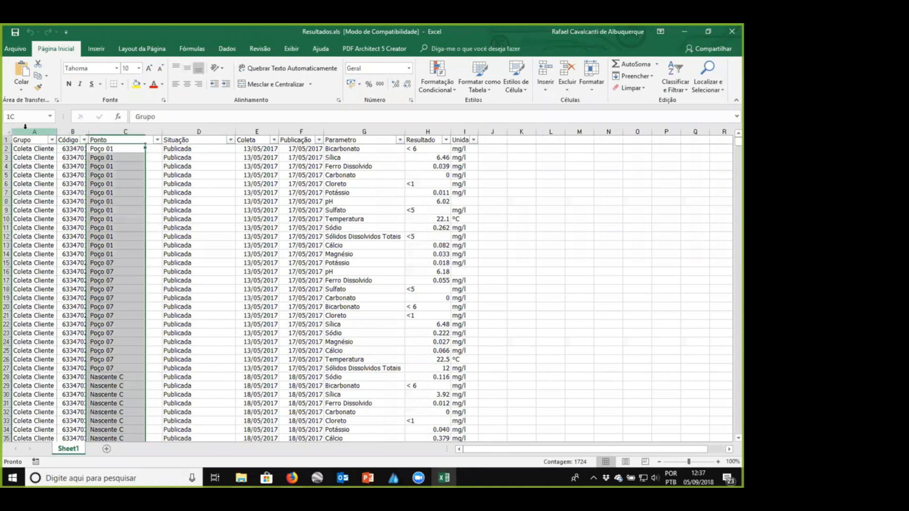
left_click(199, 132)
left_click(192, 192)
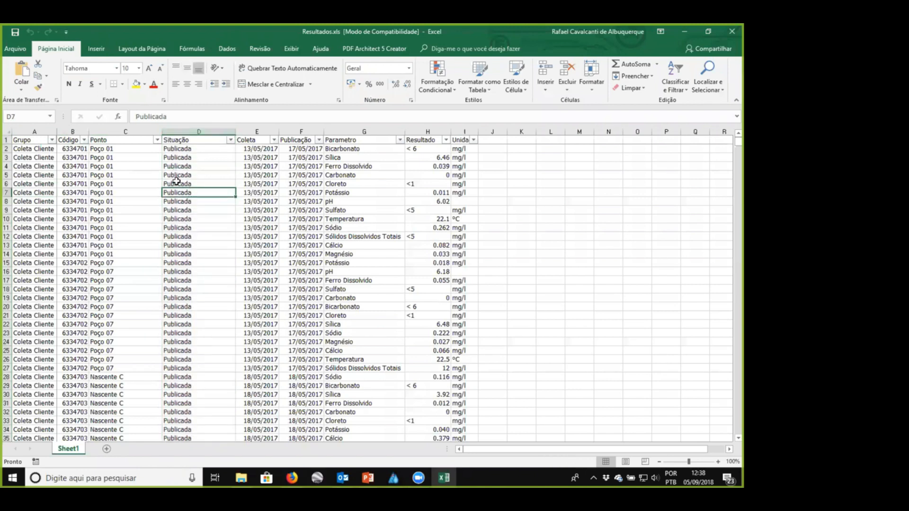
left_click(77, 183)
left_click(78, 149)
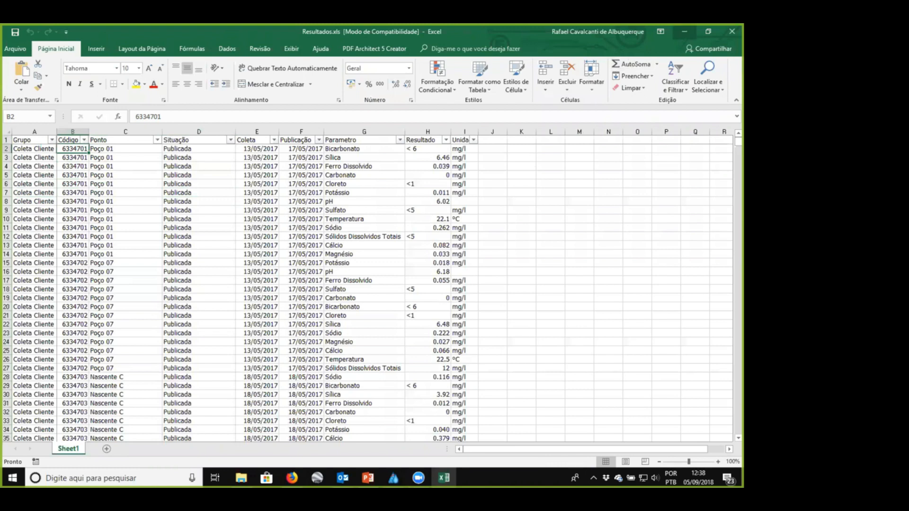
left_click(684, 31)
- Return to AquaChem and match the source column Código to SampleID and Ponto to StationID
left_click(393, 477)
left_click(362, 155)
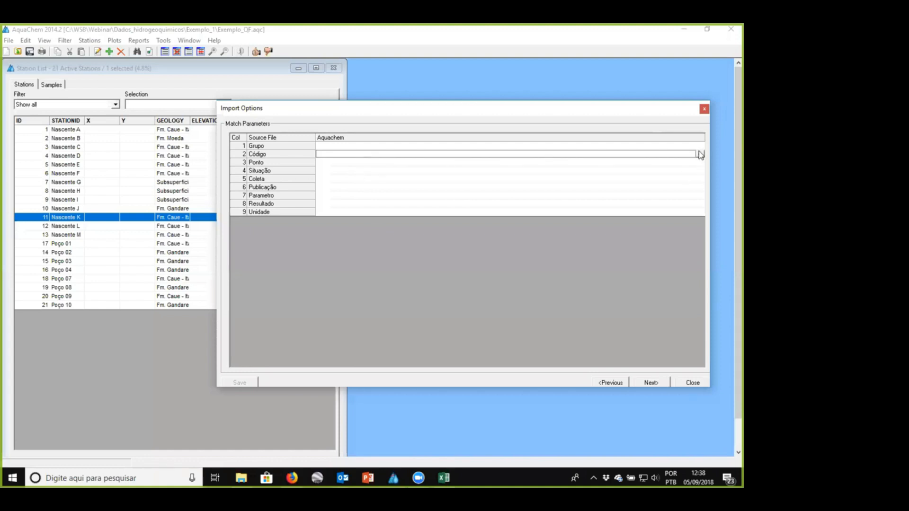
left_click(700, 155)
left_click(411, 171)
left_click(363, 163)
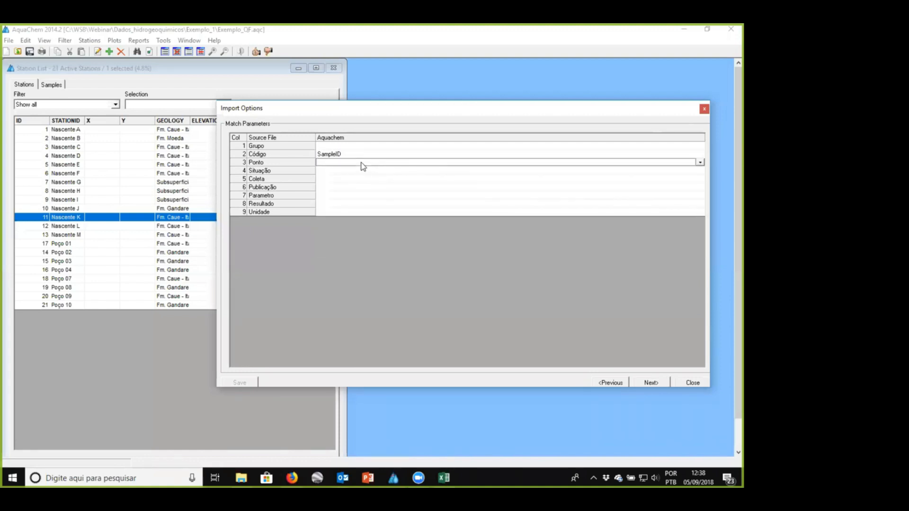
left_click(700, 162)
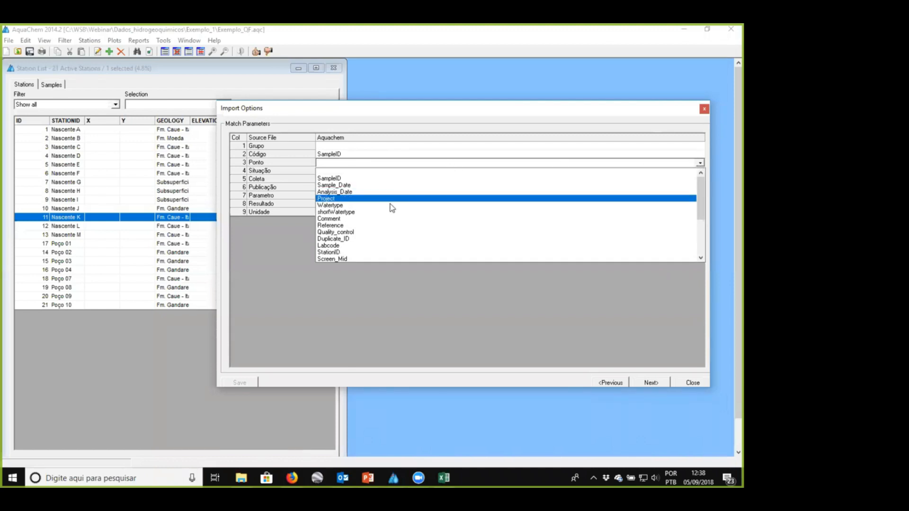
left_click(357, 251)
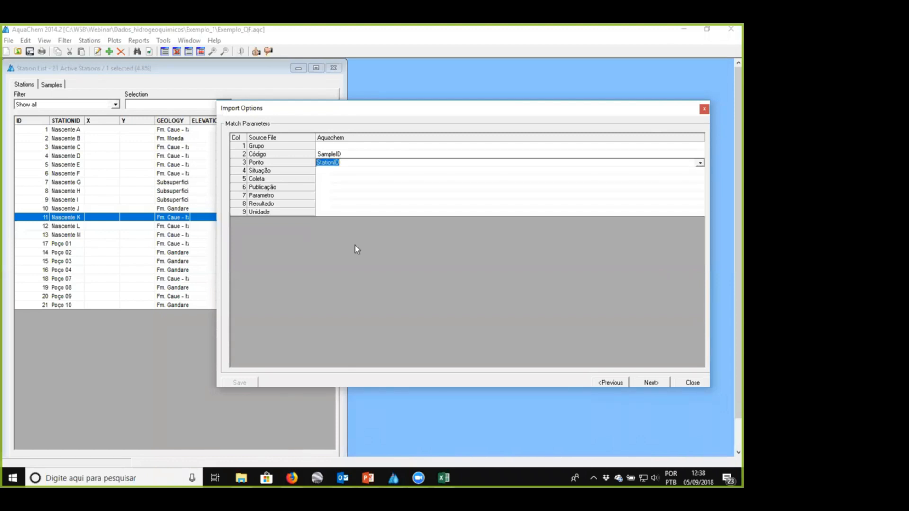
- Match the source column Coleta to Sample_Date
left_click(336, 179)
type("Sample_Date")
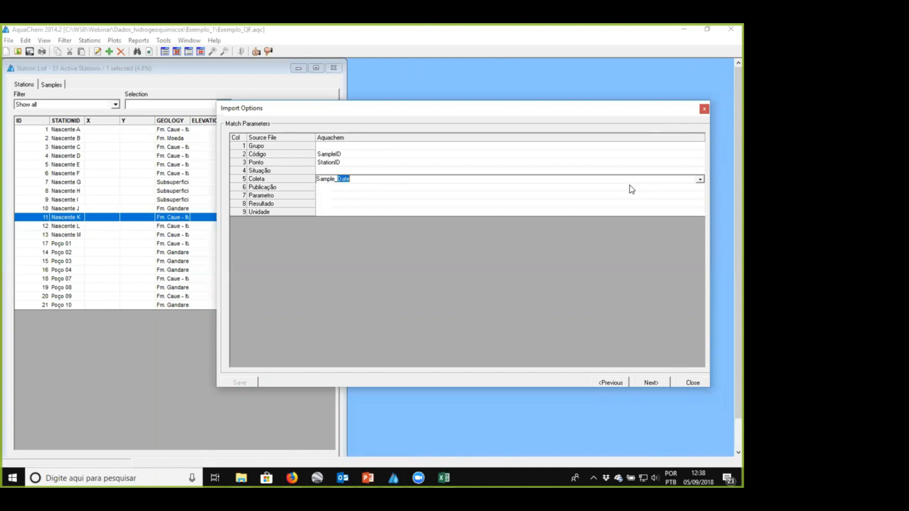
- Match the source columns Publicação to Analysis_Date, Parametro to Parameter, Resultado to Value and Unidade to Unit
left_click(630, 186)
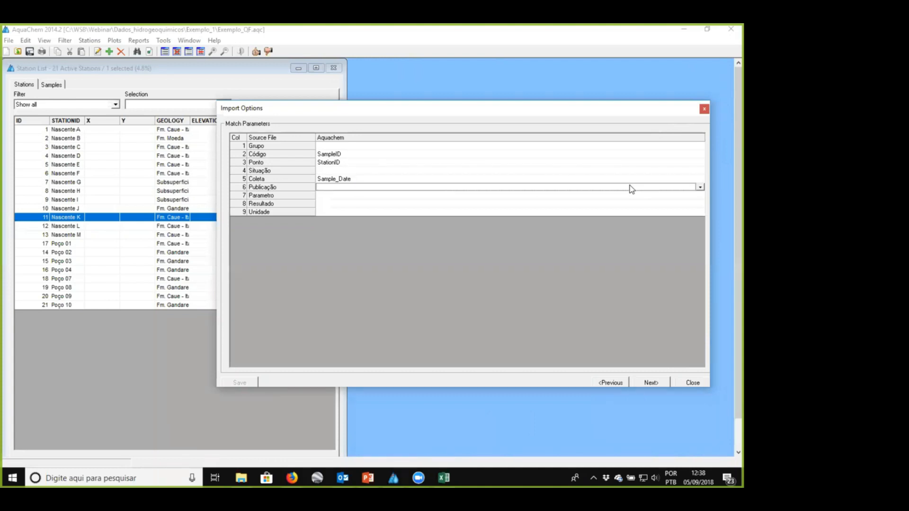
type("Analysis_Date")
key("Return")
type("Parameter")
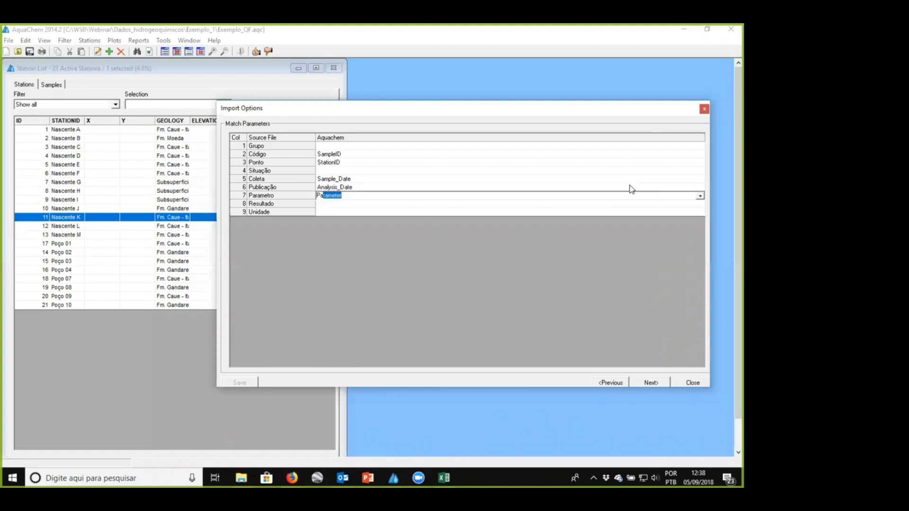
key("Return")
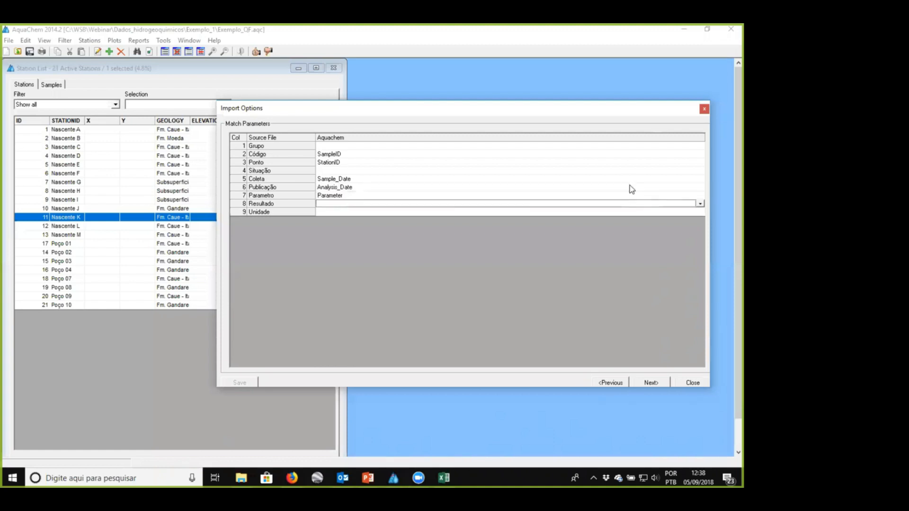
type("Value")
key("Return")
type("Unit")
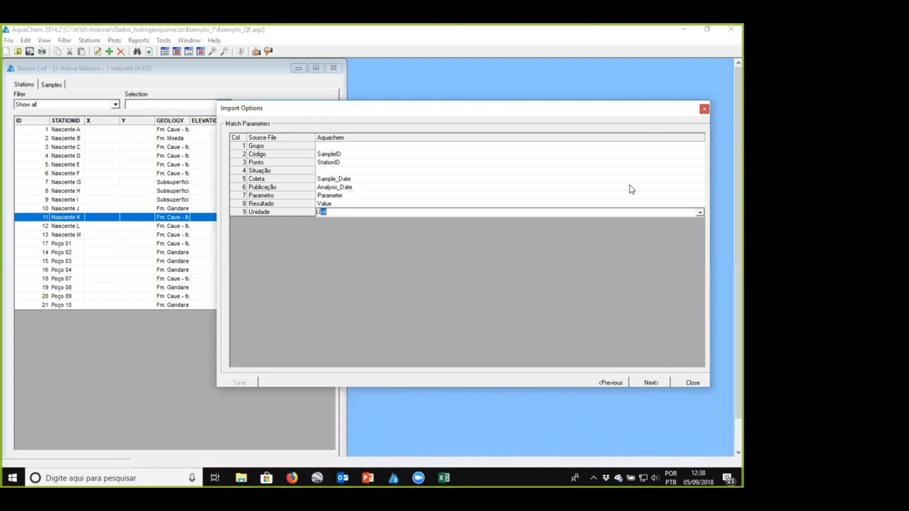
key("Return")
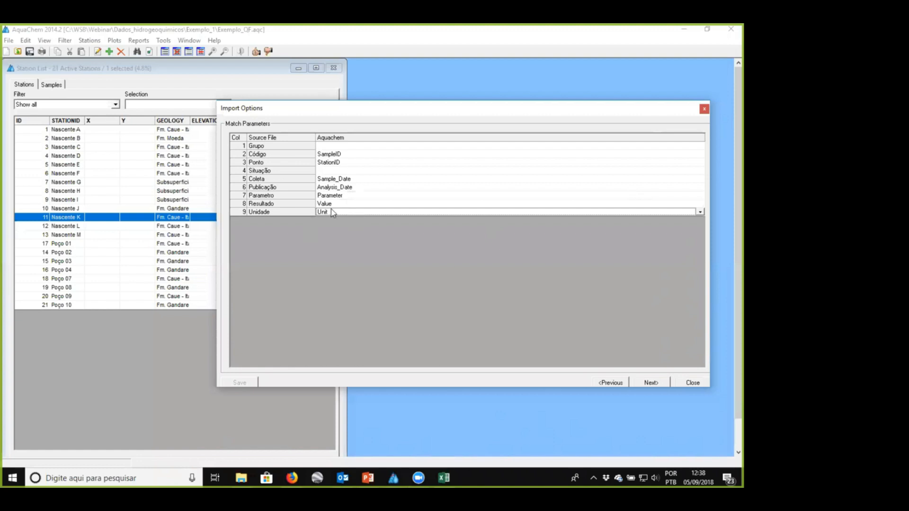
- Switch to Resultados.xls in Excel, examine the units in the Unidade column, and return to AquaChem
mouse_move(443, 478)
left_click(437, 426)
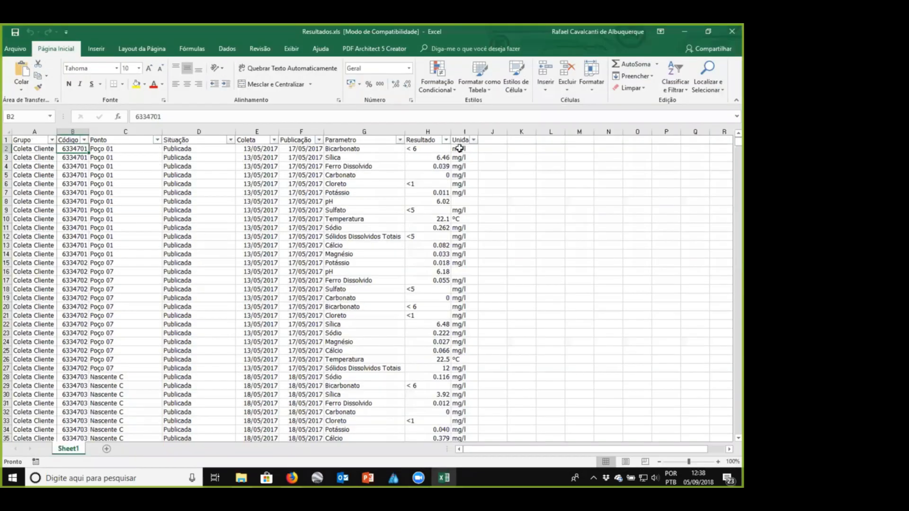
left_click_drag(460, 149, 461, 411)
left_click(508, 341)
left_click_drag(460, 167, 462, 437)
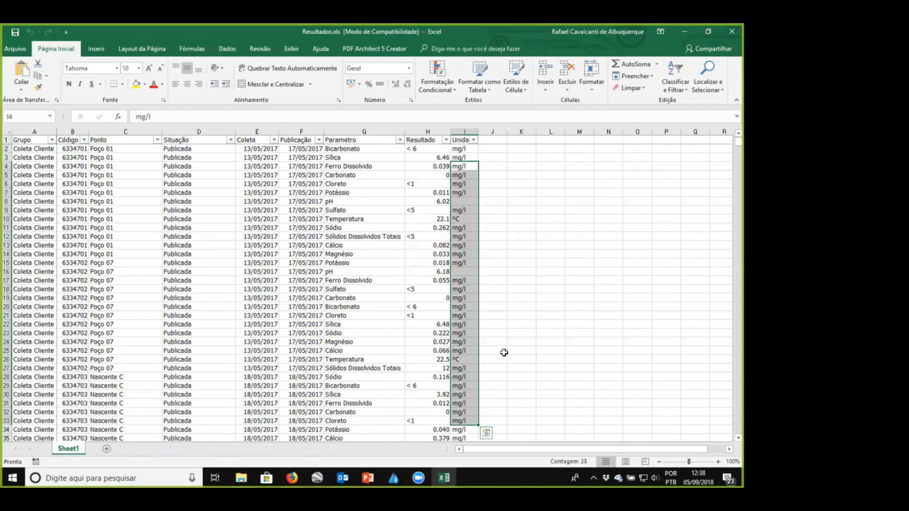
left_click(503, 350)
left_click(681, 34)
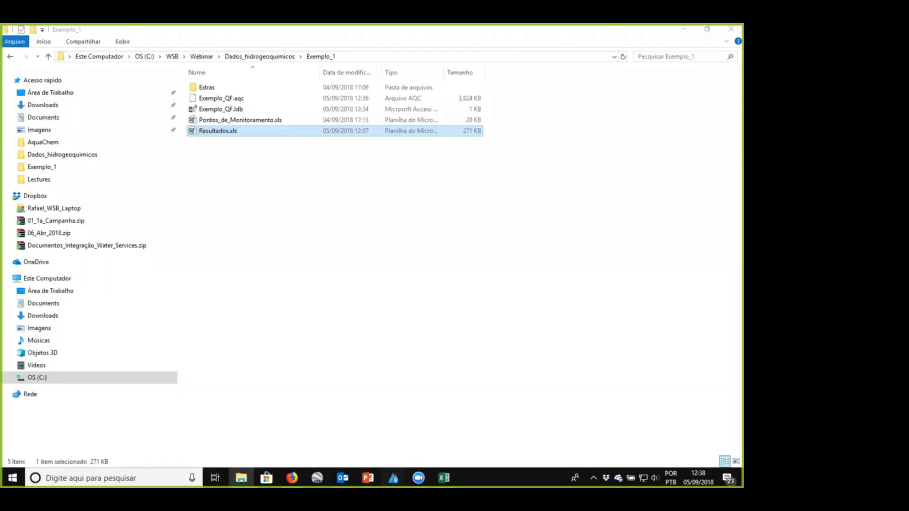
left_click(393, 478)
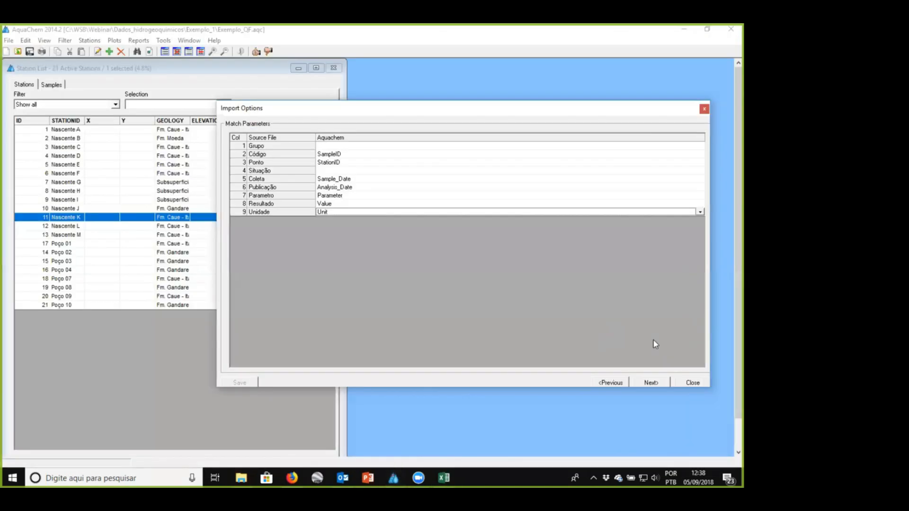
- Proceed to the column mapping and map the source parameter Bicarbonato to HCO3
left_click(651, 383)
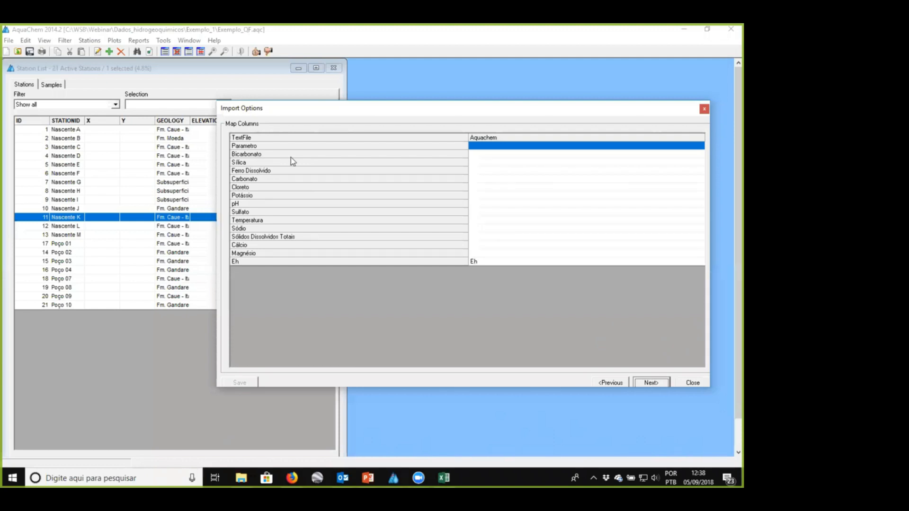
left_click(489, 157)
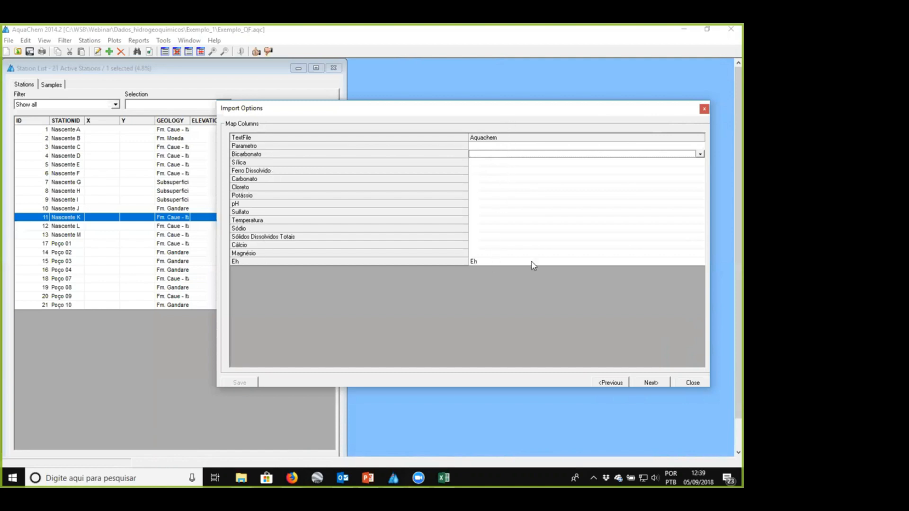
left_click(700, 155)
mouse_move(701, 172)
left_mouse_down()
mouse_move(701, 239)
mouse_move(700, 165)
left_mouse_up()
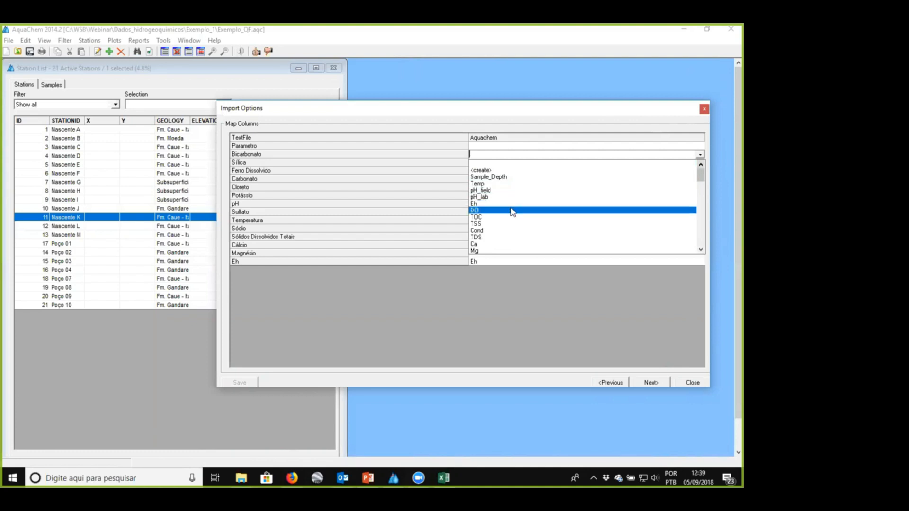
scroll(497, 222, "down", 3)
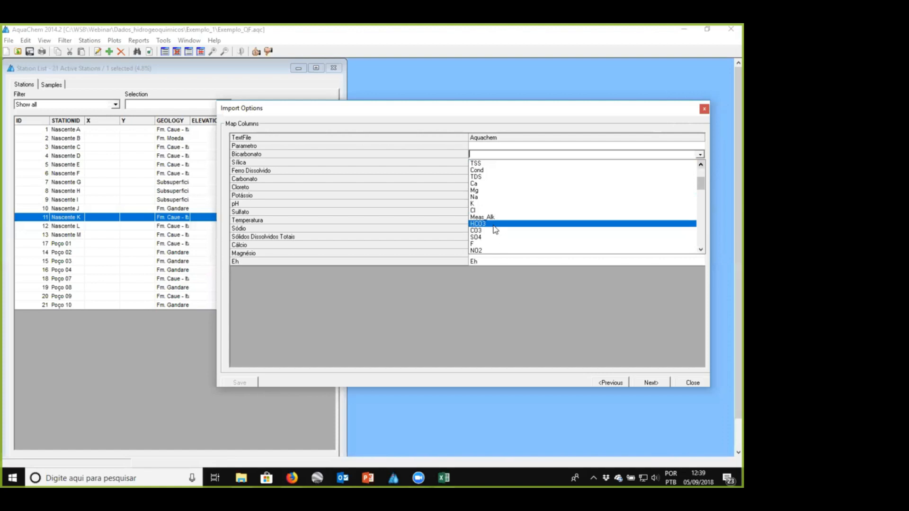
left_click(494, 225)
- Map the source parameters Sílica to Si, Ferro Dissolvido to Fe_diss and Carbonato to CO3
left_click(479, 164)
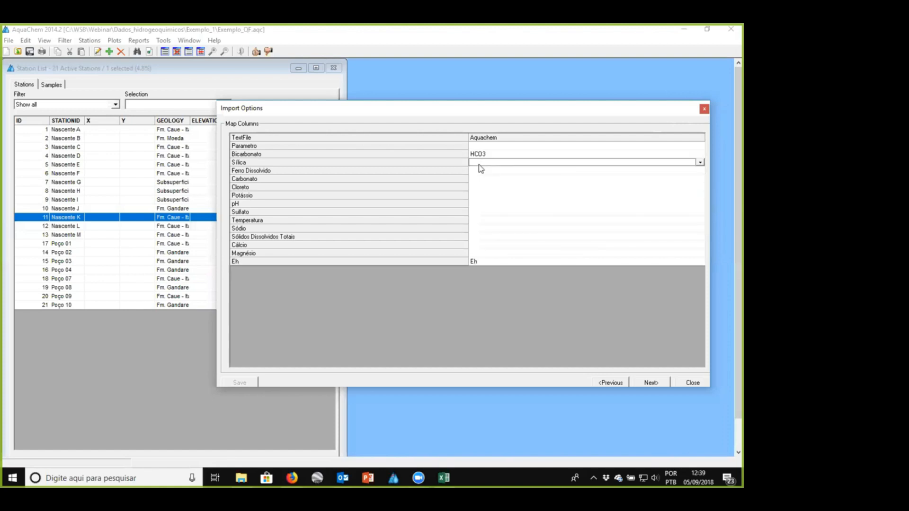
type("Si")
key("Return")
type("FeDiss")
key("Return")
type("CO3")
key("Return")
- Map the source parameters Cloreto to Cl, Potássio to K, pH to pH_field and Sulfato to SO4
type("Cl")
key("Return")
type("K")
key("Return")
type("pH")
key("Return")
type("SO4")
key("Return")
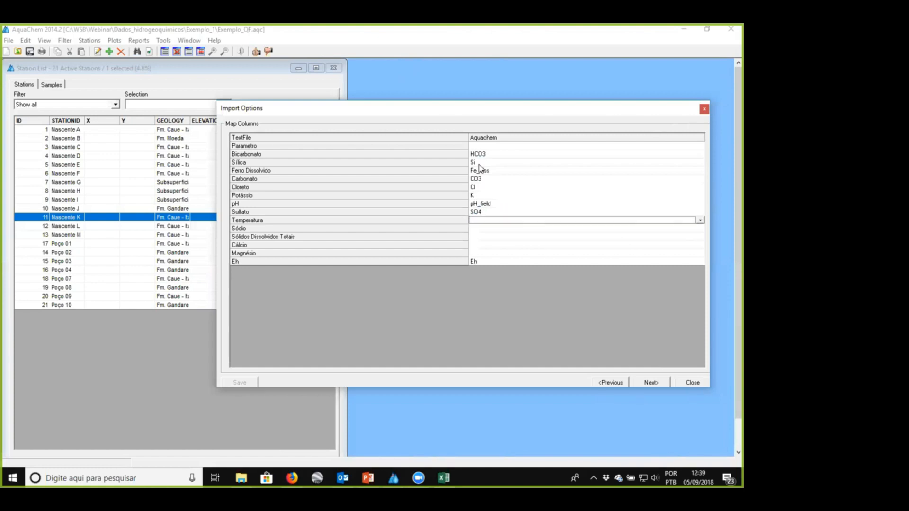
- Map the source parameters Temperatura to Temp, Sódio to Na, Sólidos Dissolvidos Totais to TDS, Cálcio to Ca and Magnésio to Mg
type("Temp")
key("Return")
type("Na")
key("Return")
type("TDS")
key("Return")
type("Ca")
key("Return")
type("Mg")
key("Return")
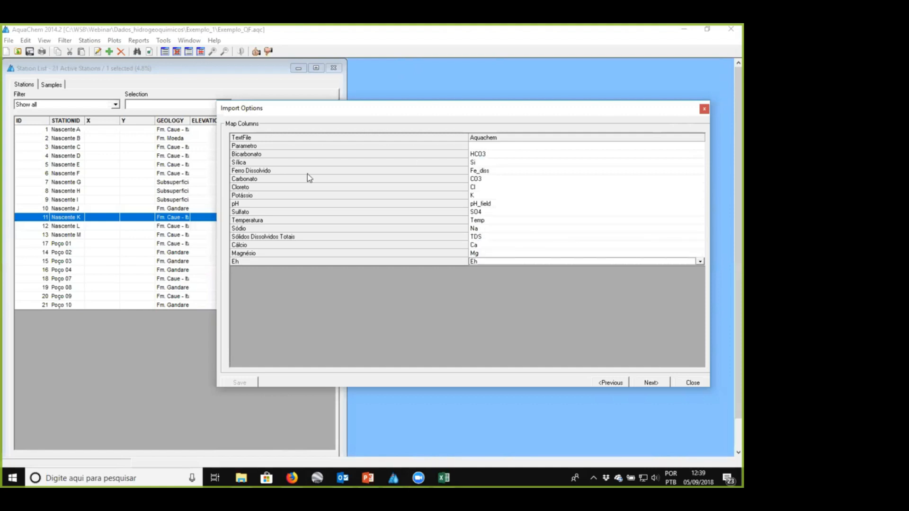
- Set the unmapped Comment field to a constant "Importado por" note with the importer's name and 05/09/2018, and run the import
left_click(651, 383)
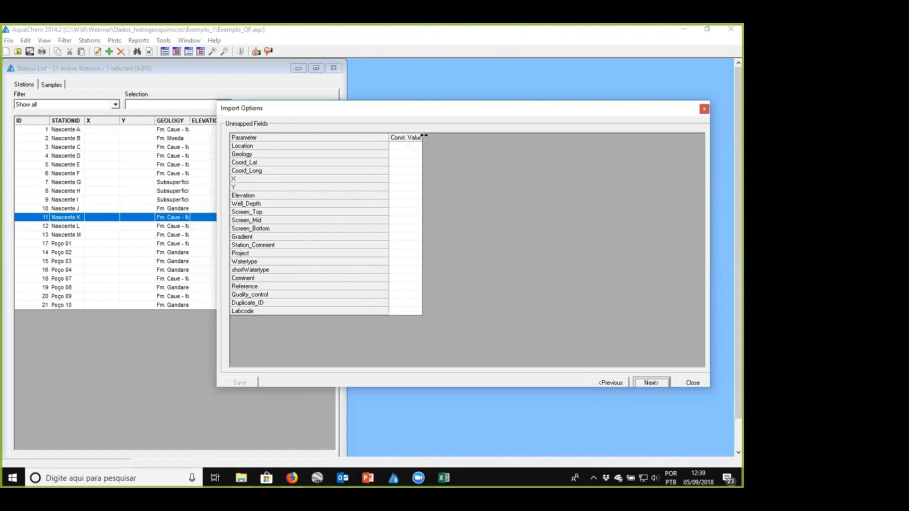
left_click_drag(424, 136, 583, 135)
left_click(409, 279)
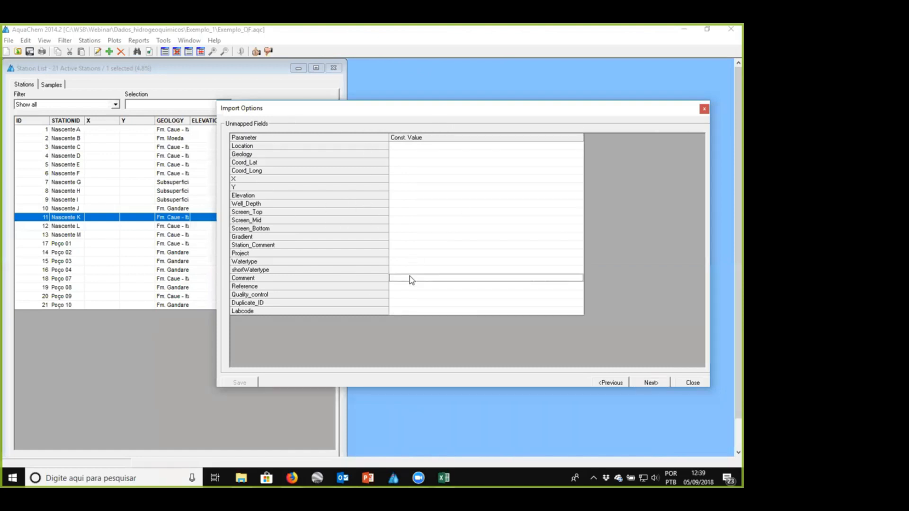
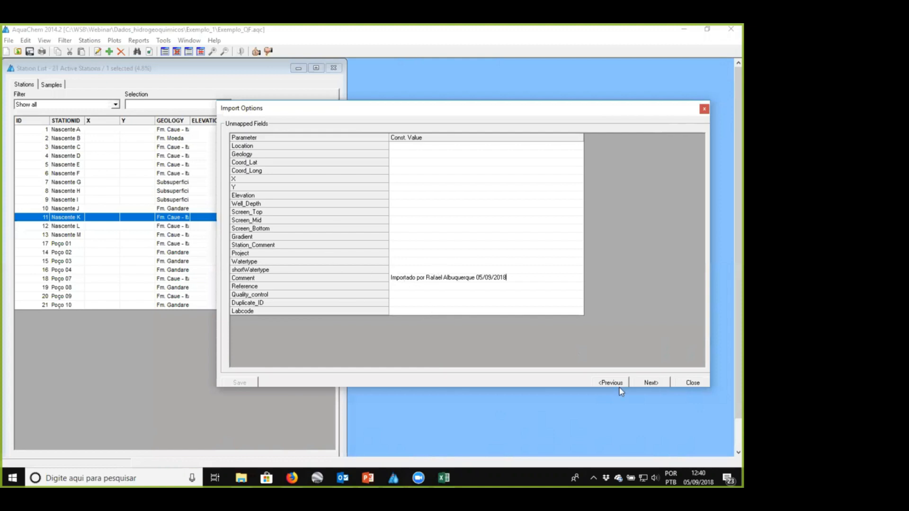
left_click(649, 383)
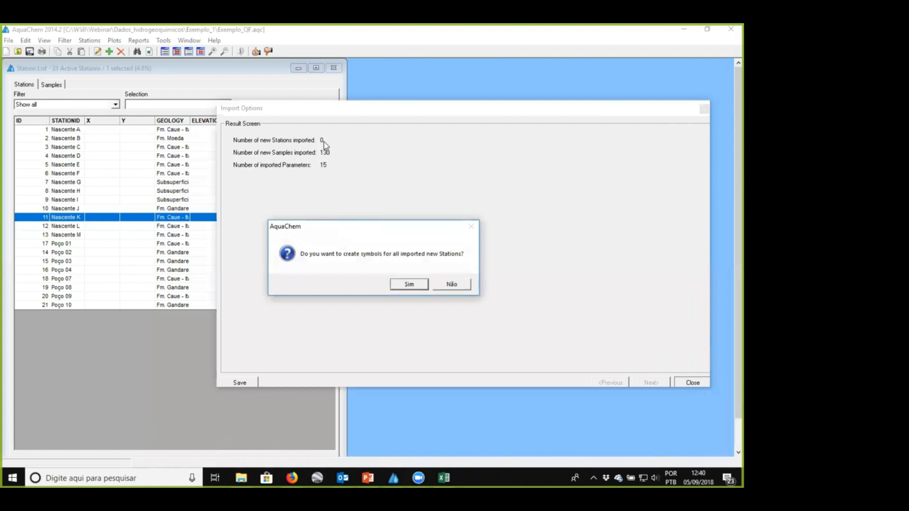
- Create symbols for all imported new stations, save the import configuration as Importacao_Resultados, and close the import window
left_click(397, 285)
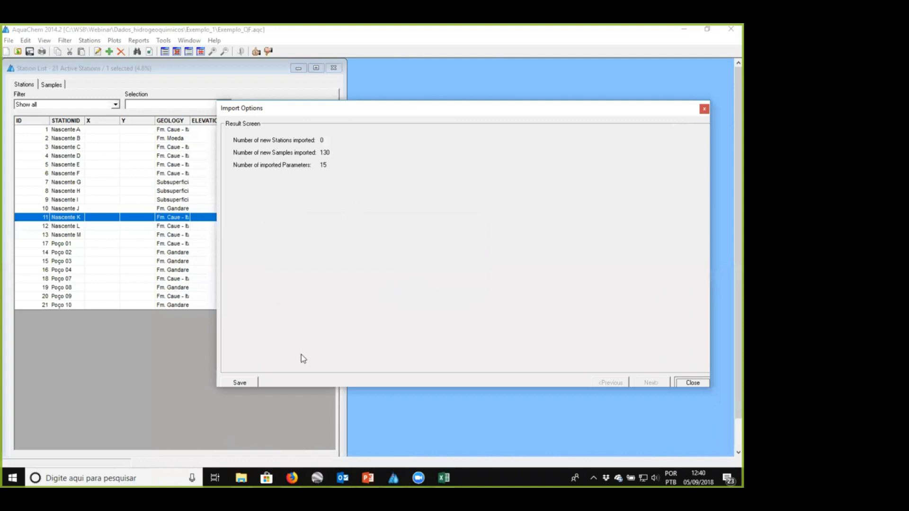
left_click(240, 383)
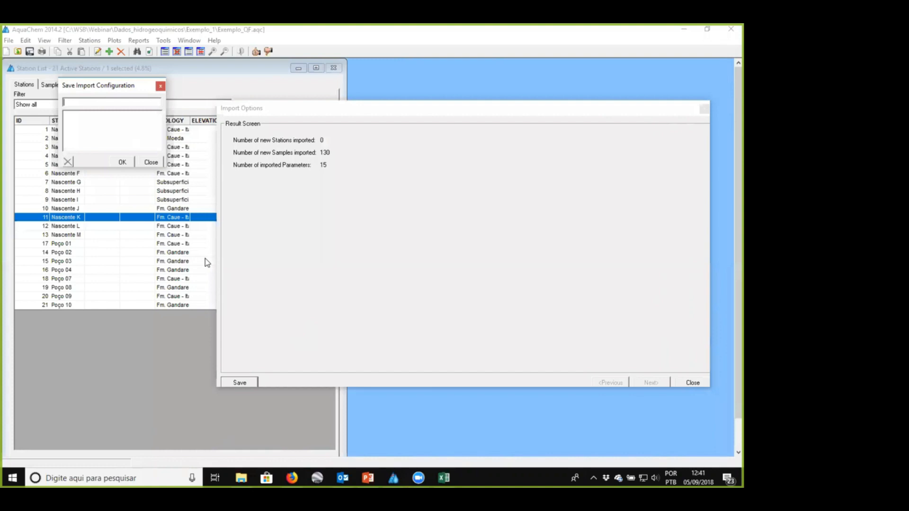
type("Importacao_")
type("Result")
key("BackSpace")
key("BackSpace")
key("BackSpace")
key("BackSpace")
key("BackSpace")
type("usultados")
left_click(122, 162)
left_click(691, 383)
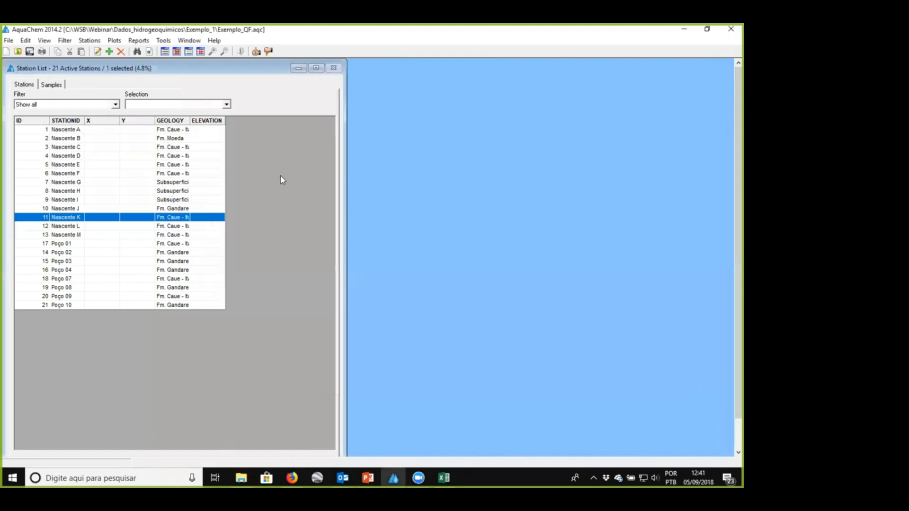
- Browse the imported samples and view the details of Poço 04 sample 6334738 with its Value column widened
left_click(53, 85)
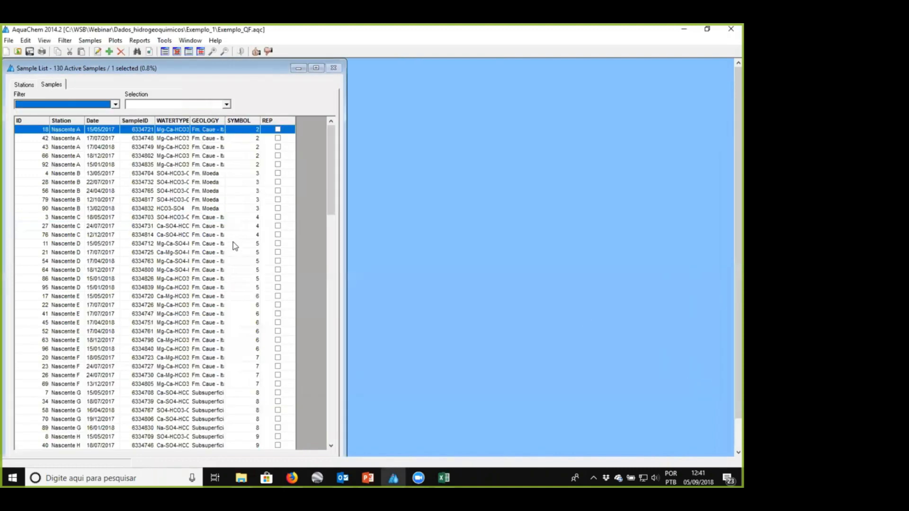
scroll(232, 242, "down", 20)
scroll(233, 243, "up", 10)
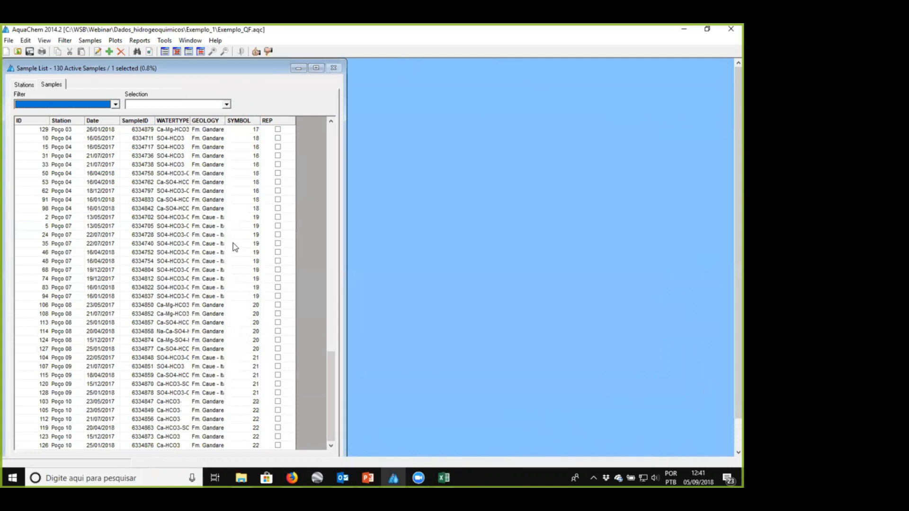
scroll(233, 243, "down", 15)
double_click(124, 166)
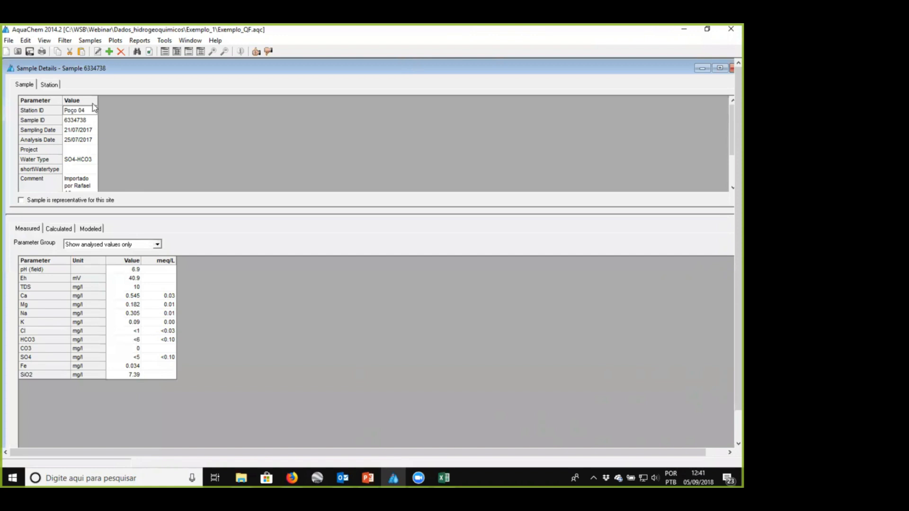
left_click_drag(98, 101, 176, 100)
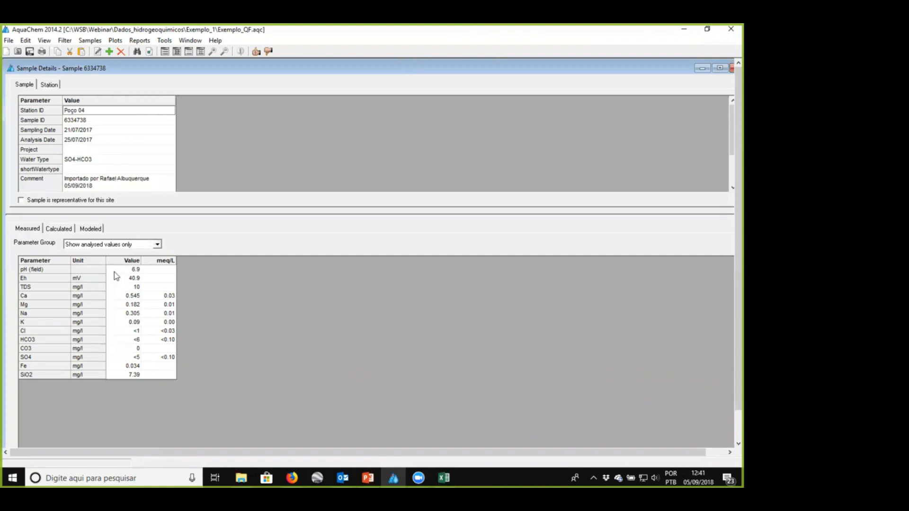
- Examine the measured Cl, HCO3 and SO4 values of the sample and close its details
left_click(133, 337)
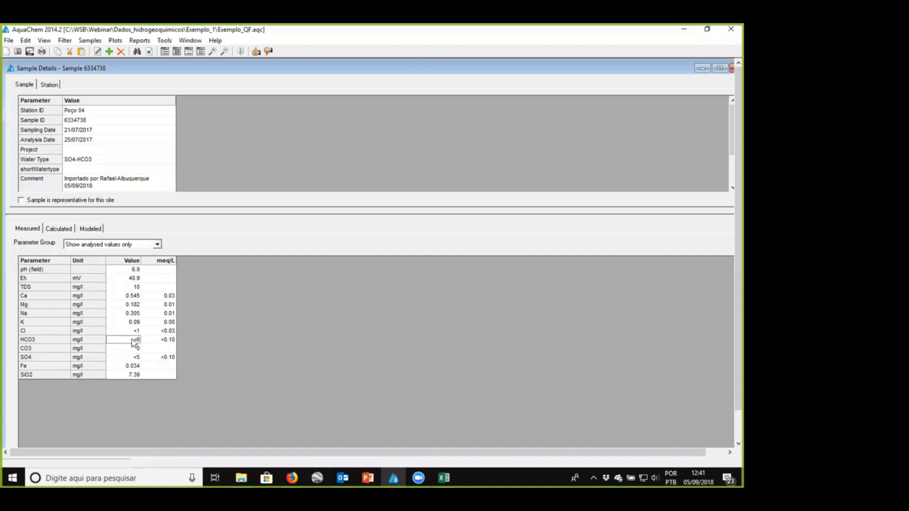
left_click(132, 358)
left_click(133, 331)
left_click(131, 338)
left_click(130, 357)
left_click(131, 340)
left_click(131, 331)
left_click(132, 340)
left_click(132, 358)
left_click(132, 340)
left_click(130, 331)
left_click(131, 339)
left_click(131, 356)
left_click(131, 330)
left_click(719, 68)
left_click(693, 76)
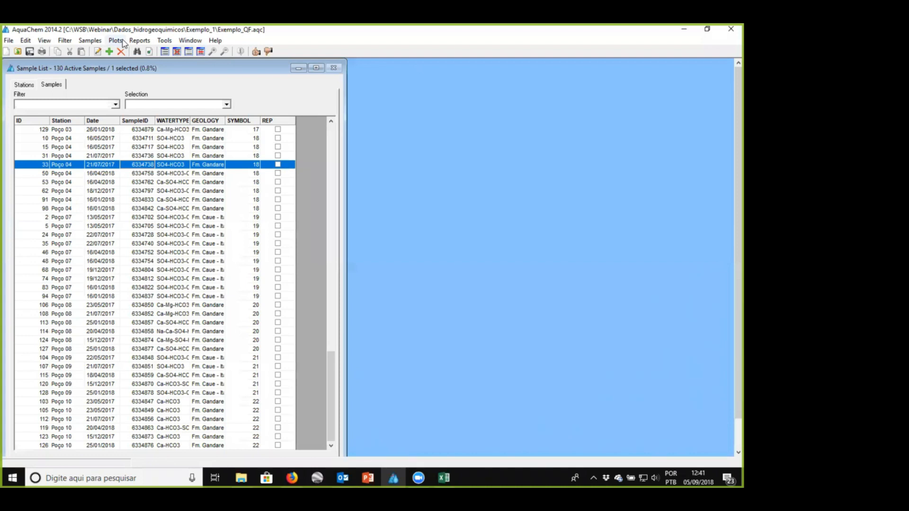
- Create a Piper plot with cations Ca, Na+K and Mg and anions HCO3+CO3, Cl and SO4, and enlarge its window
left_click(116, 41)
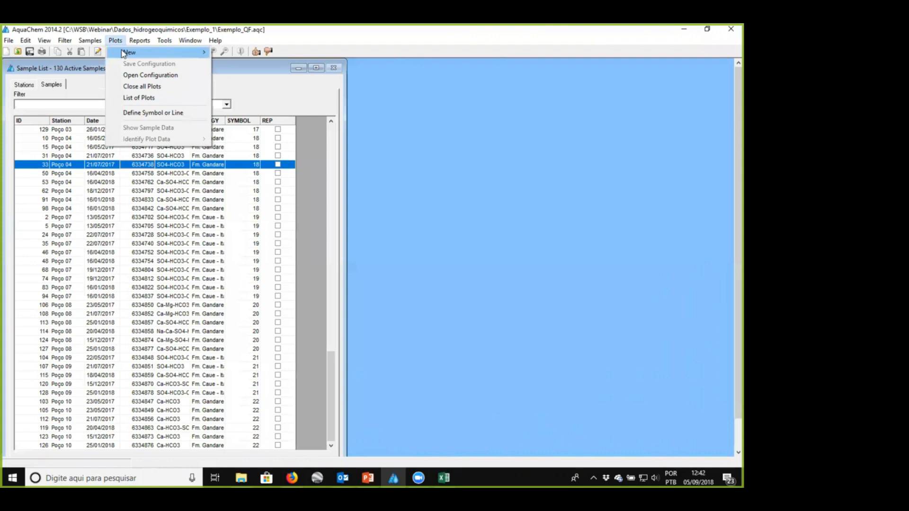
mouse_move(123, 54)
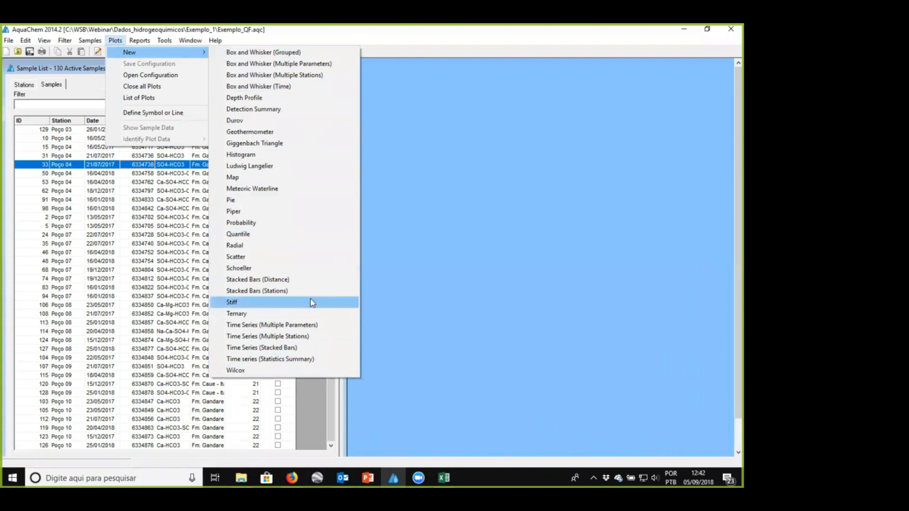
left_click(277, 217)
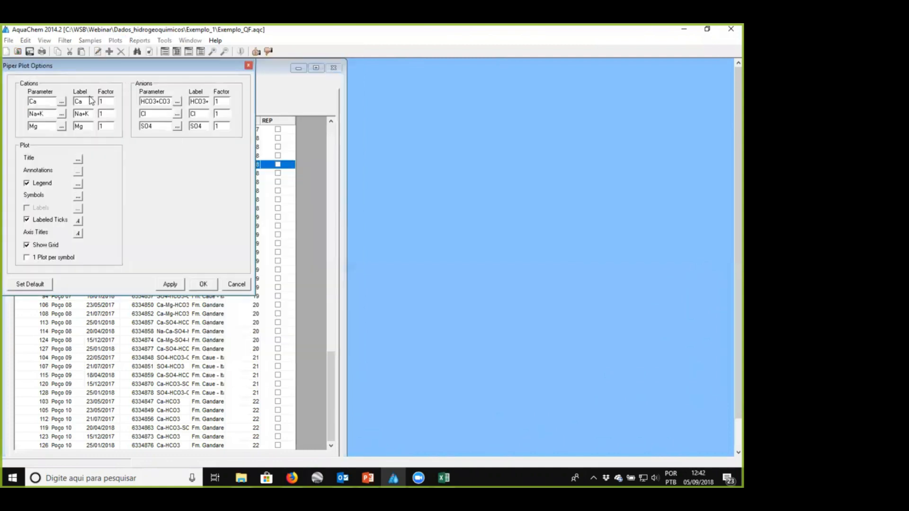
left_click(174, 286)
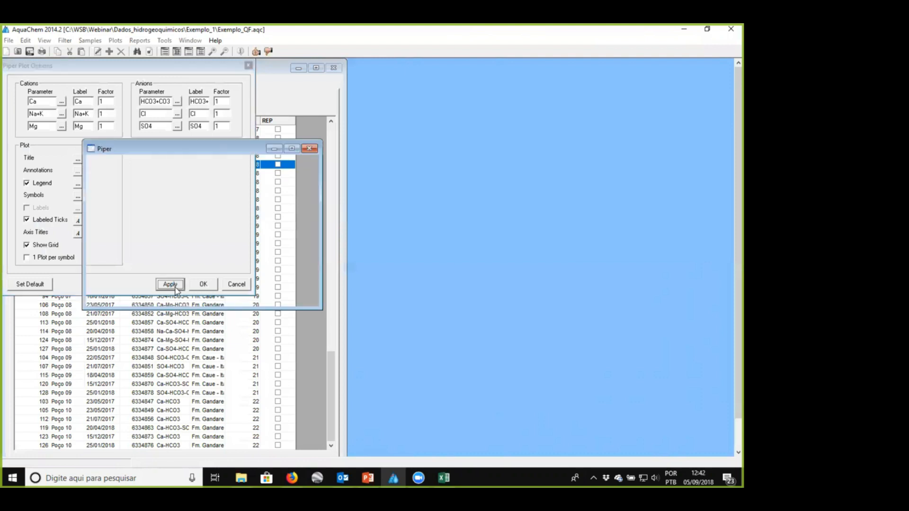
left_click_drag(318, 313, 440, 416)
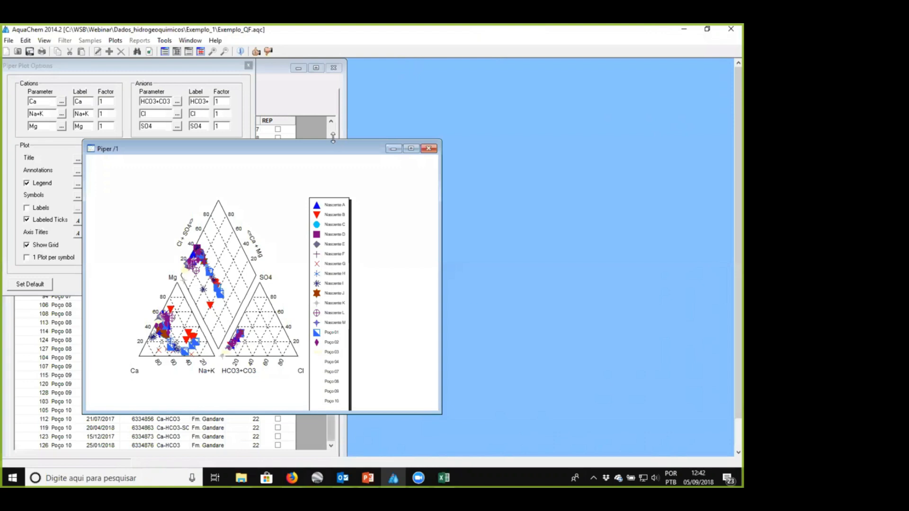
left_click_drag(334, 140, 333, 89)
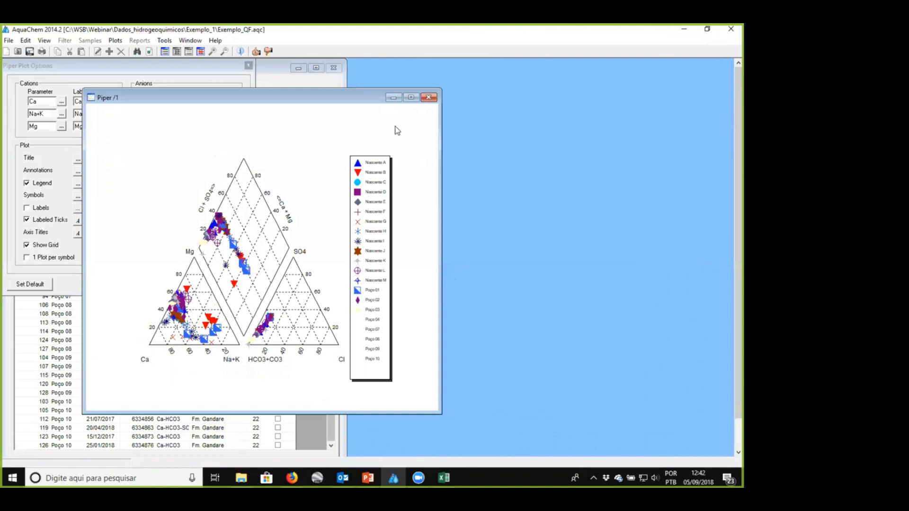
- Close the Piper plot and review each station's geology in the station list with the Geology column widened
left_click(428, 98)
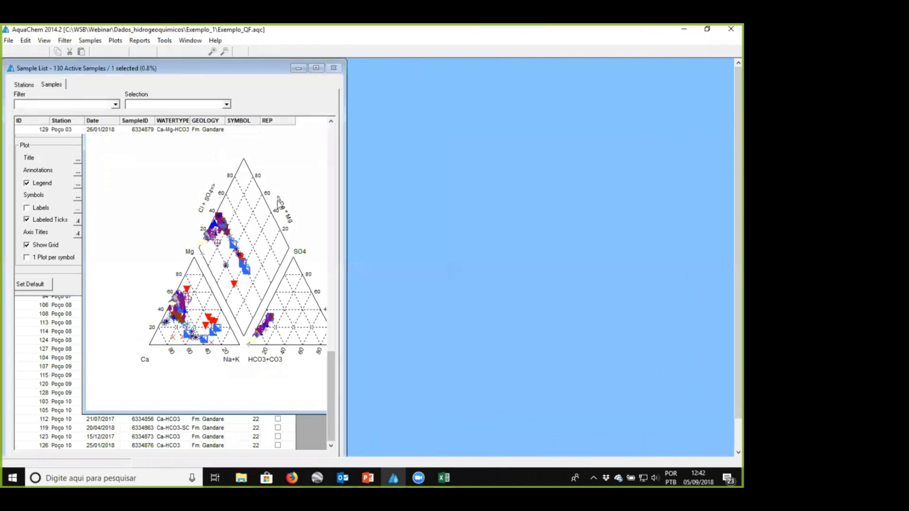
left_click(30, 87)
left_click_drag(188, 122, 260, 124)
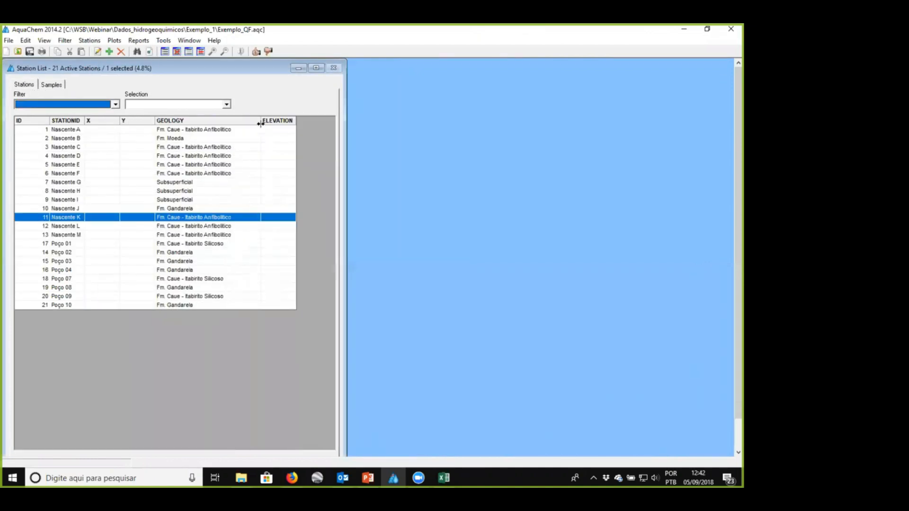
left_click(195, 129)
left_click_drag(192, 175, 198, 283)
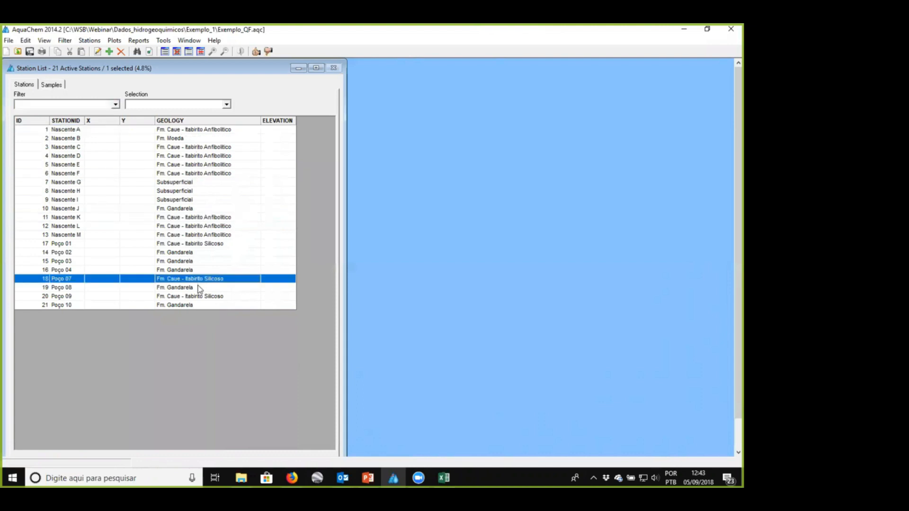
- Open the symbol group editor for the samples, look through the station symbols, and switch the symbol group to Geology
left_click(114, 40)
mouse_move(96, 43)
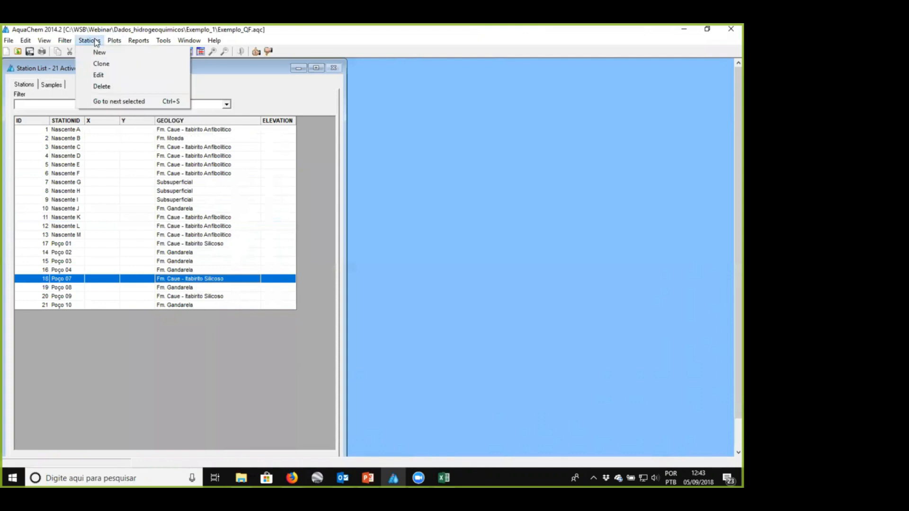
left_click(47, 84)
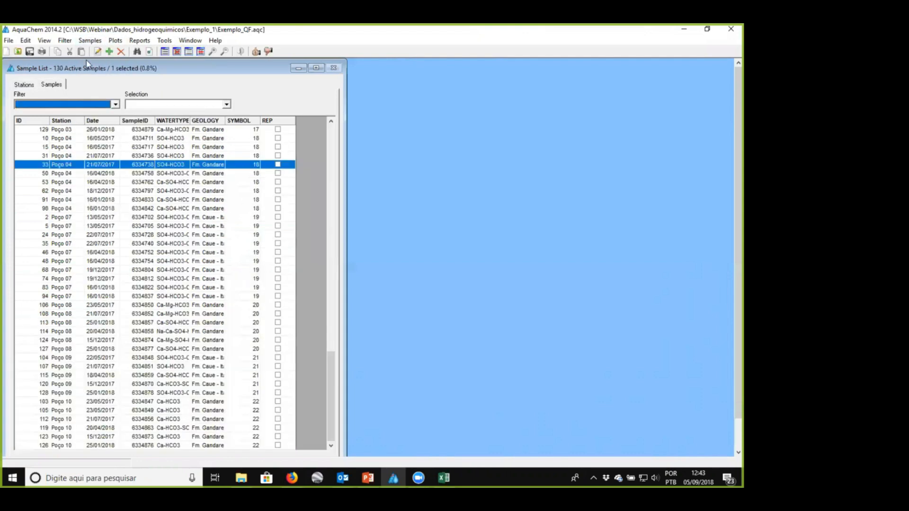
left_click(89, 41)
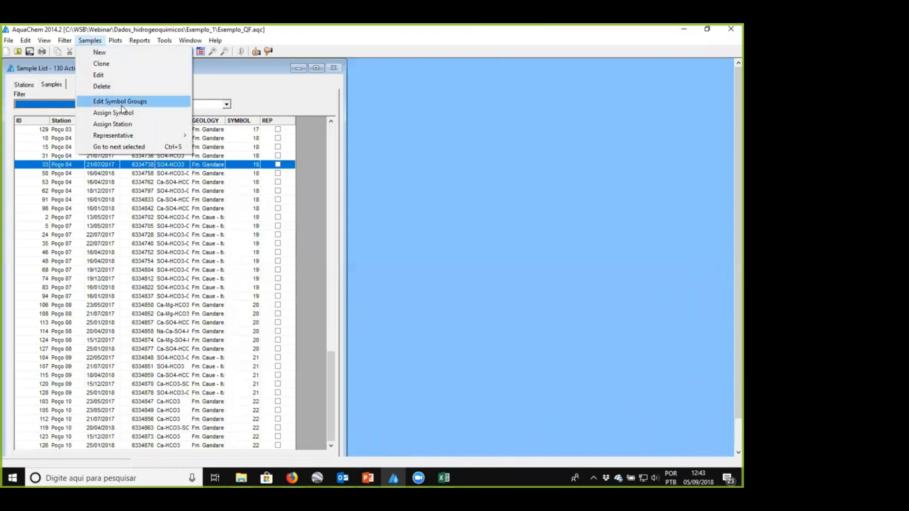
left_click(121, 105)
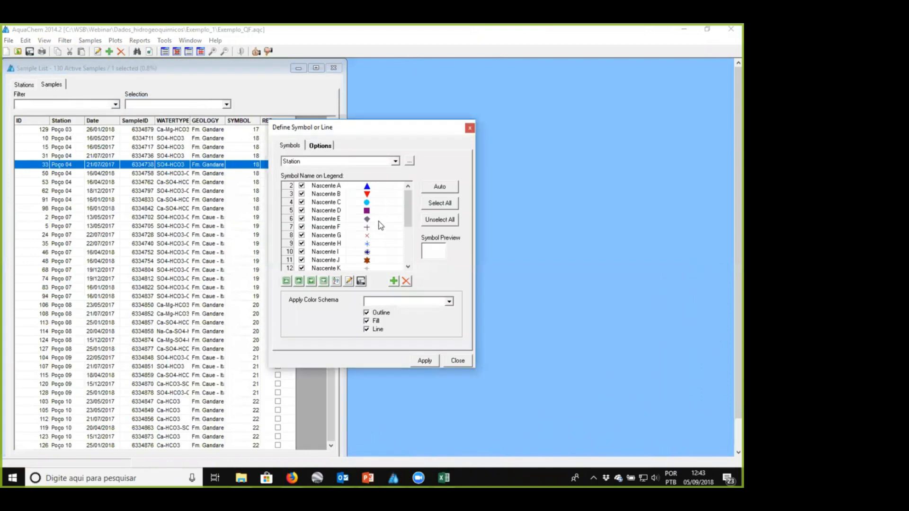
left_click(408, 246)
scroll(408, 199, "up", 3)
left_click(338, 161)
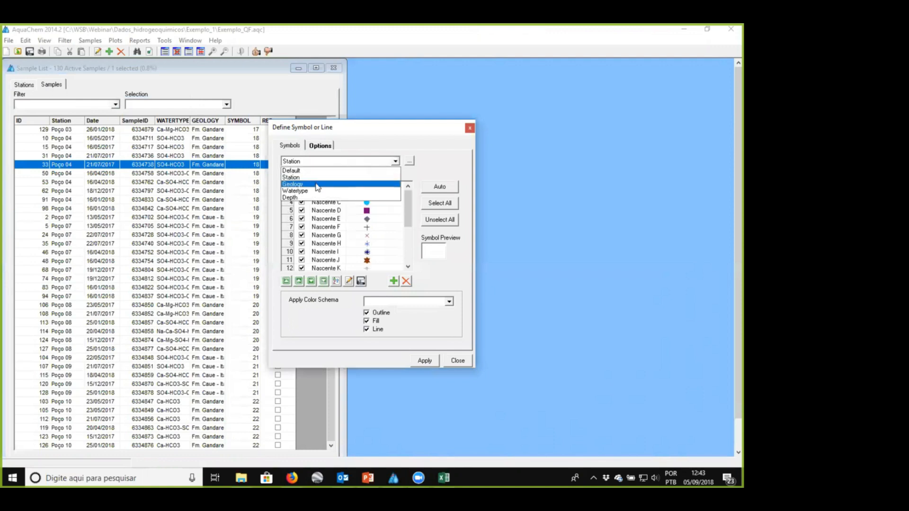
left_click(317, 185)
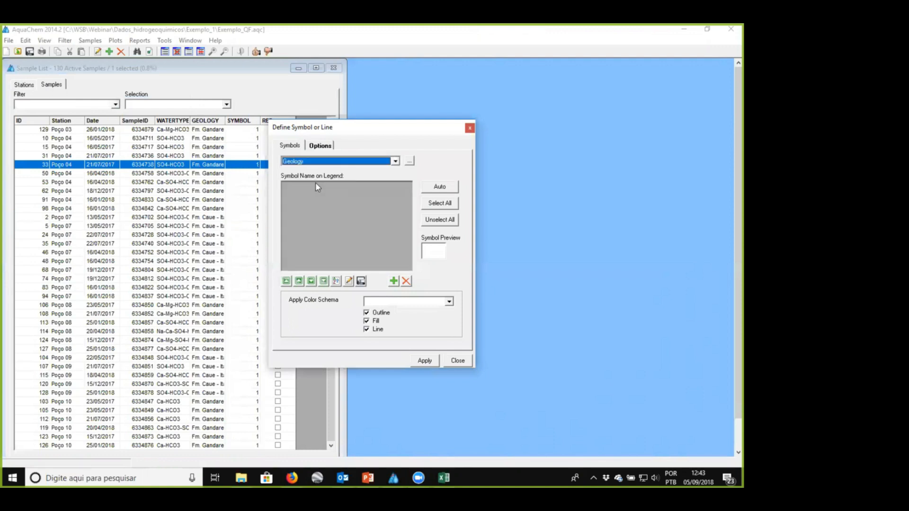
- Generate symbols automatically for every distinct value of the Geology field
left_click(433, 187)
left_click(336, 163)
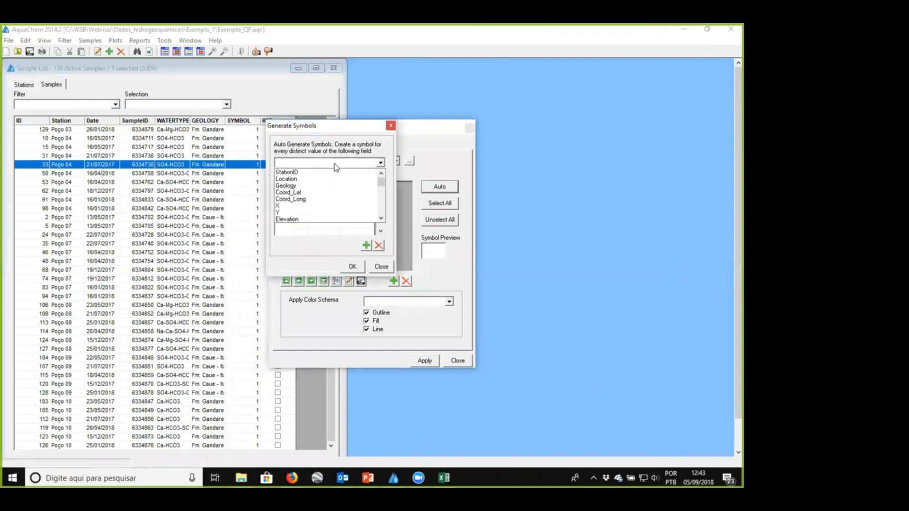
left_click(312, 185)
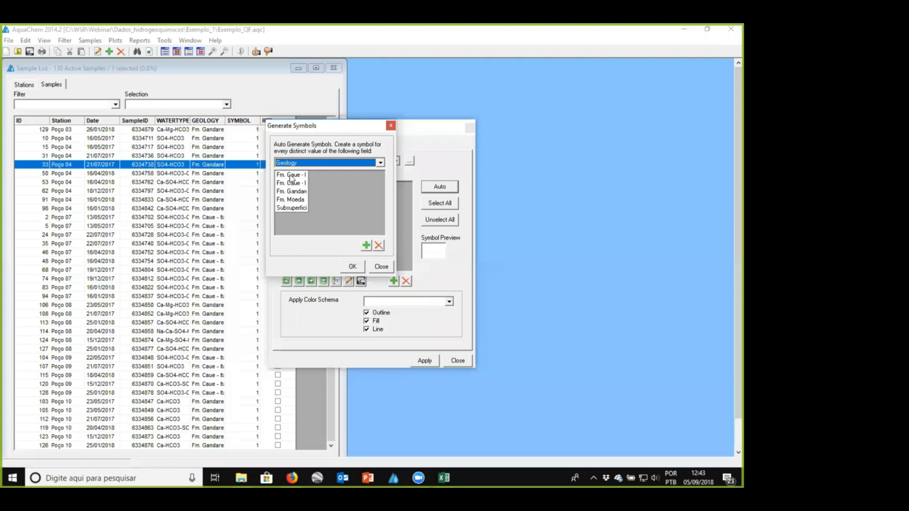
left_click(352, 267)
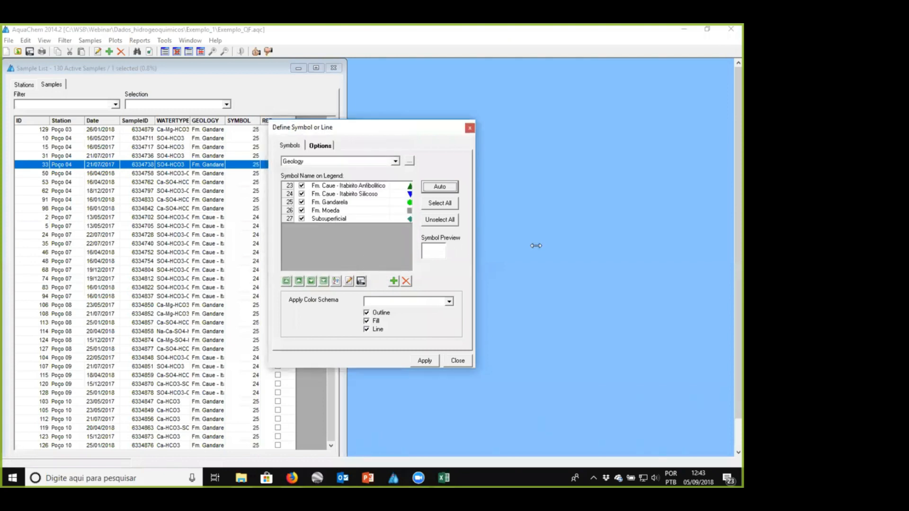
- Examine the symbol of each geological unit and the symbol settings of Subsuperficial, and close the symbol definitions
left_click_drag(536, 245, 533, 245)
left_click(355, 185)
left_click(353, 195)
left_click(352, 202)
left_click(345, 211)
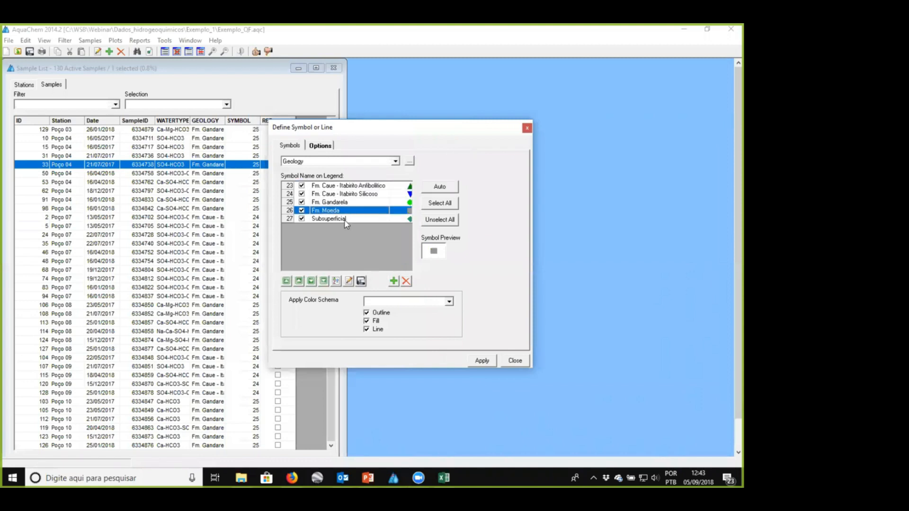
left_click(345, 220)
left_click(348, 281)
left_click_drag(87, 31, 223, 115)
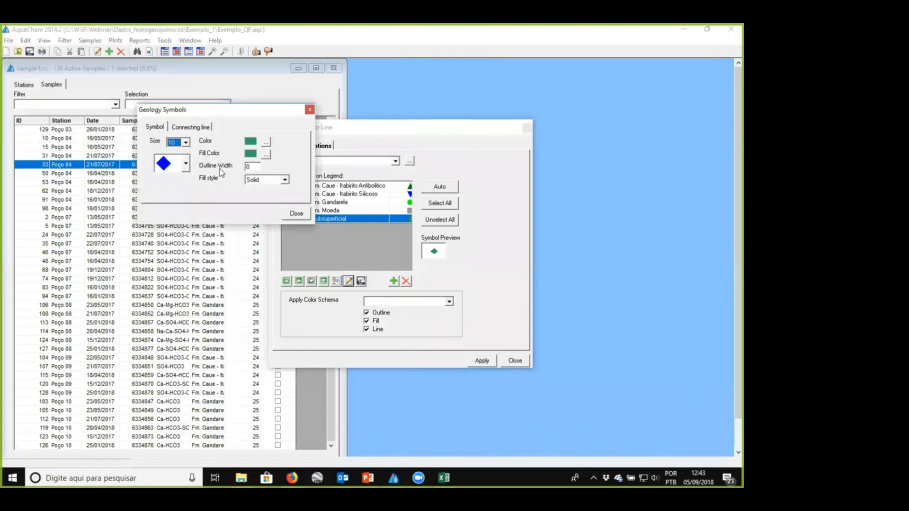
left_click(299, 214)
left_click(515, 361)
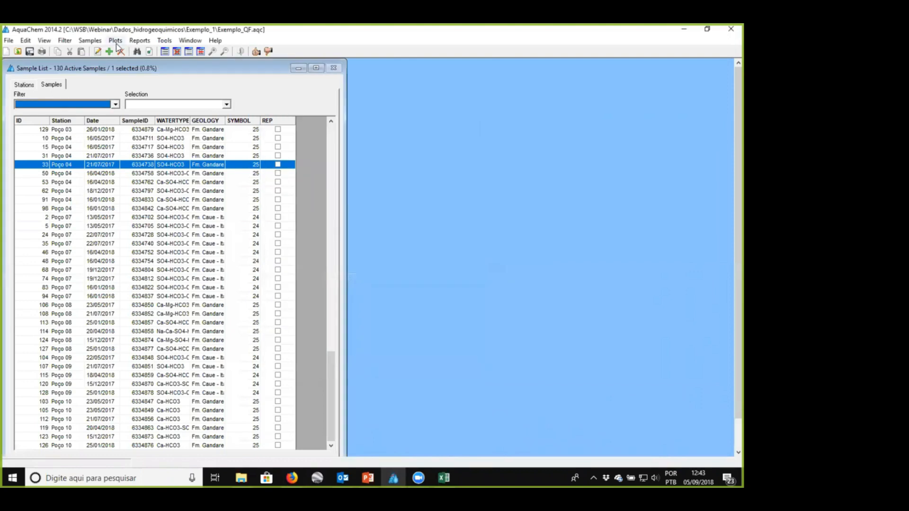
- Create a new Piper plot of the samples grouped by geology and enlarge its window
left_click(116, 41)
mouse_move(142, 52)
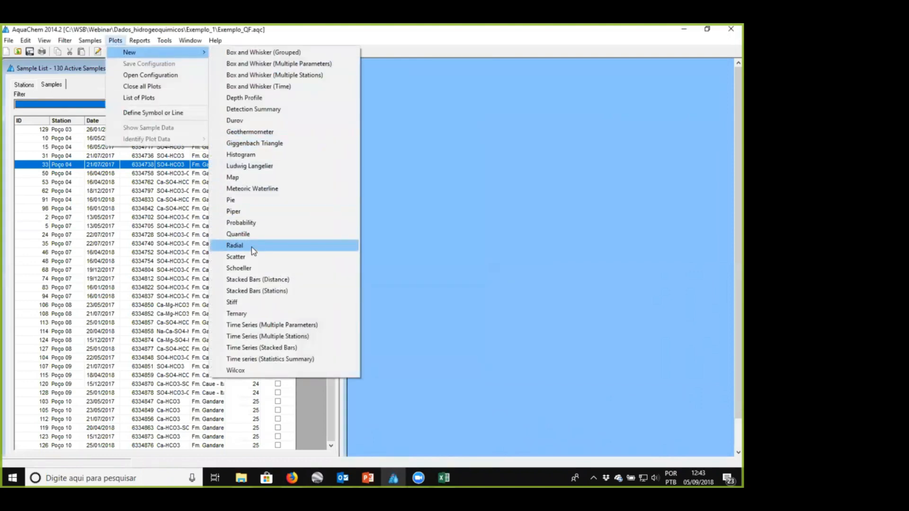
left_click(235, 211)
left_click_drag(233, 179, 214, 119)
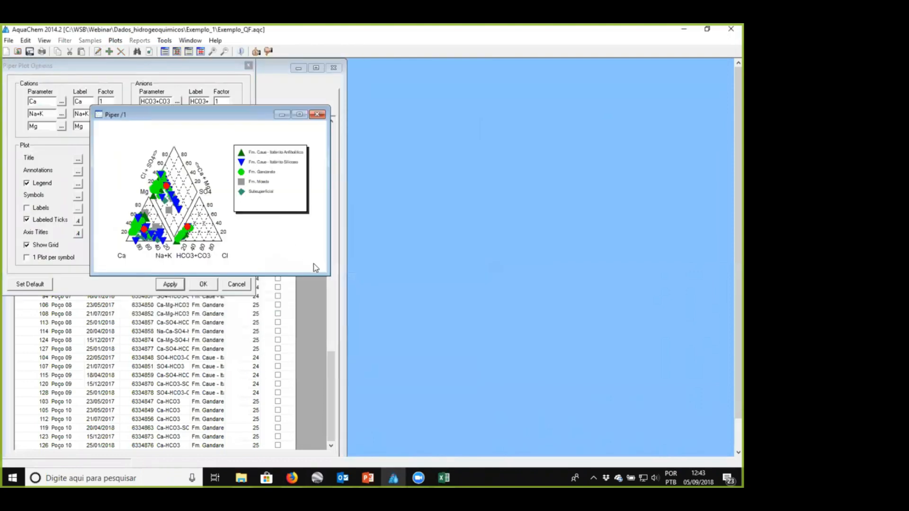
left_click_drag(326, 276, 470, 387)
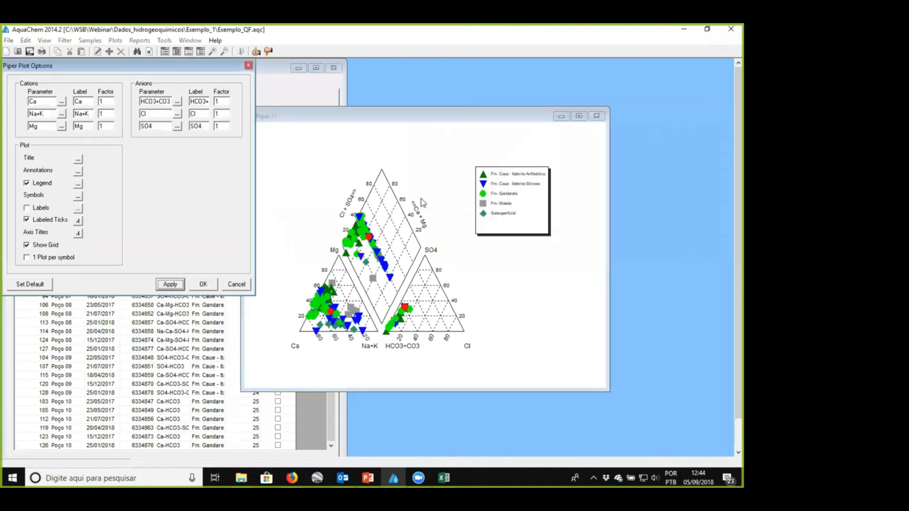
- Make the Piper plot's legend text larger and bold, accept the plot options, and close the plot
left_click(77, 184)
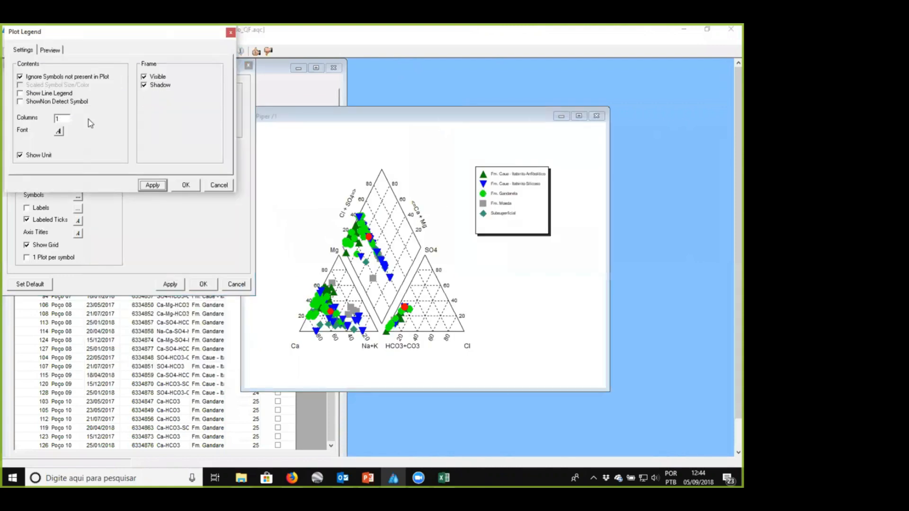
left_click(186, 185)
left_click(175, 285)
left_click(203, 285)
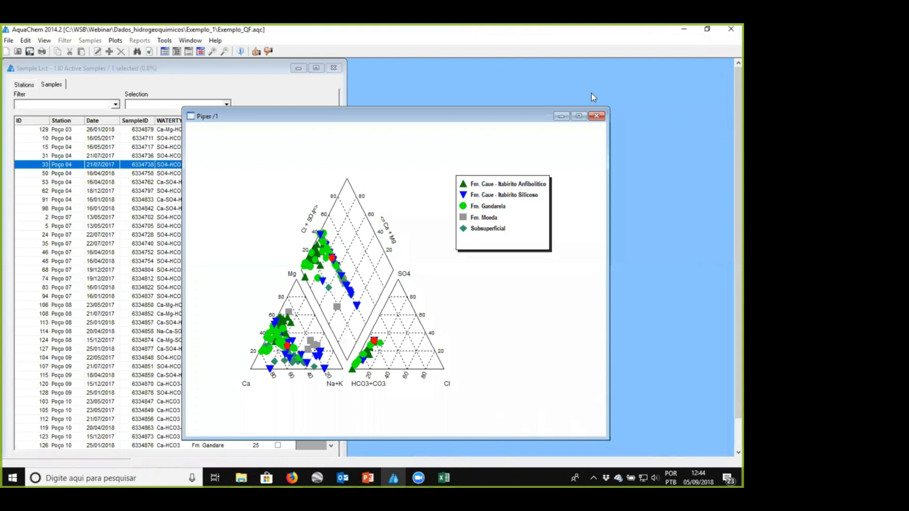
left_click(595, 117)
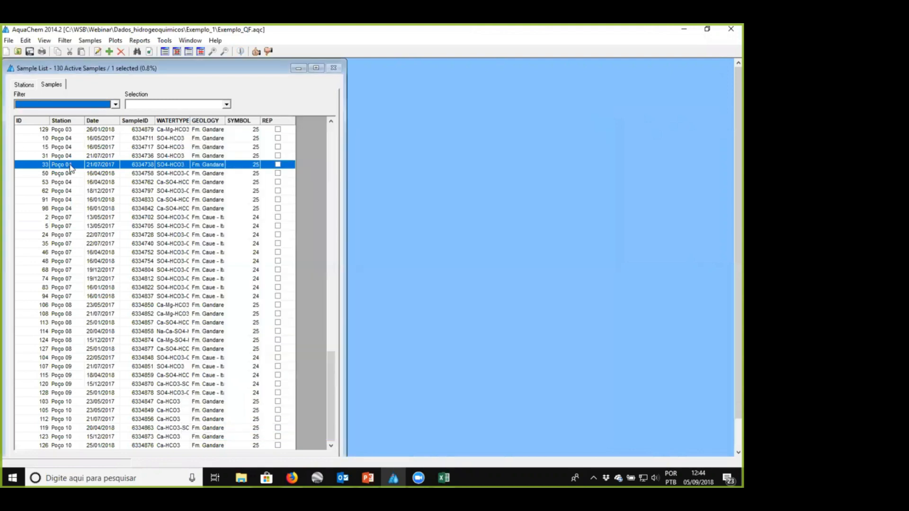
- View the calculated values of Poço 04 sample 6334833 in a maximized details window
double_click(74, 201)
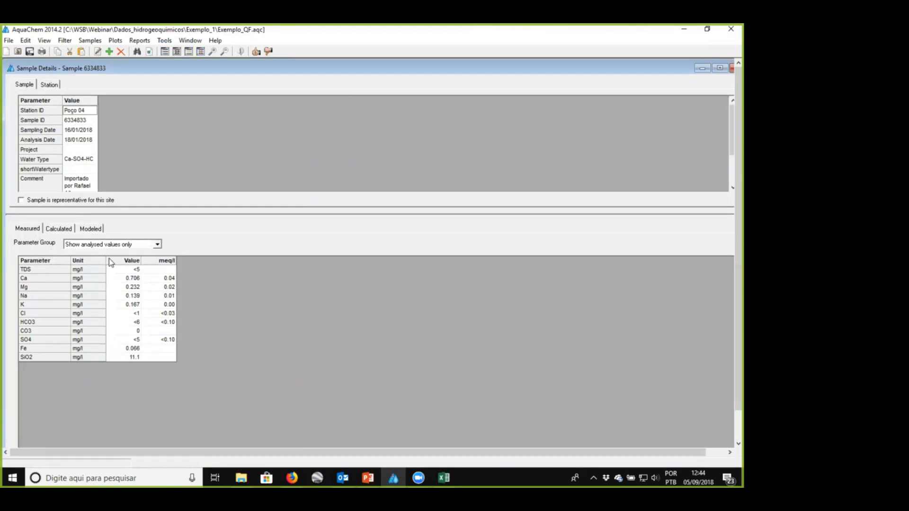
left_click(57, 229)
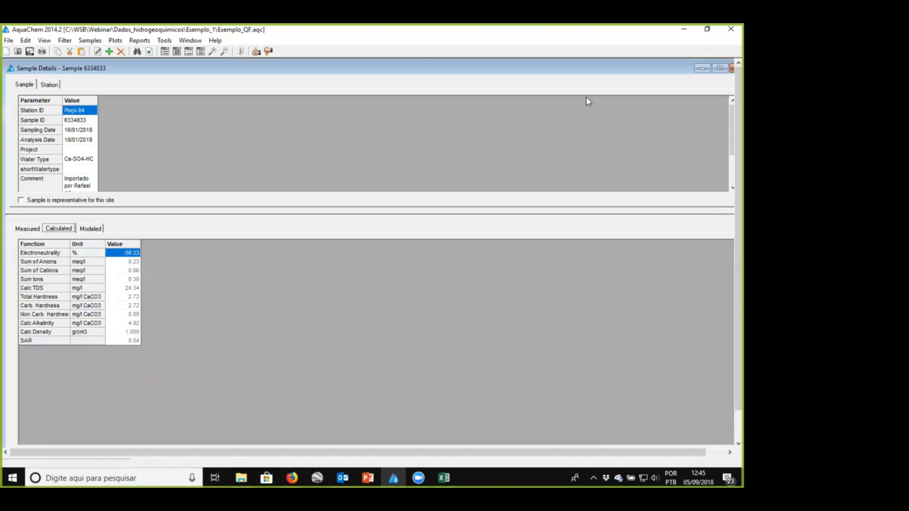
left_click(719, 68)
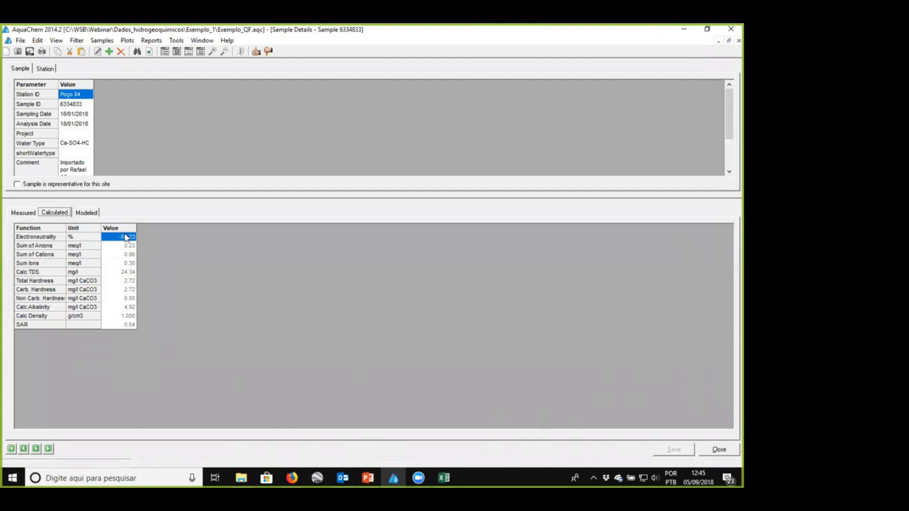
- Check electroneutrality and the anion and cation sums of the following samples up to Poço 07 sample 6334728, and close the details
left_click(36, 448)
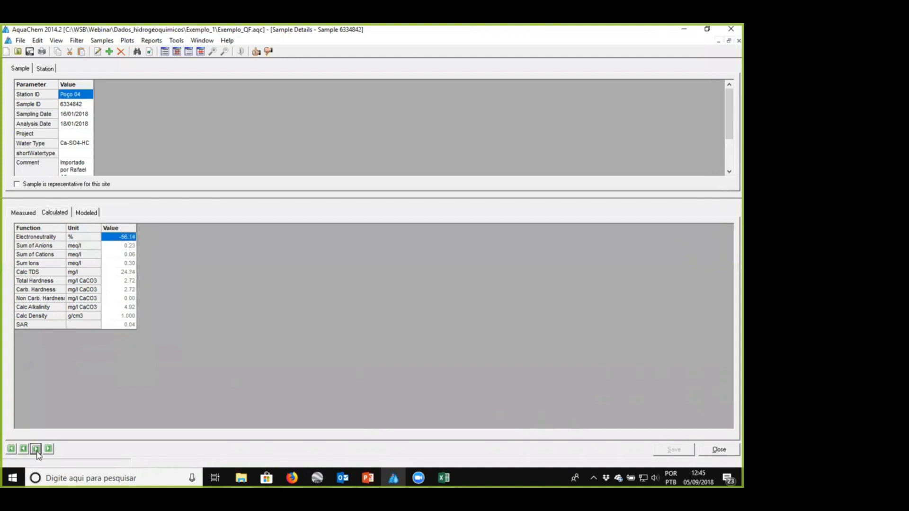
left_click(36, 449)
left_click(36, 449)
left_click(117, 246)
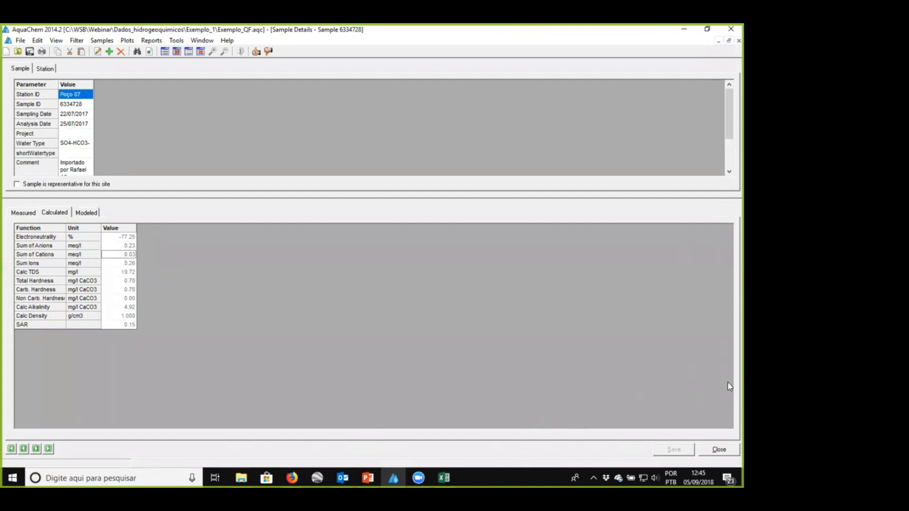
left_click(724, 451)
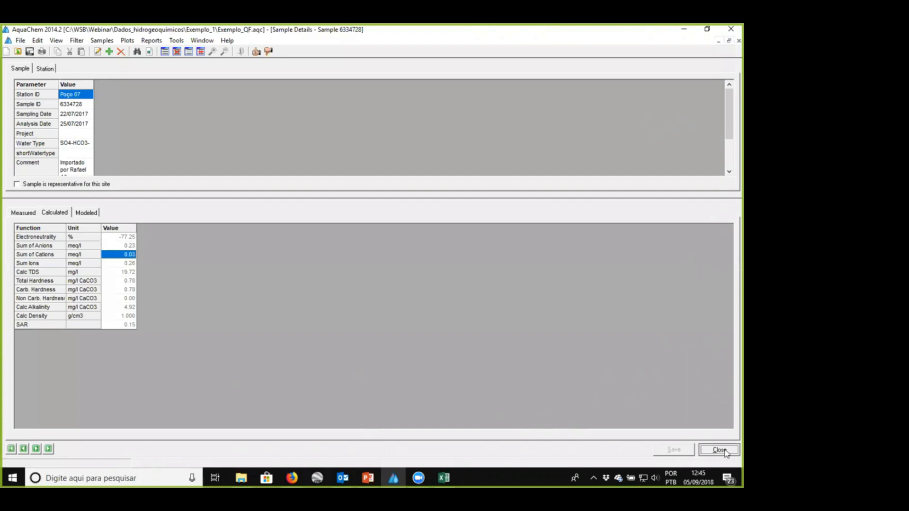
- Start a new histogram plot and set its X-axis parameter to E.N. (Electro Neutrality %) from the Calculated Values category
left_click(127, 42)
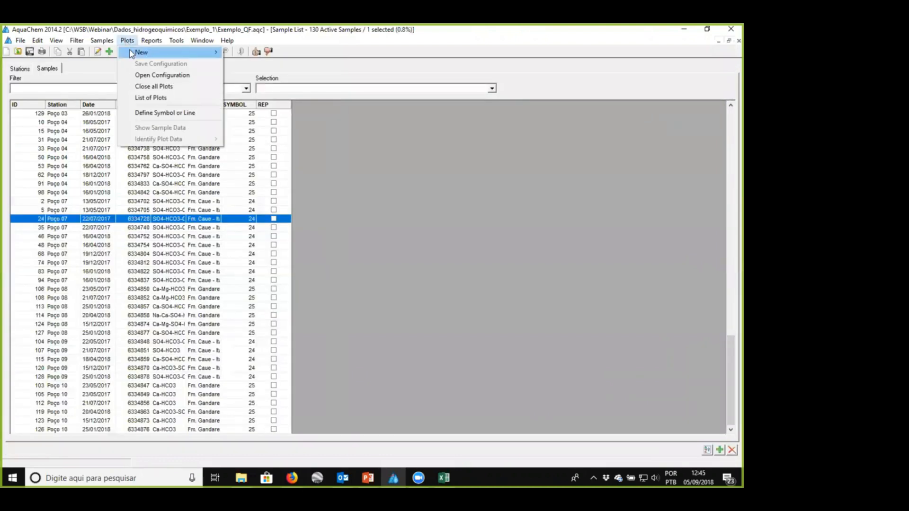
mouse_move(142, 52)
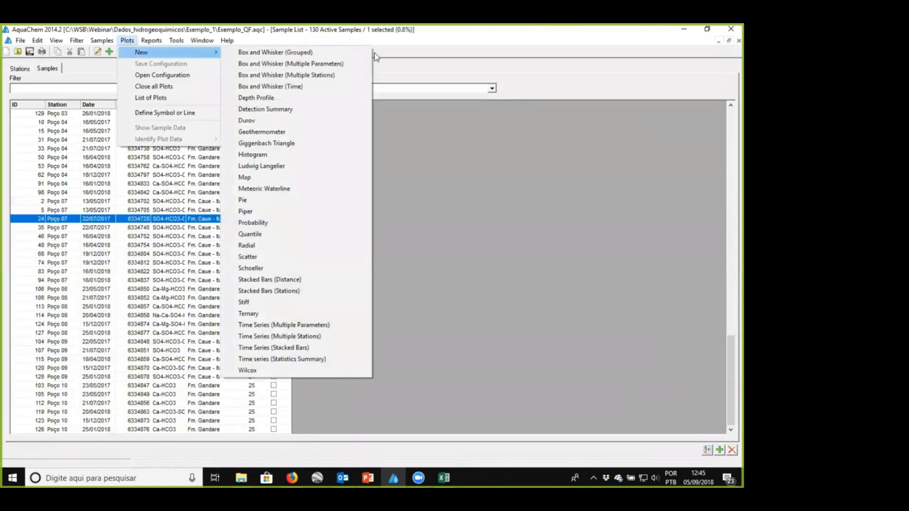
left_click(326, 155)
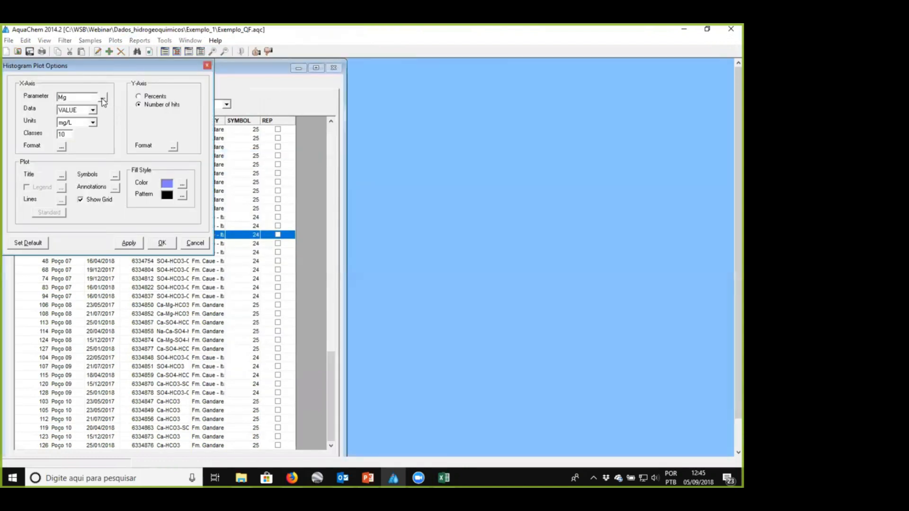
left_click(102, 99)
left_click_drag(126, 32, 255, 71)
left_click(255, 89)
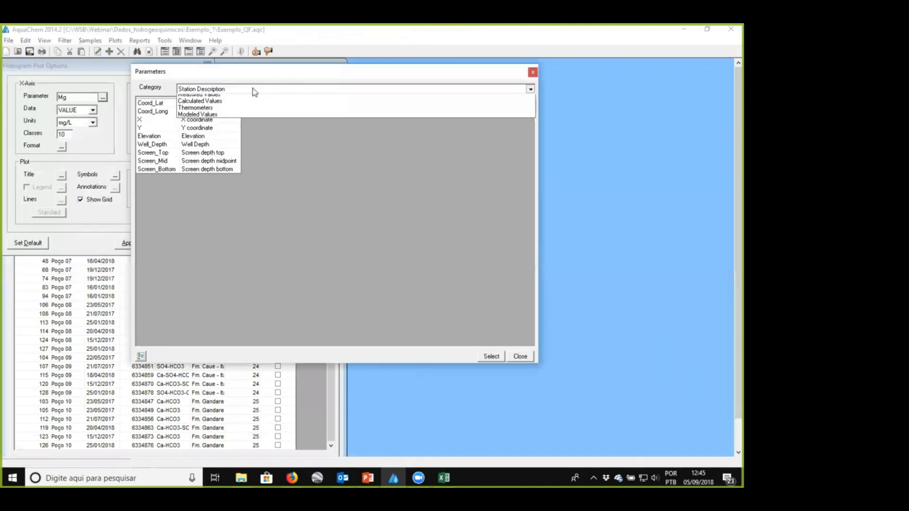
left_click(226, 114)
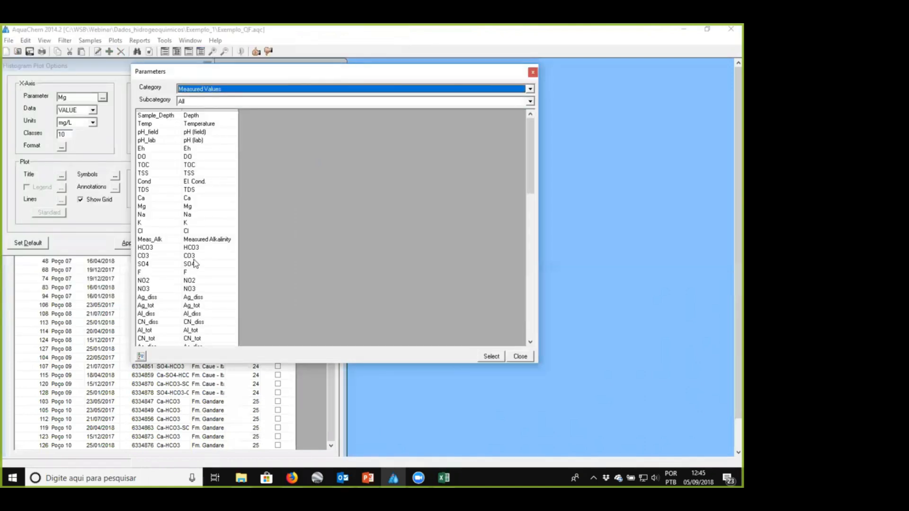
left_click(271, 92)
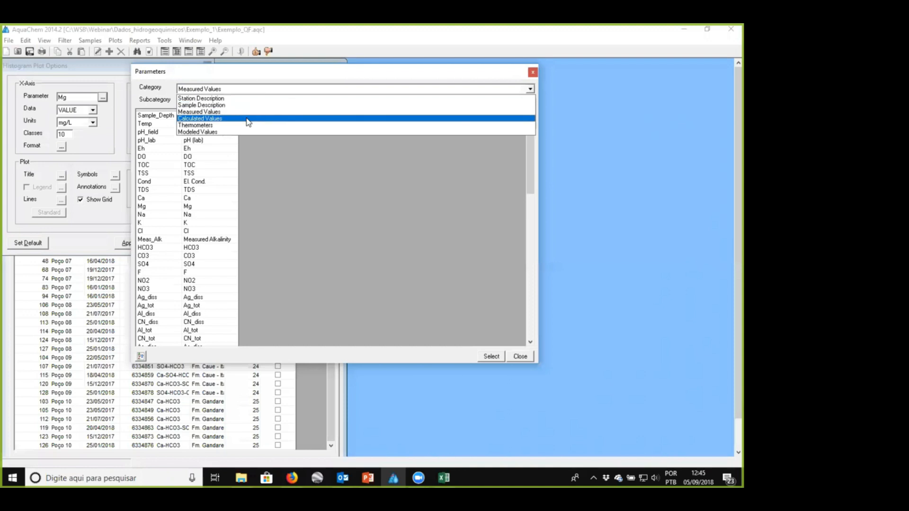
left_click(247, 119)
left_click(243, 170)
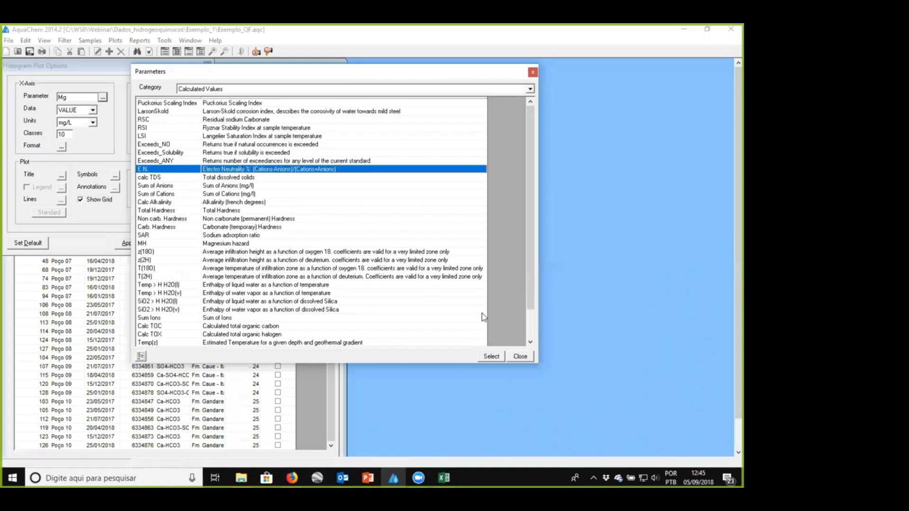
left_click(491, 356)
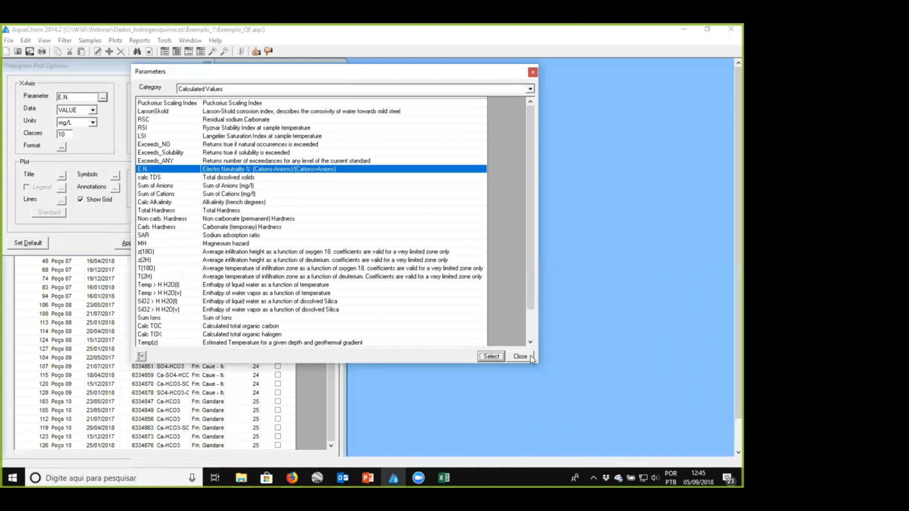
- Close the parameter list, apply the options to draw the E.N. histogram, and move the plot window clear of the options
left_click(530, 357)
left_click(128, 243)
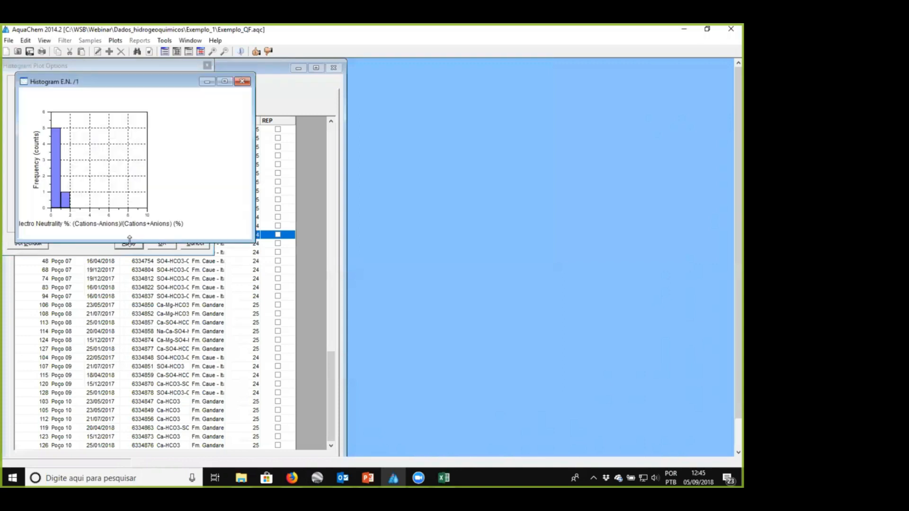
left_click_drag(146, 84, 472, 98)
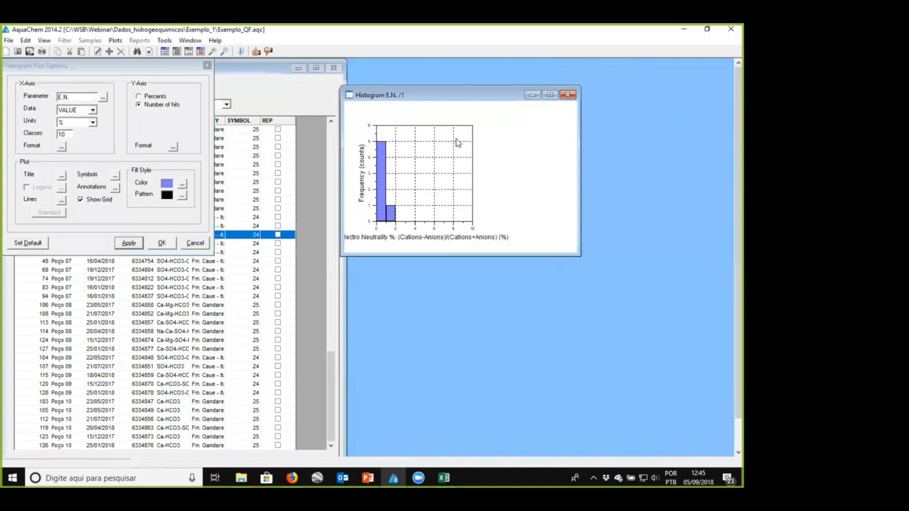
- Set the histogram's X-axis range from -100 to 100 and accept the axis settings
double_click(416, 231)
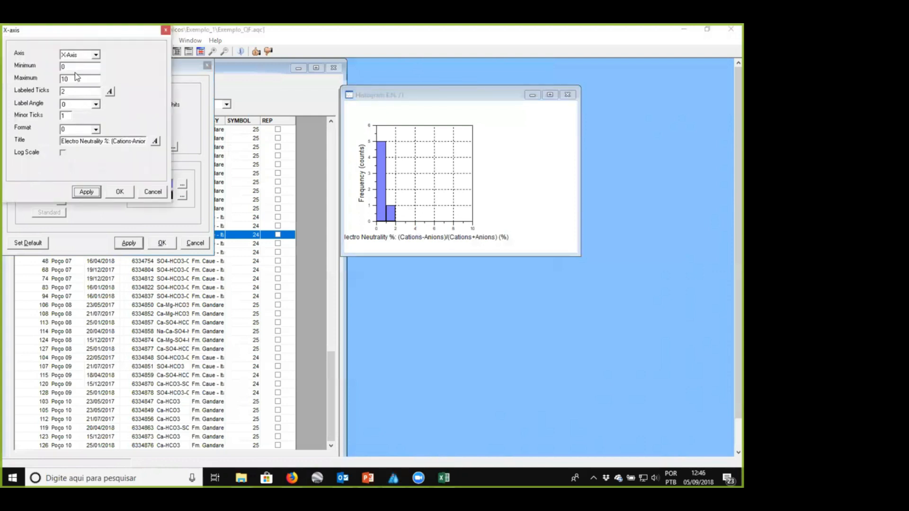
left_click_drag(73, 66, 45, 68)
type("-100")
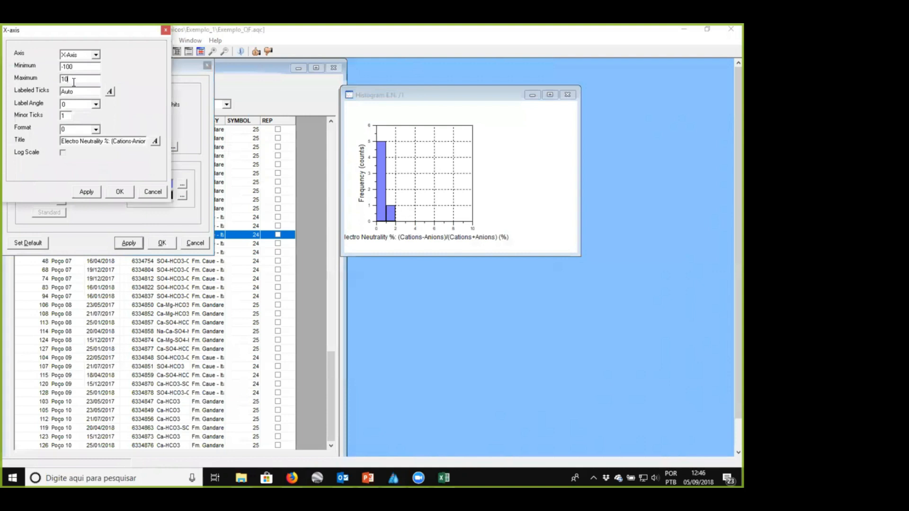
left_click(86, 191)
left_click(121, 191)
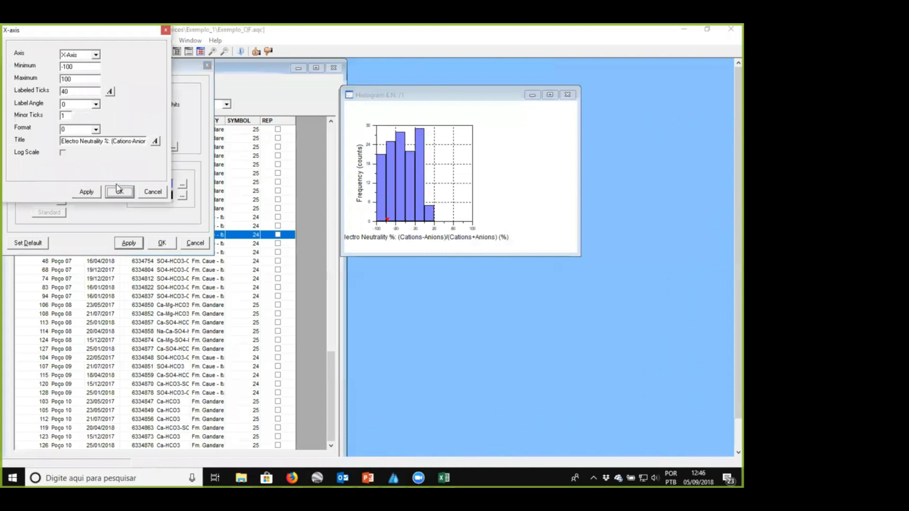
- Increase the histogram's number of classes, accept the plot options, and enlarge the histogram window
left_click(40, 137)
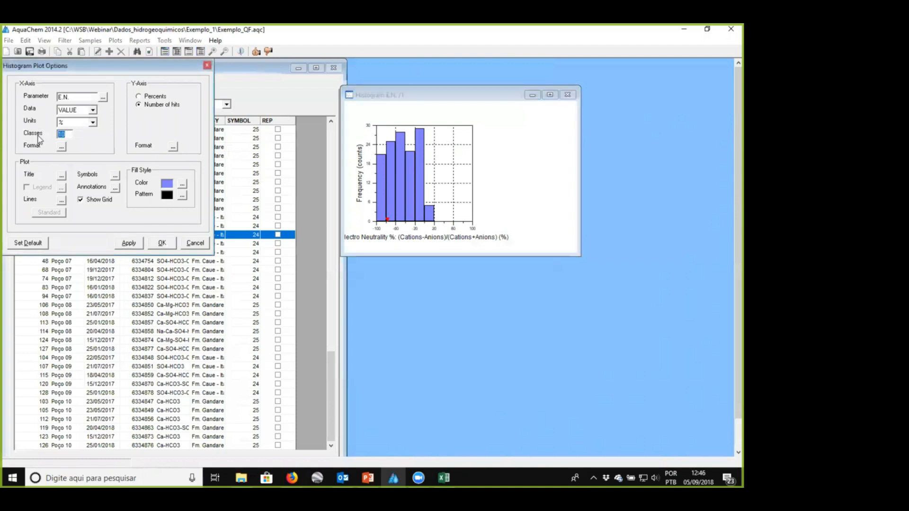
left_click(129, 243)
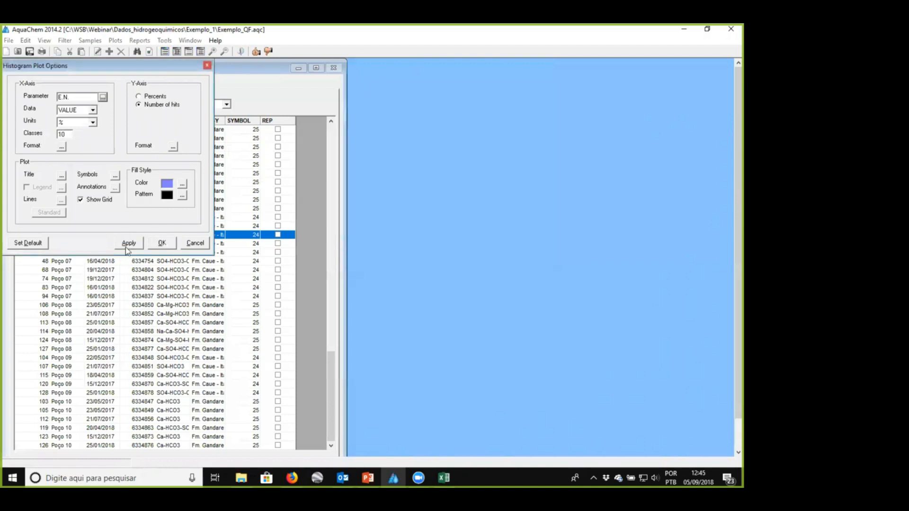
left_click(127, 251)
left_click(162, 243)
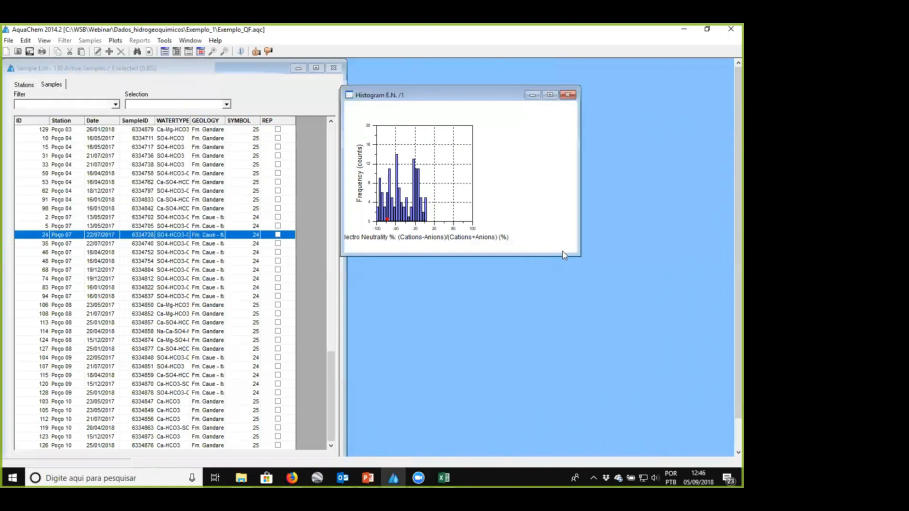
left_click_drag(579, 258, 659, 325)
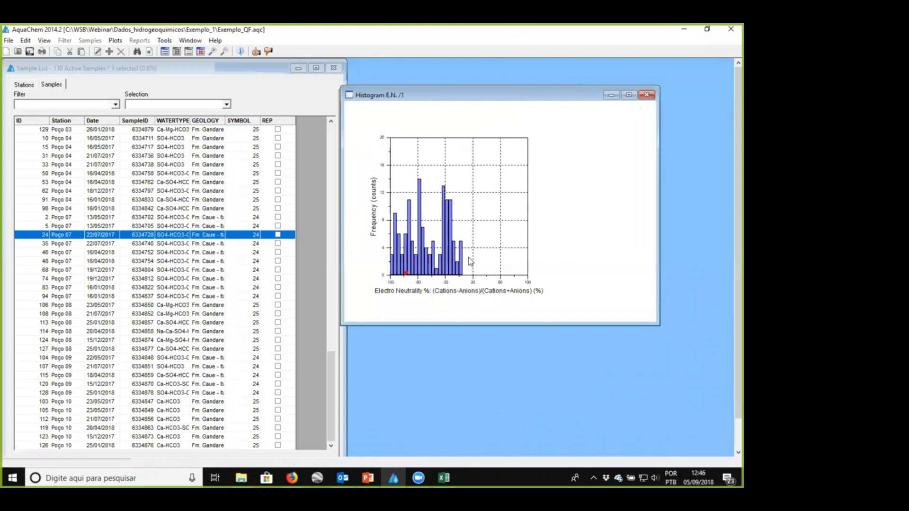
- Switch to PowerPoint, review the two ionic balance slides on error causes and acceptable differences, and return to AquaChem
left_click(368, 478)
scroll(76, 208, "up", 6)
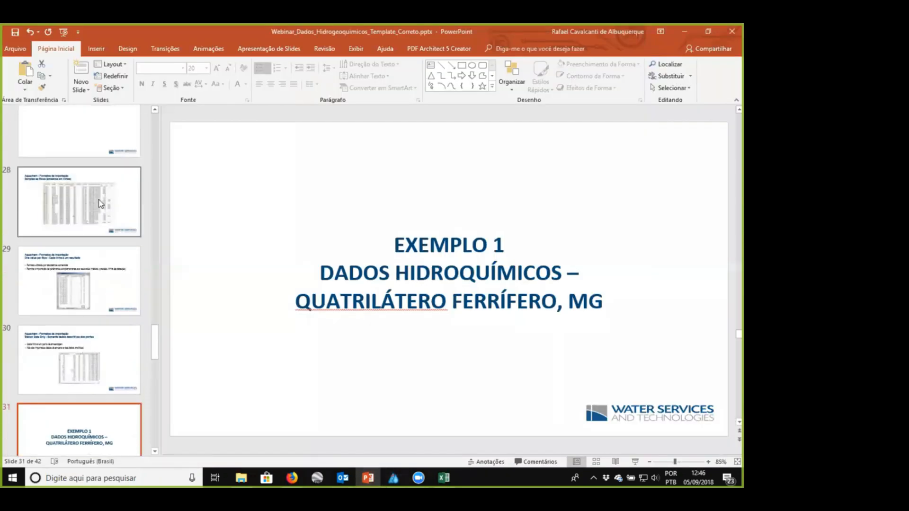
left_click(71, 209)
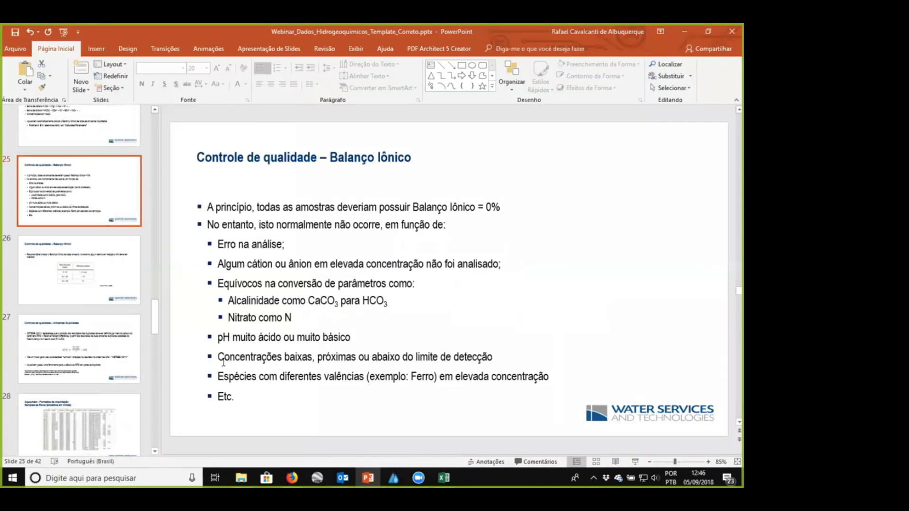
left_click_drag(219, 357, 495, 358)
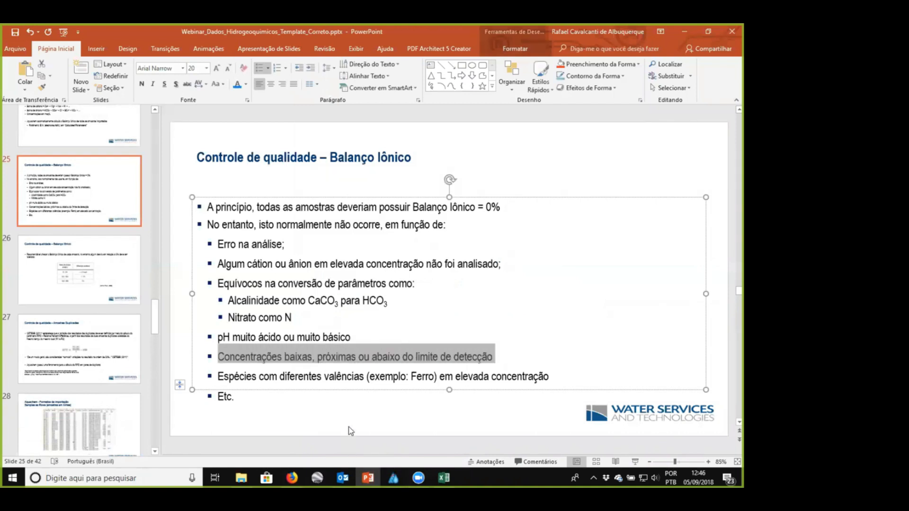
left_click(48, 272)
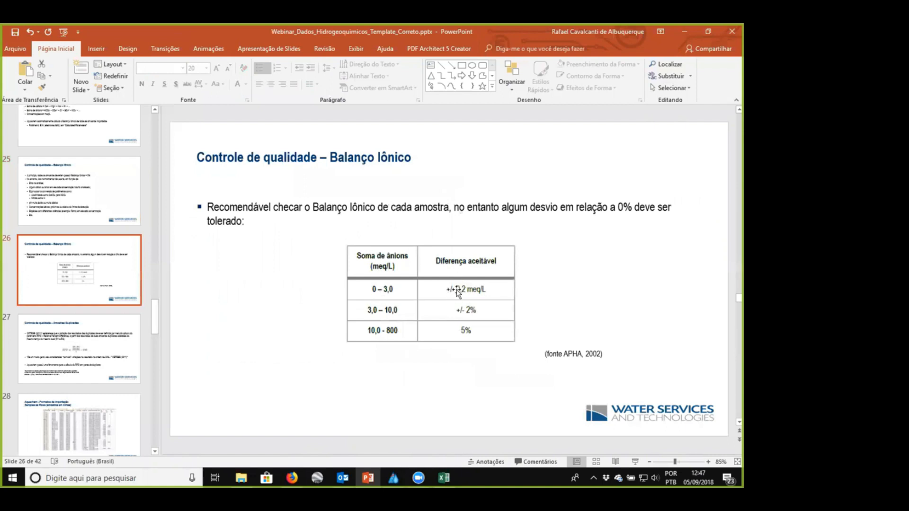
left_click(683, 31)
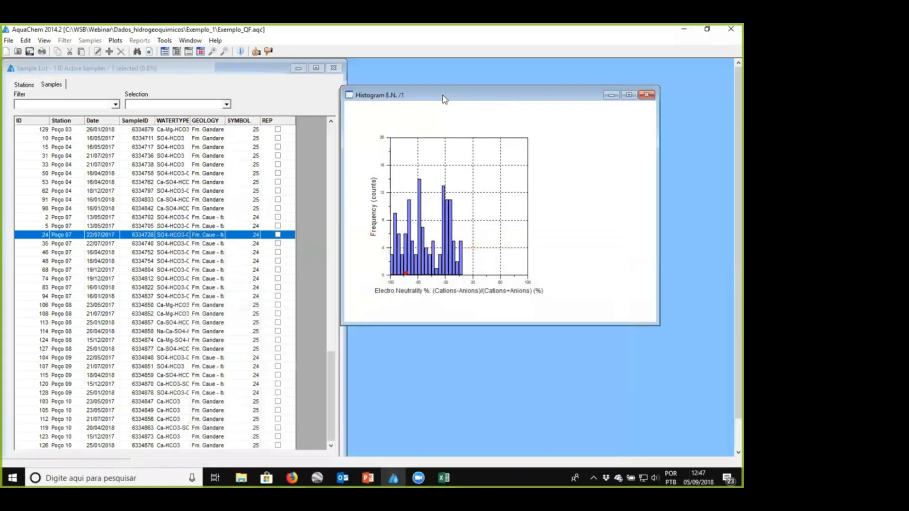
- Move the histogram window aside and start a new scatter plot
left_click_drag(442, 95, 508, 76)
left_click(115, 40)
mouse_move(121, 53)
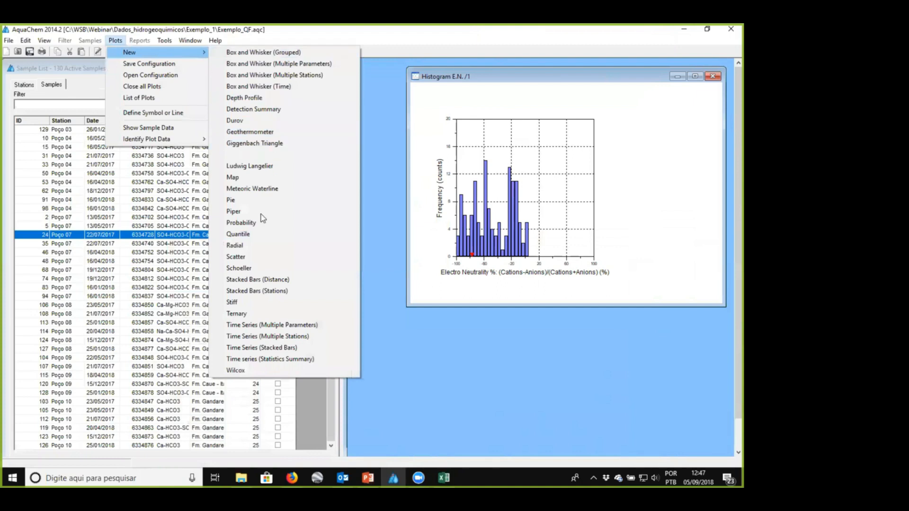
left_click(260, 260)
left_click_drag(105, 67, 176, 114)
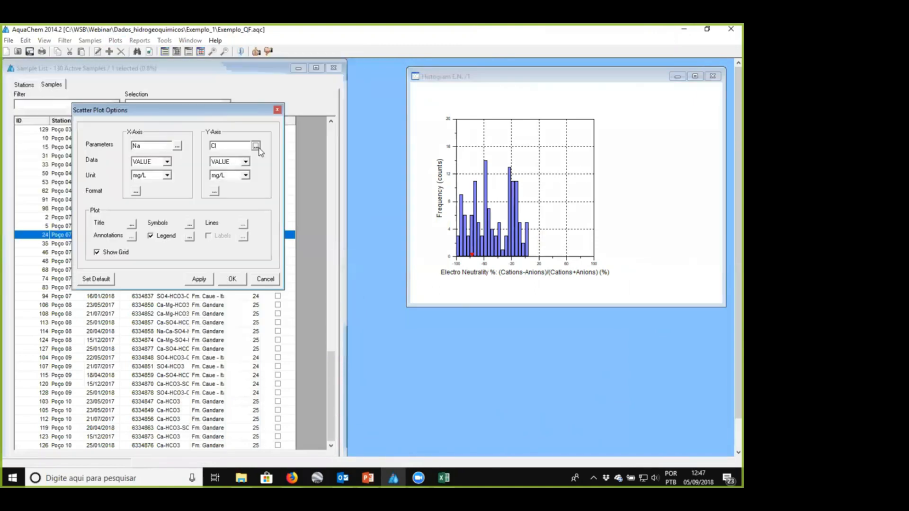
- Set the scatter plot's Y-axis parameter to Sum of Anions from the Calculated Values category
left_click(256, 148)
left_click(148, 49)
left_click(113, 73)
left_click(93, 50)
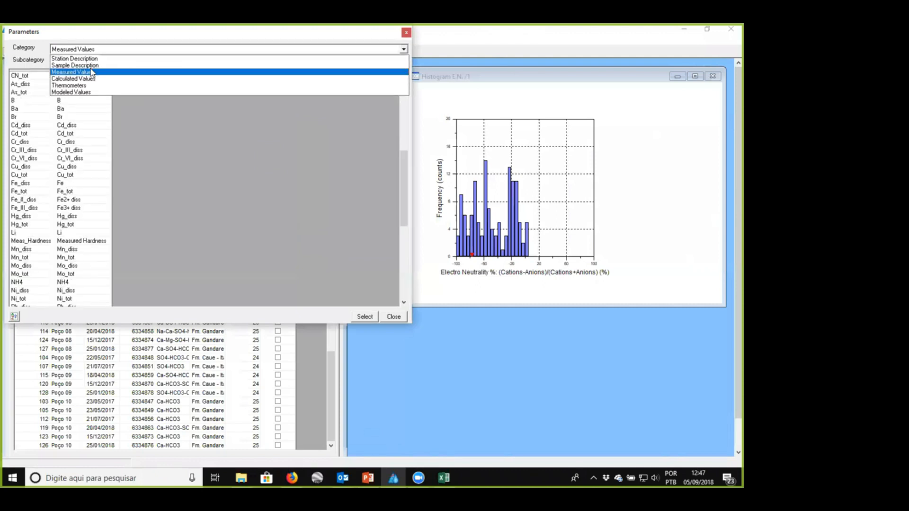
left_click(90, 80)
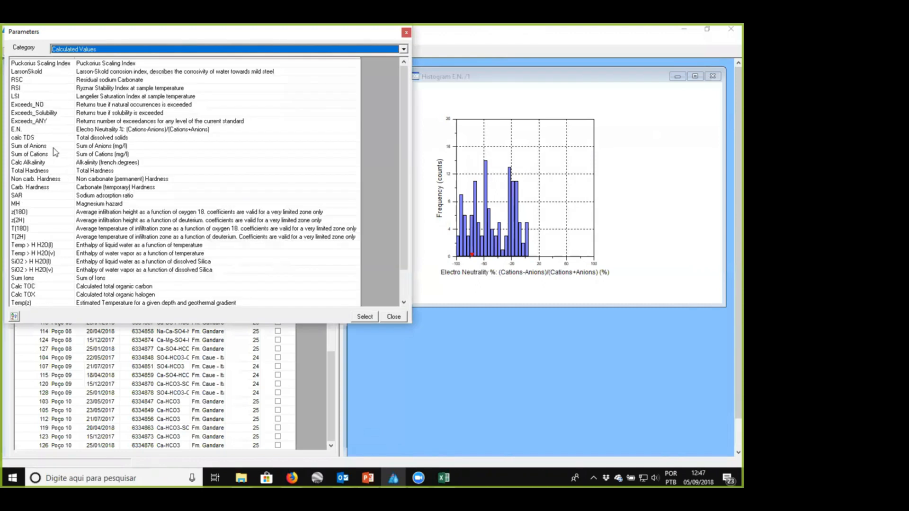
left_click(55, 147)
left_click(393, 317)
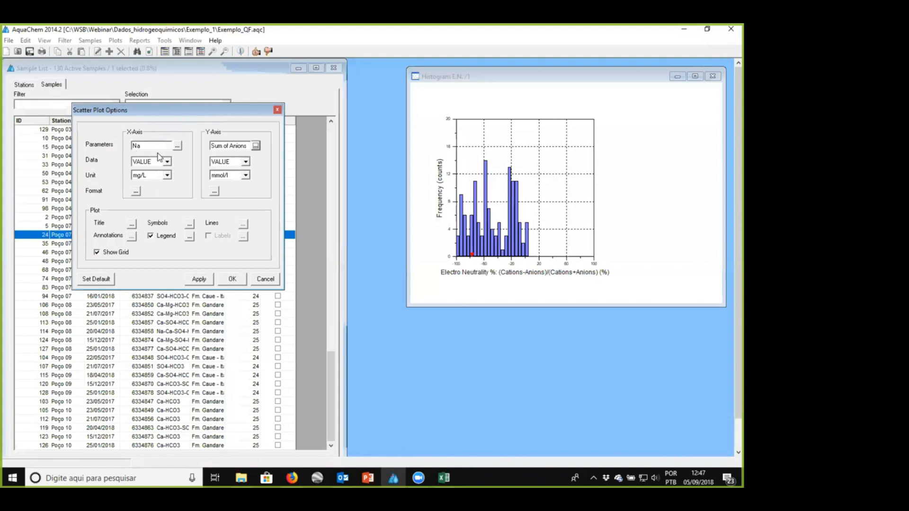
- Set the scatter plot's X-axis parameter to Sum of Cations from the Calculated Values category
left_click(180, 147)
left_click(93, 49)
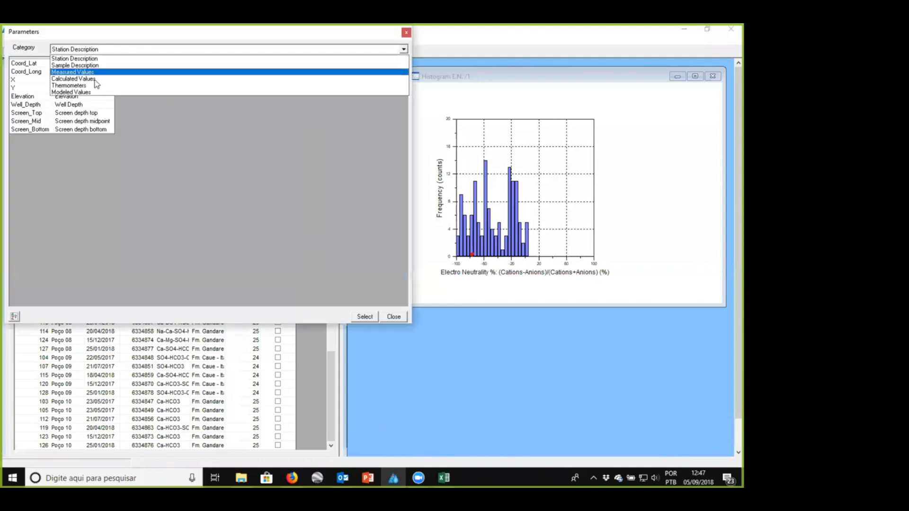
left_click(90, 80)
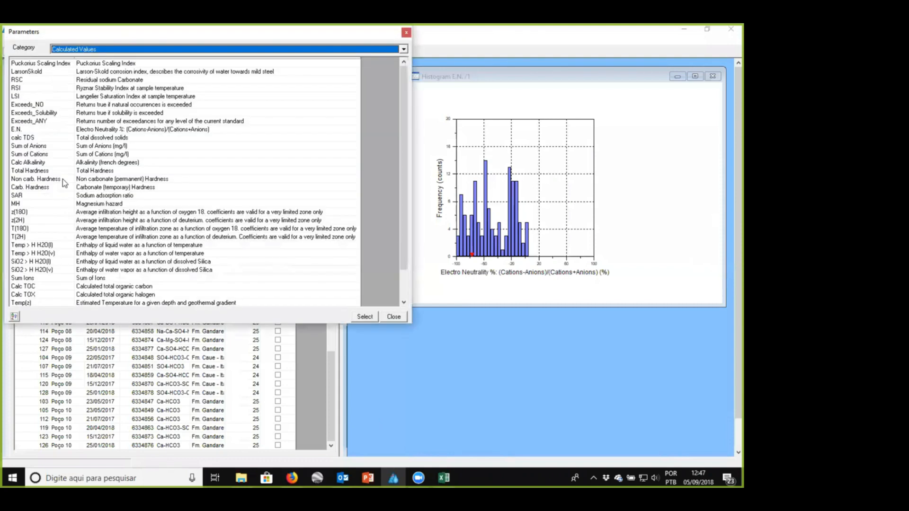
scroll(61, 166, "down", 2)
scroll(61, 165, "up", 2)
left_click(52, 154)
left_click(364, 316)
- Set the units of both scatter plot axes to meq/l
left_click(166, 175)
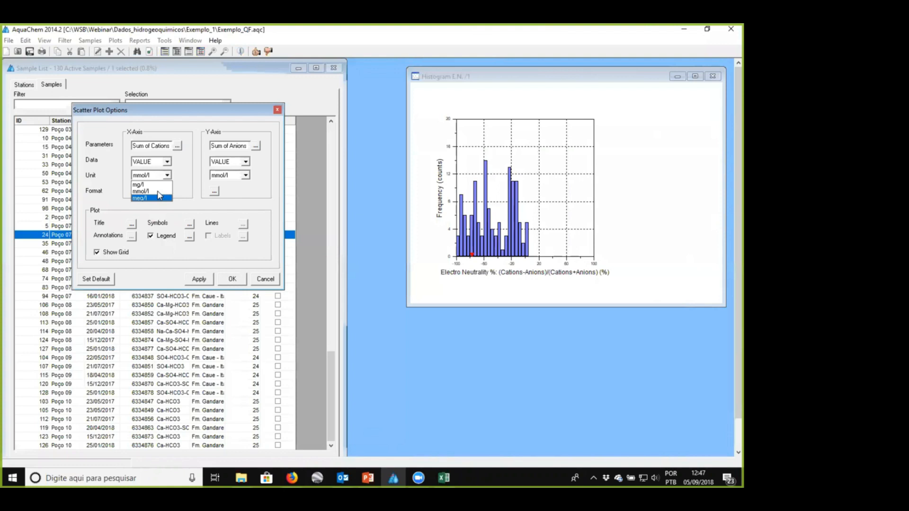
left_click(152, 199)
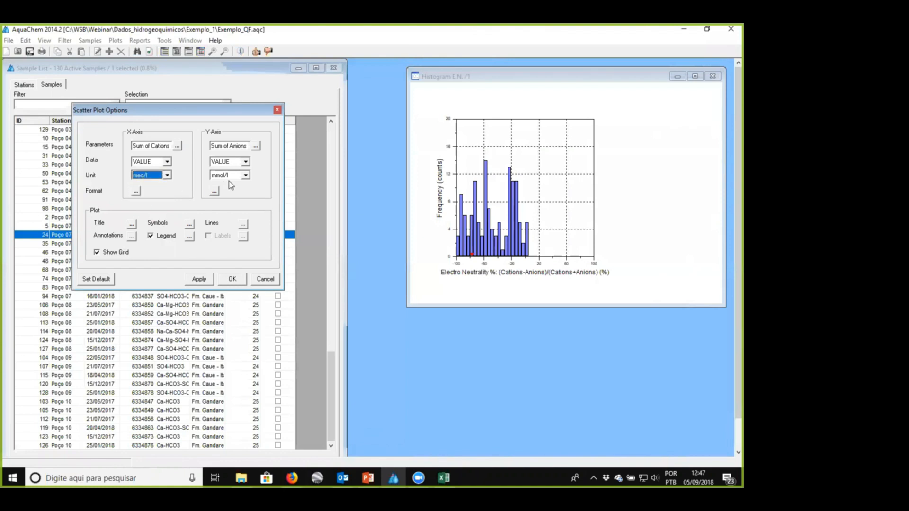
left_click(245, 176)
left_click(231, 199)
- Format the X-axis with minimum 0, maximum 1, labeled ticks every 0.2 and the title Sum of Cations (meq/l)
left_click(136, 193)
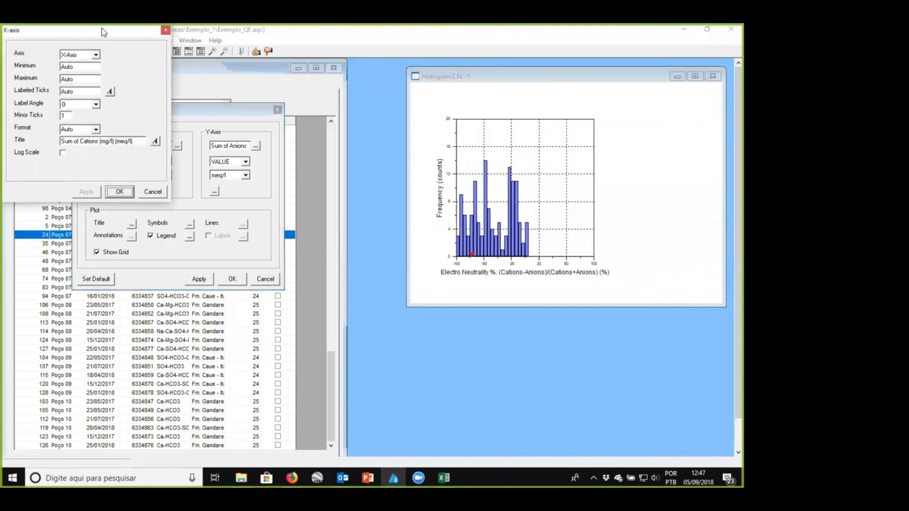
left_click_drag(102, 29, 209, 135)
double_click(179, 174)
type("0")
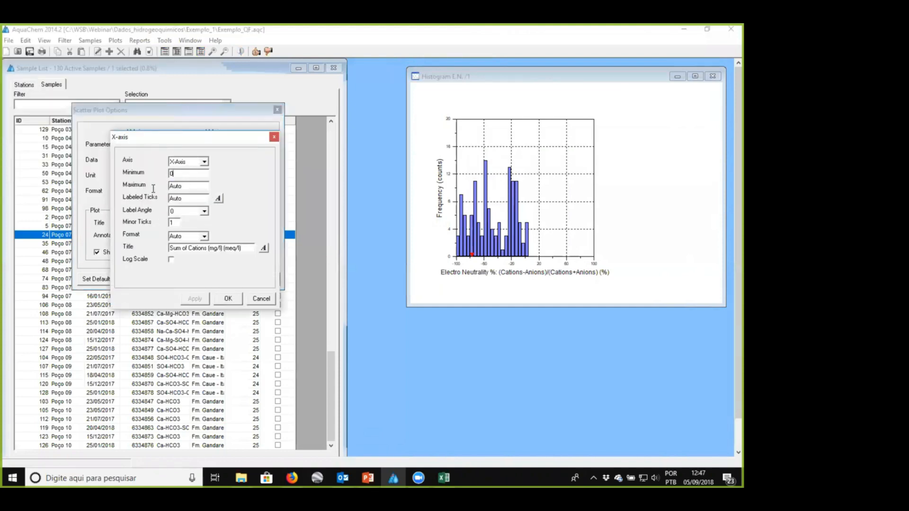
type("0,2")
left_click_drag(208, 249, 221, 249)
key("Delete")
left_click(227, 298)
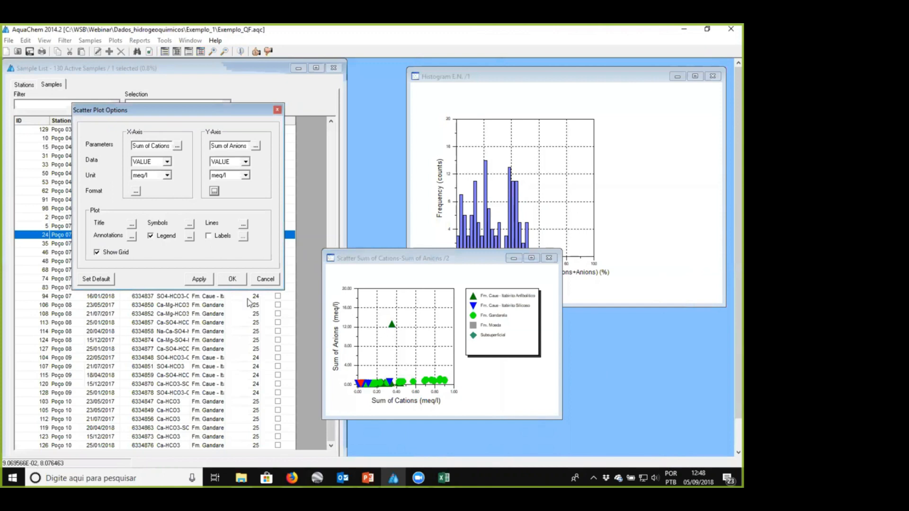
- Check the X-axis format, set the Y-axis maximum to 1 with labeled ticks every 0.2, and accept the axis settings
left_click(136, 191)
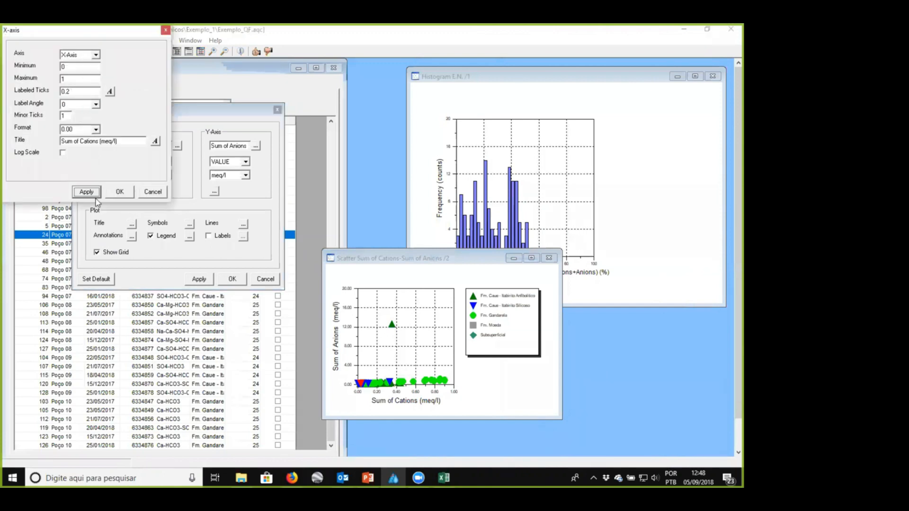
left_click(119, 192)
left_click(214, 191)
left_click_drag(76, 78, 47, 78)
type("1")
key("Tab")
type("0.2")
left_click(95, 194)
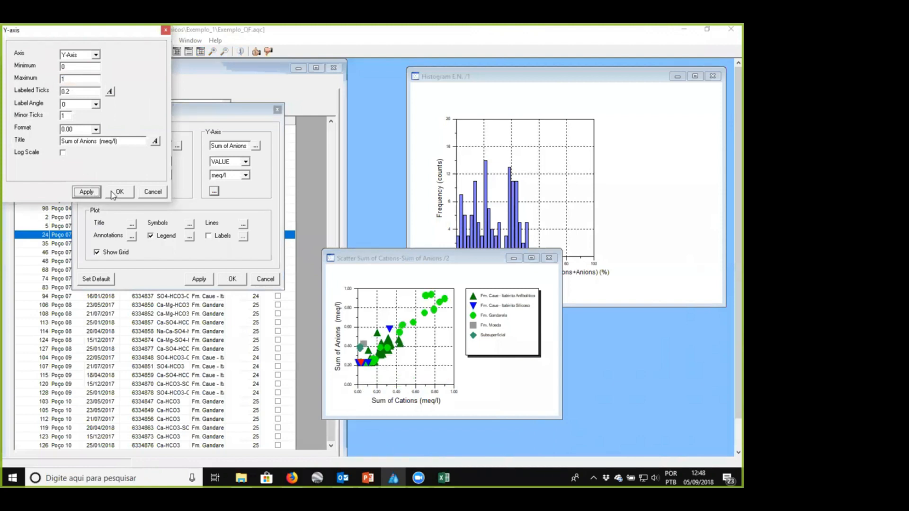
left_click(117, 193)
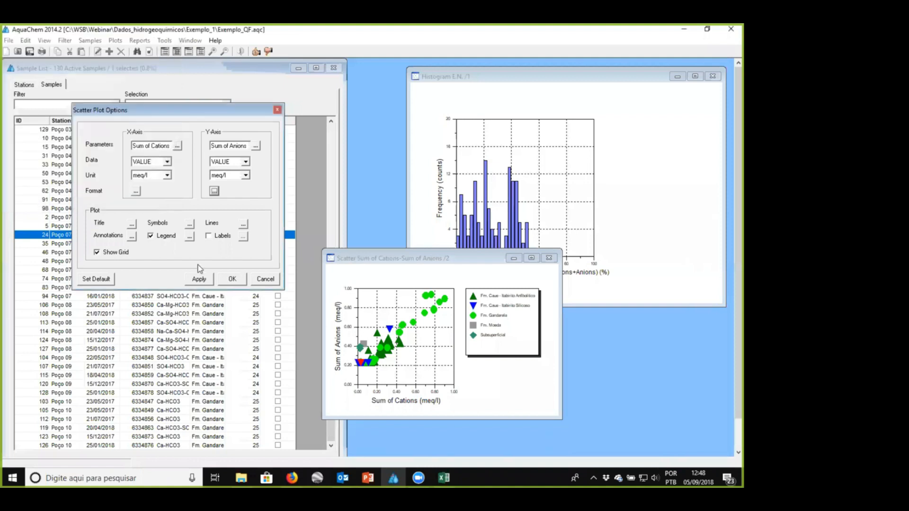
- Reposition and enlarge the scatter plot window, and consult the acceptable differences table in PowerPoint before returning to AquaChem
left_click(409, 262)
left_click_drag(407, 260, 265, 184)
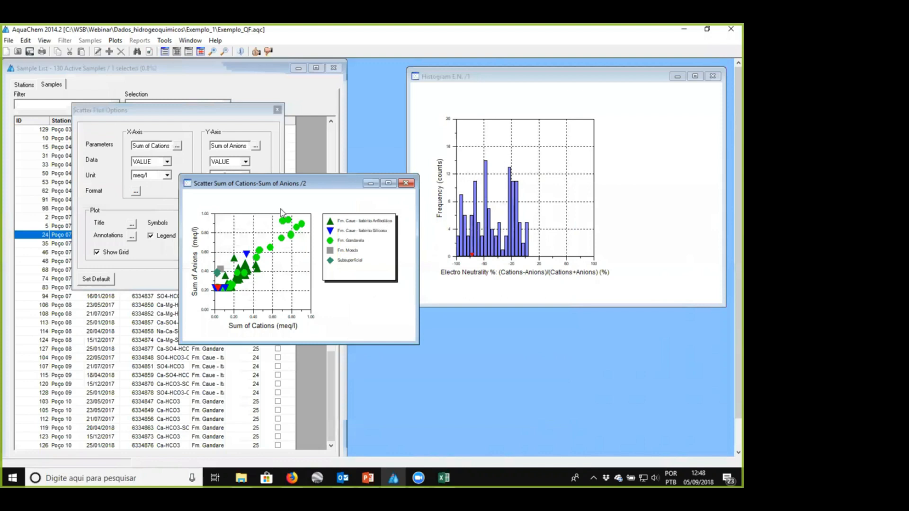
left_click_drag(294, 185, 373, 137)
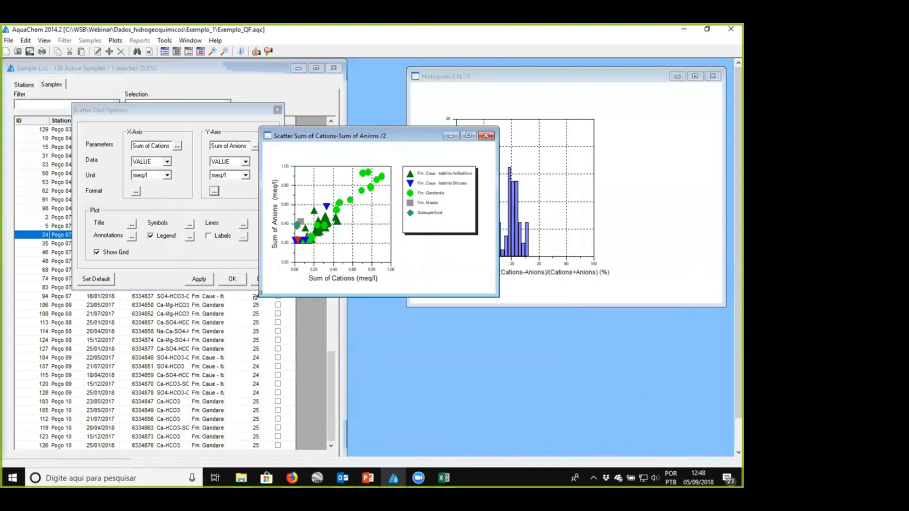
left_click_drag(260, 295, 211, 406)
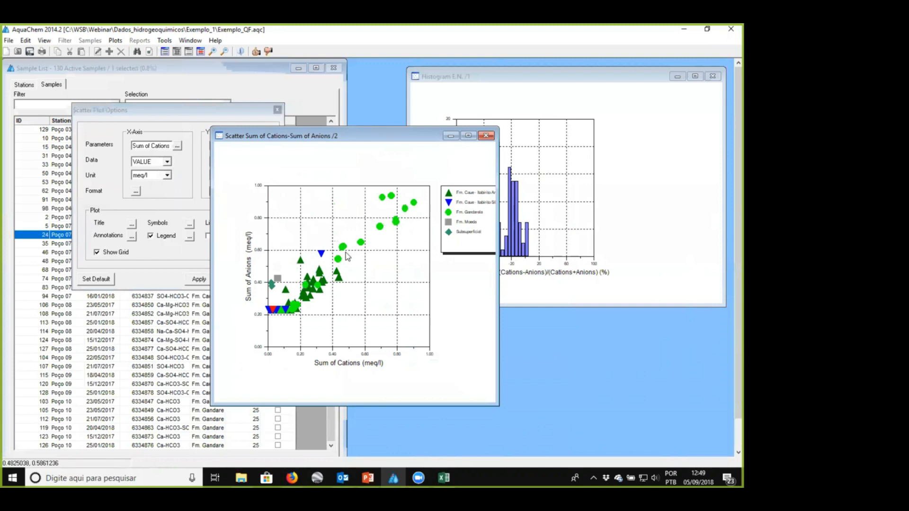
left_click(368, 478)
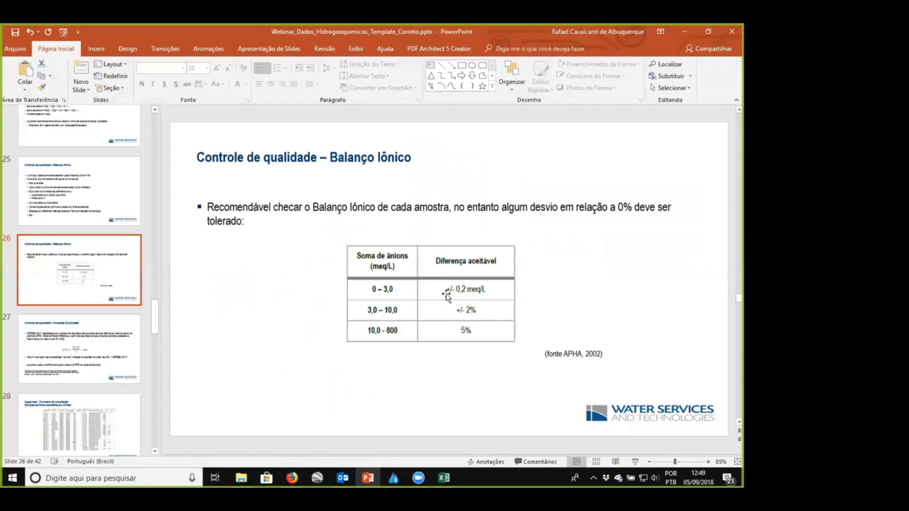
left_click(680, 31)
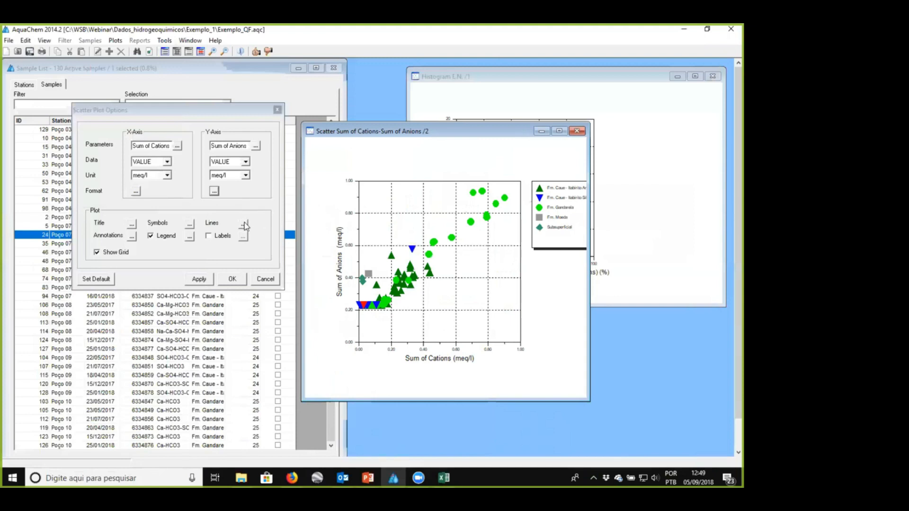
- Add a Y = aX + b reference line with slope 1 and intercept 0 to the scatter plot and apply it
left_click(243, 223)
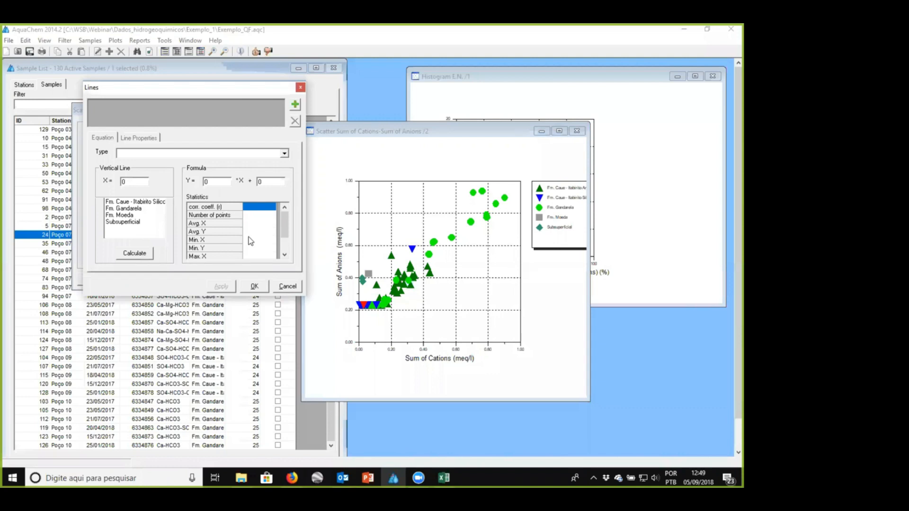
left_click(294, 104)
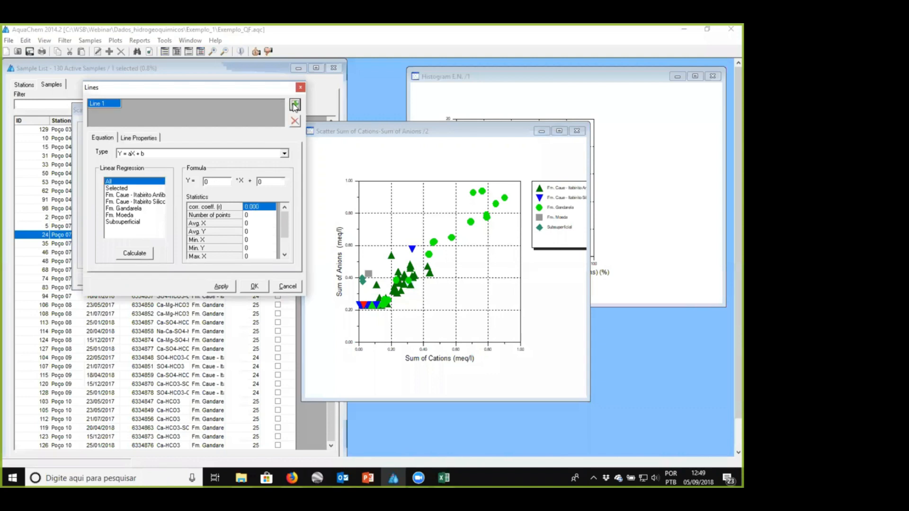
type("1")
left_click(225, 288)
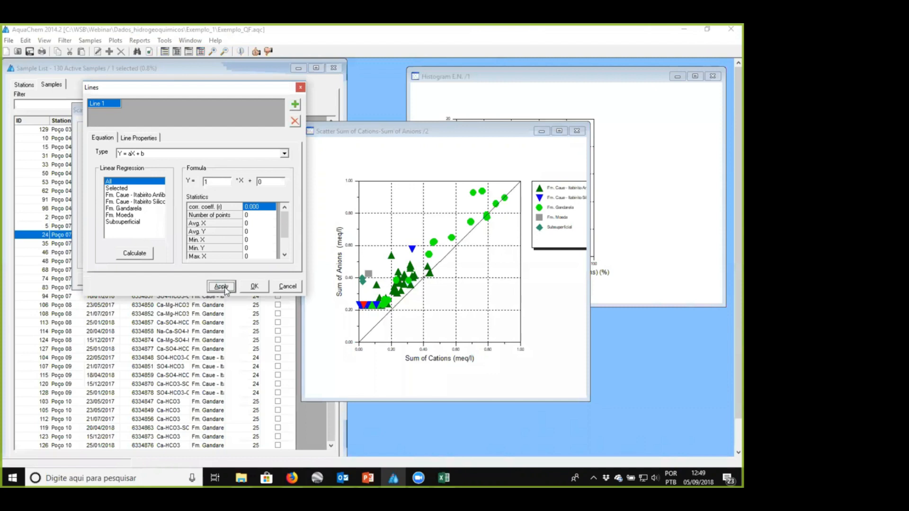
- Set the first line's intercept to 0.2, add a second line with slope 1 and intercept -0.2, and accept the plot options
left_click(257, 182)
left_click(223, 286)
key("Delete")
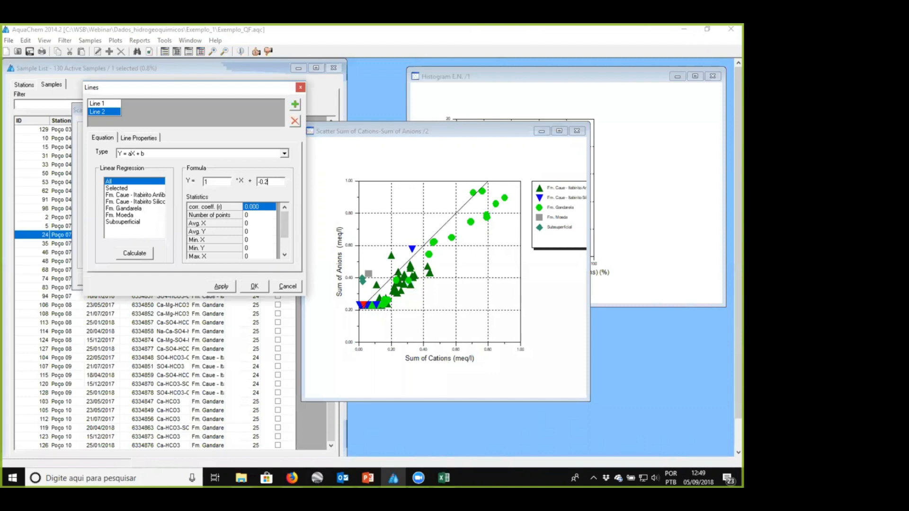
left_click(254, 286)
left_click(236, 279)
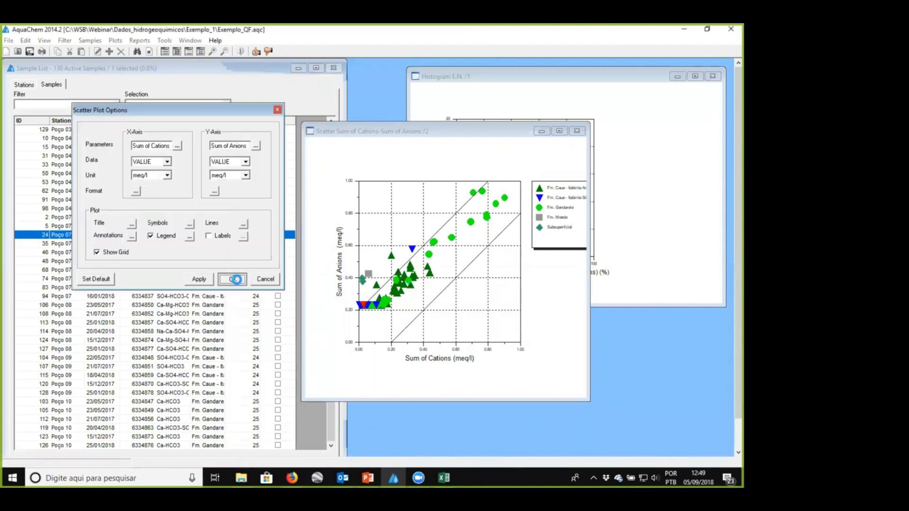
- Identify outlying points on the scatter plot and inspect the sample details of the Nascente F point above the upper line
left_click_drag(438, 137, 469, 114)
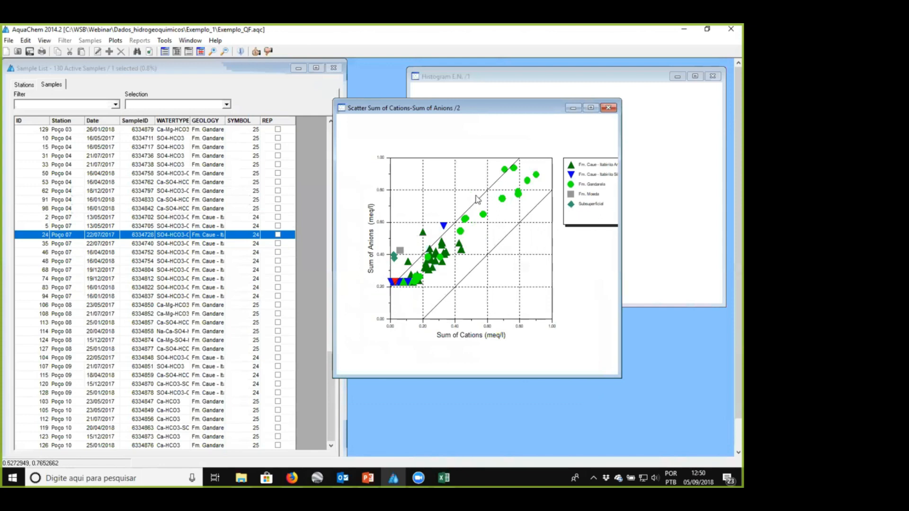
left_click(423, 235)
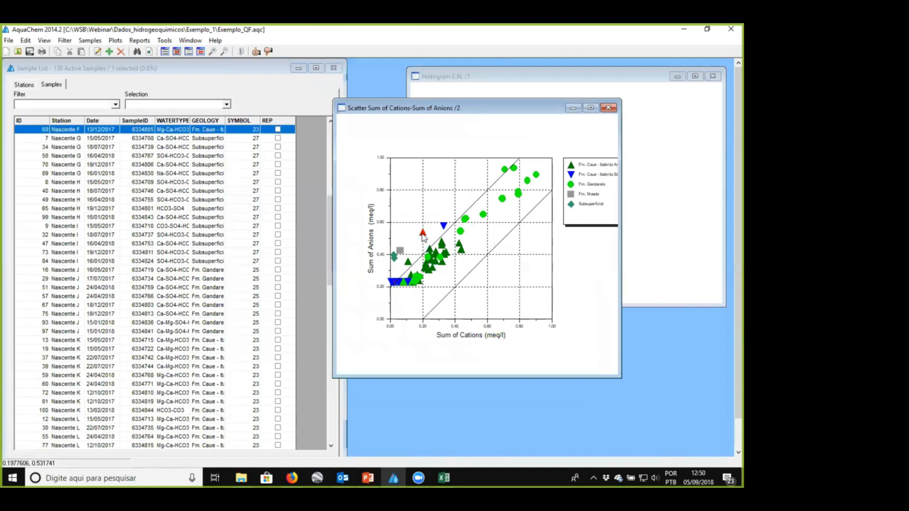
left_click(444, 225)
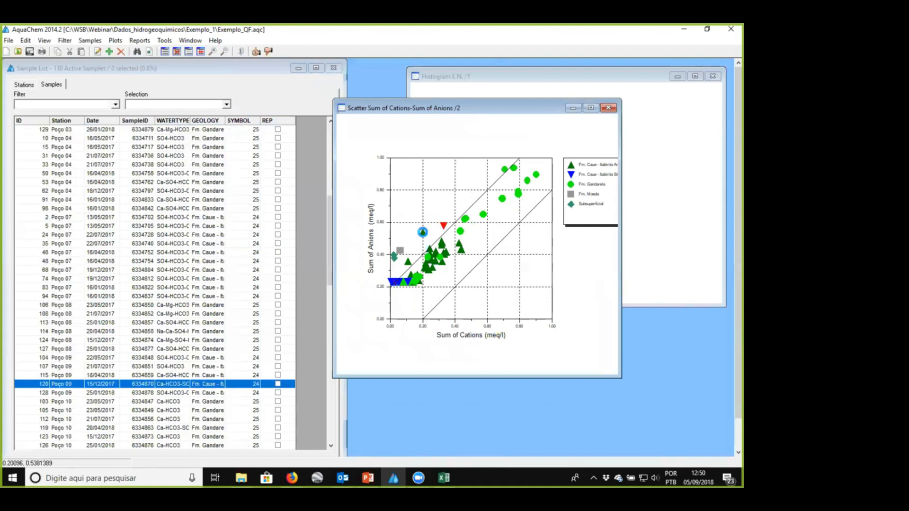
left_click(423, 232)
double_click(101, 130)
scroll(96, 143, "down", 3)
scroll(95, 143, "up", 3)
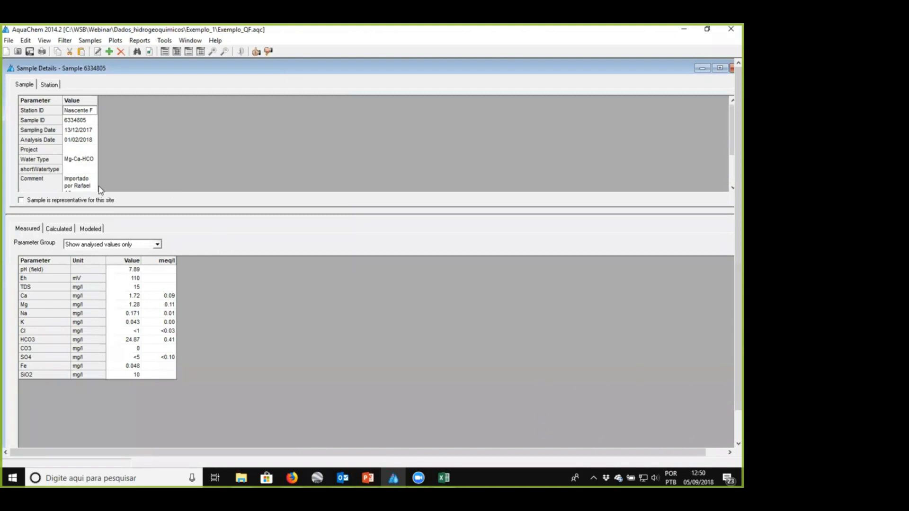
double_click(583, 68)
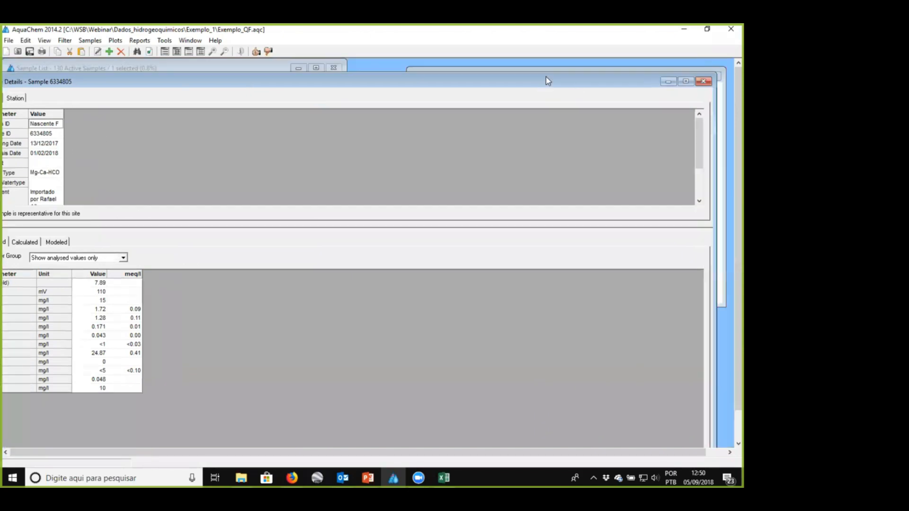
left_click(703, 83)
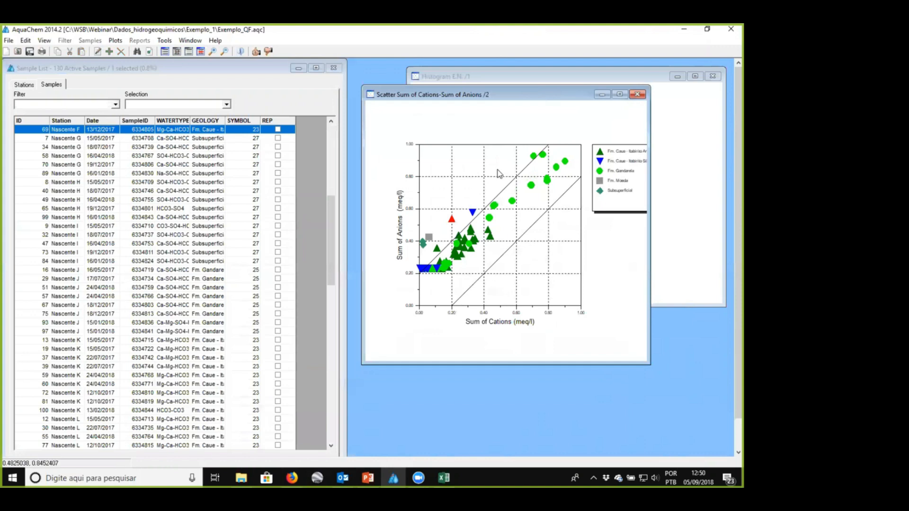
- Add the remaining points on or above the upper tolerance line to the selection in the scatter plot
left_click(533, 157)
left_click(472, 212)
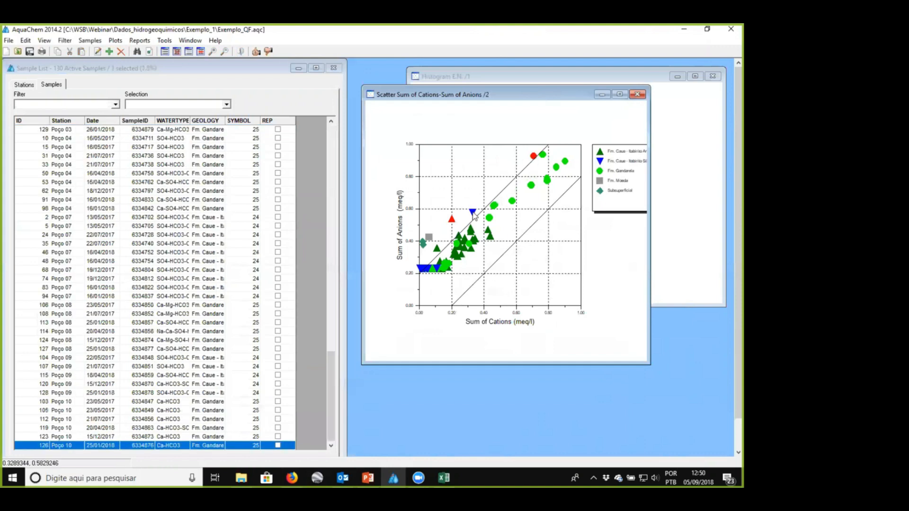
left_click(434, 237)
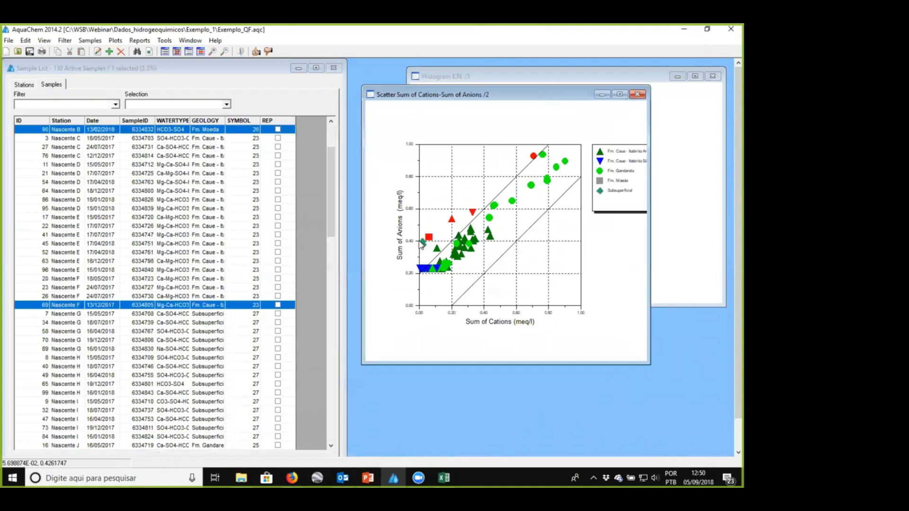
left_click(422, 246)
left_click(436, 248)
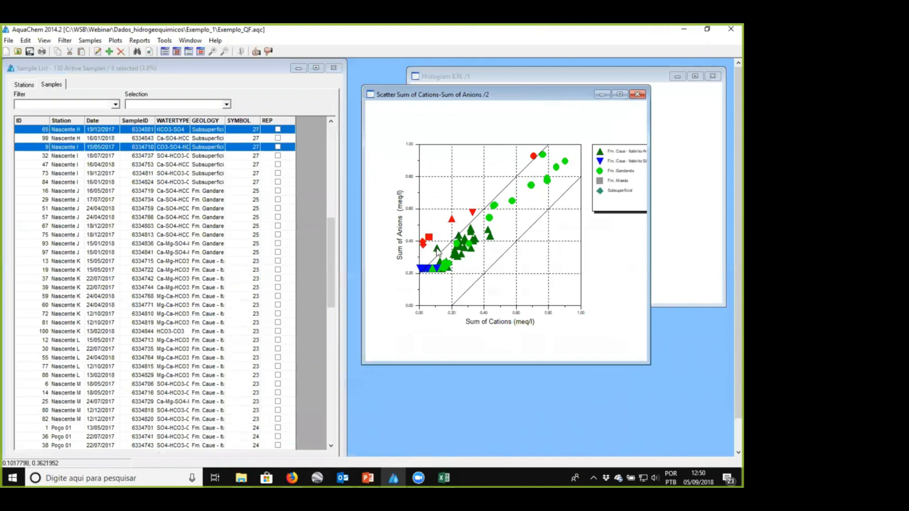
left_click(421, 270)
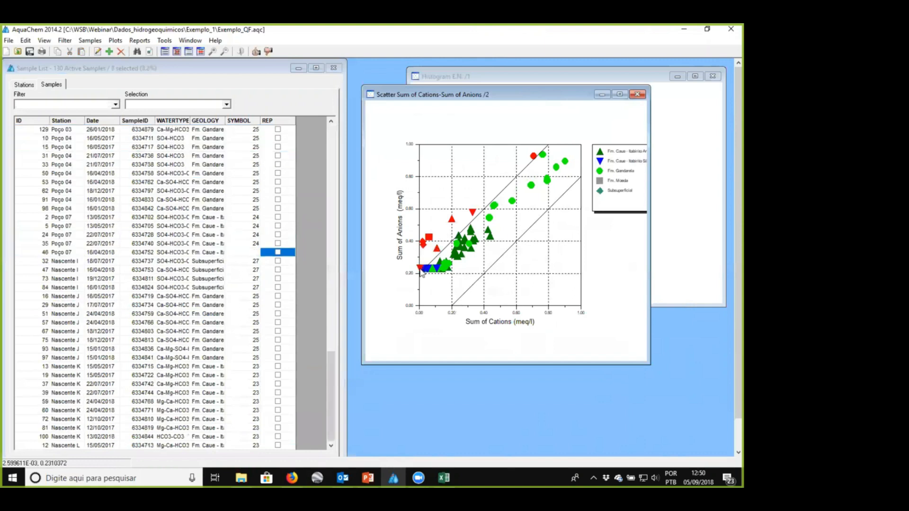
left_click(427, 270)
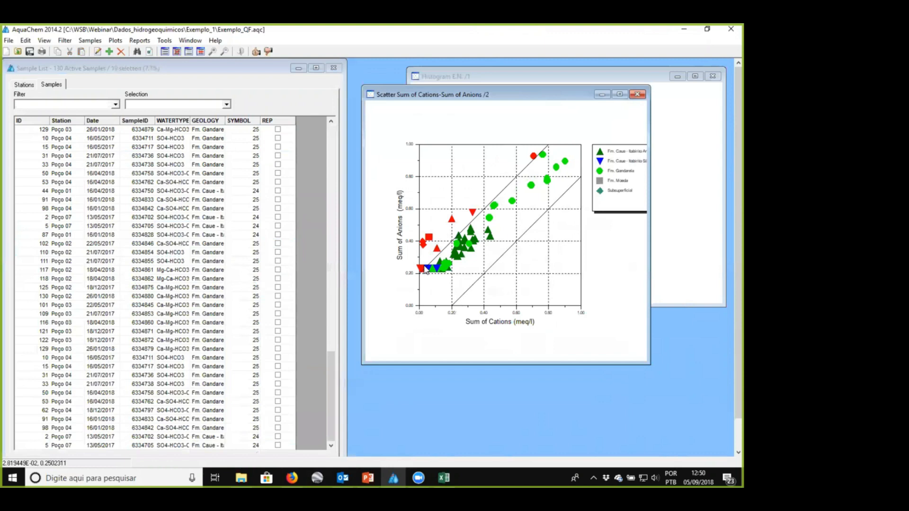
left_click(421, 263)
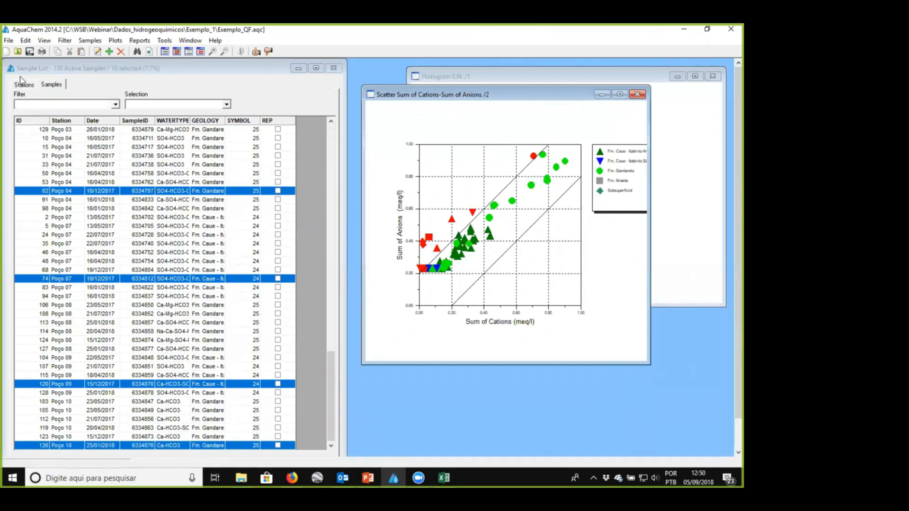
- Filter the sample list to show only the selected samples
left_click(25, 42)
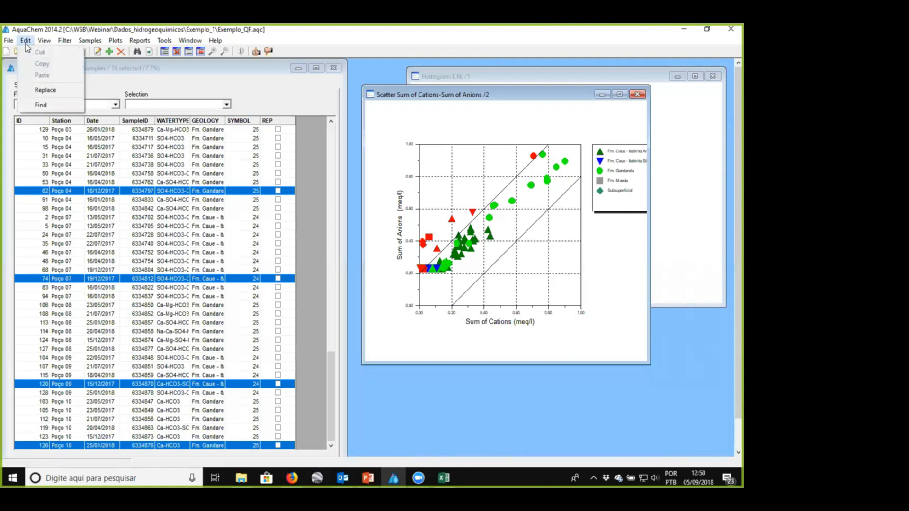
left_click(63, 94)
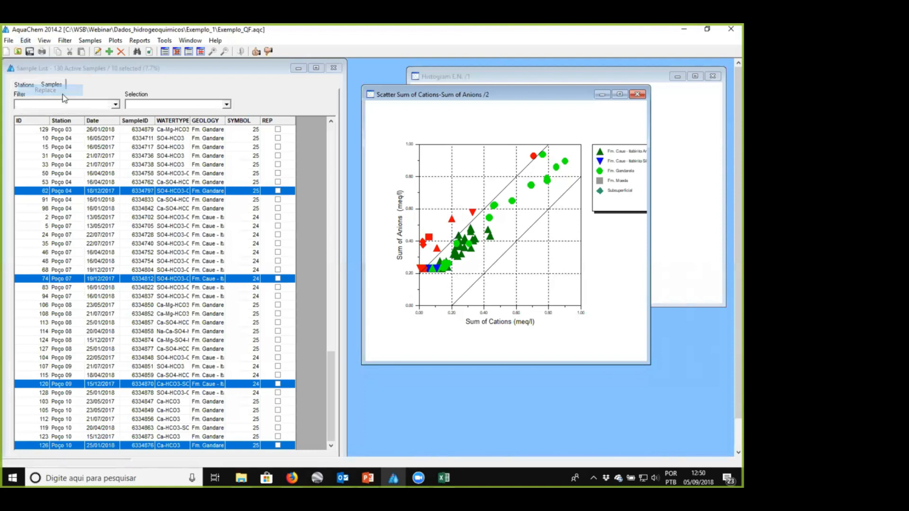
left_click(64, 104)
left_click(67, 130)
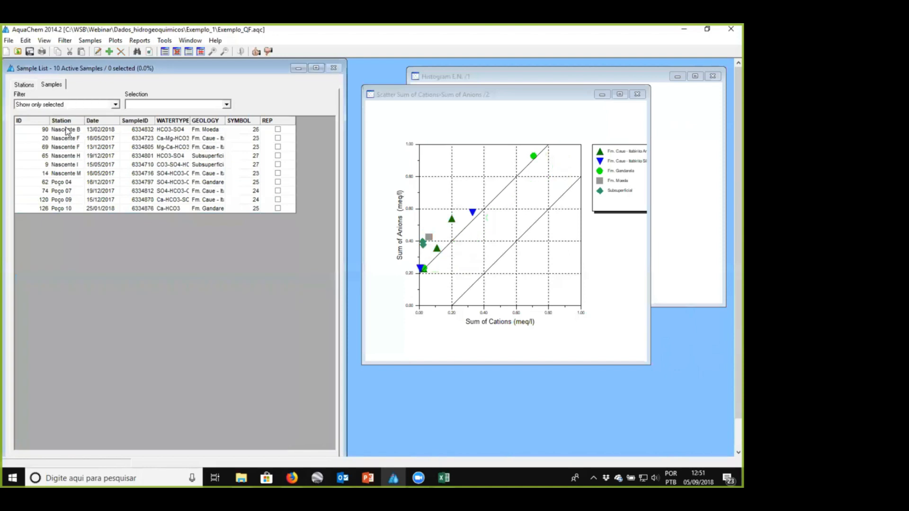
- Replace the Quality_control value of all active samples with BI, under the Sample Description type
left_click(26, 41)
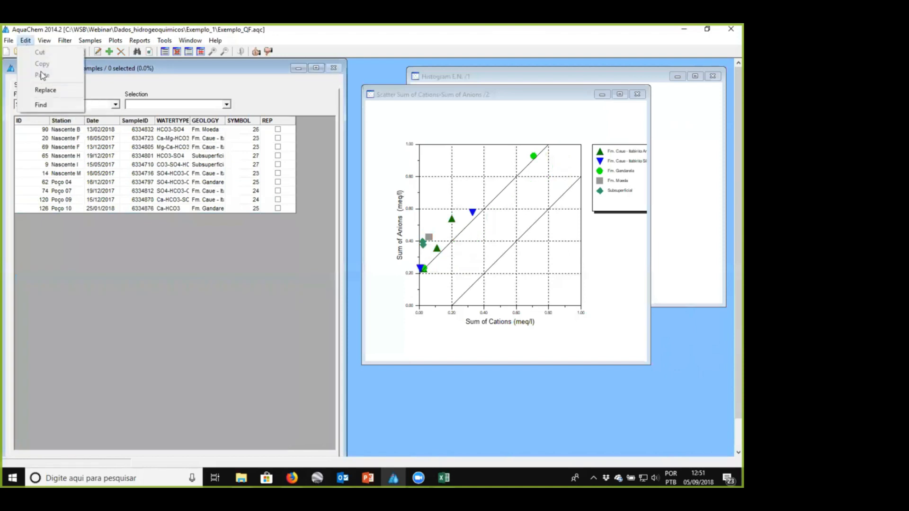
left_click(49, 95)
left_click(178, 180)
left_click(178, 182)
left_click(177, 167)
left_click(160, 184)
left_click(160, 182)
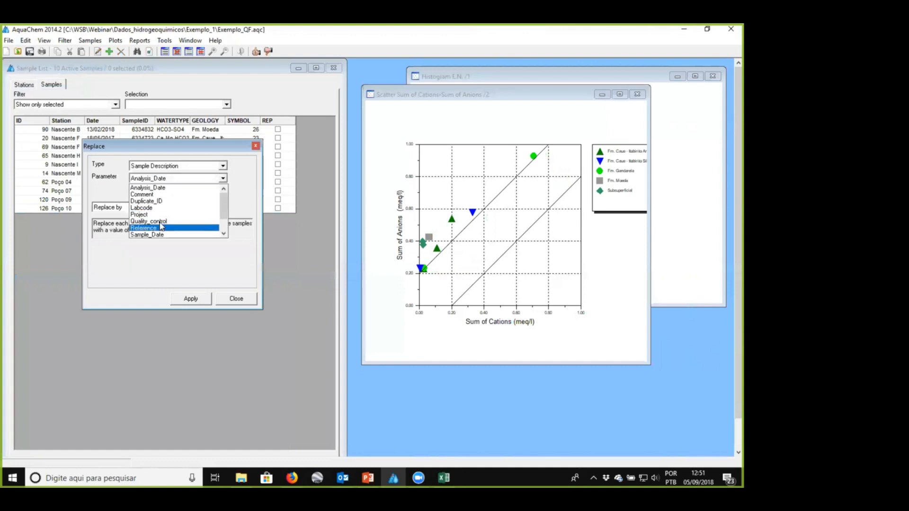
left_click(160, 221)
left_click(181, 207)
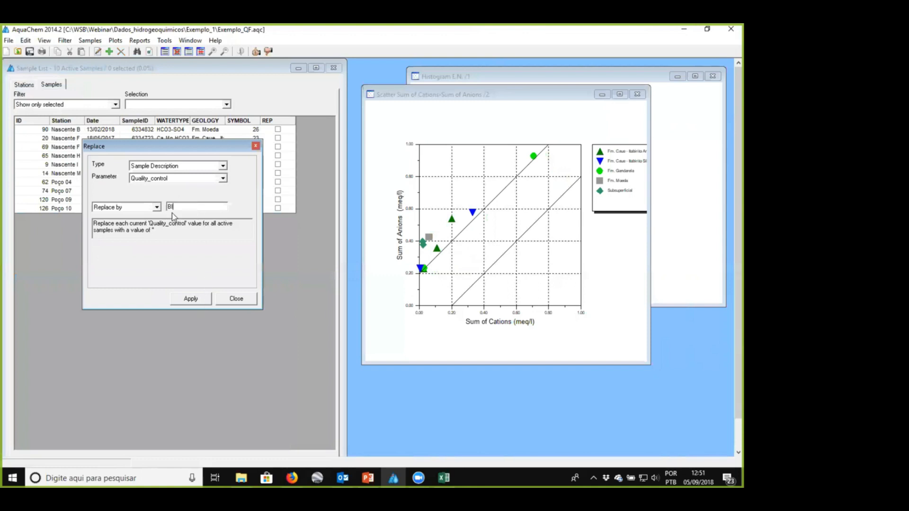
left_click(191, 298)
left_click(406, 287)
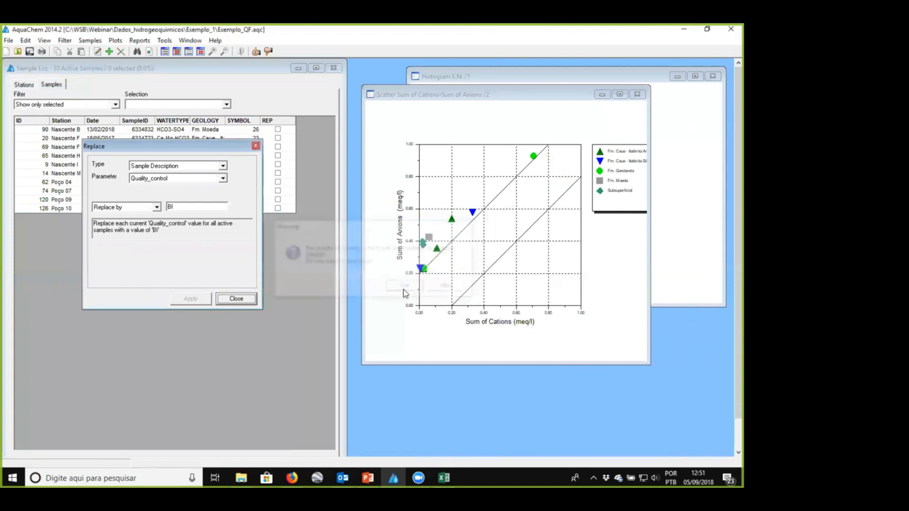
left_click(237, 299)
- Check the Quality control entry in the Nascente B sample details and close the window
double_click(74, 130)
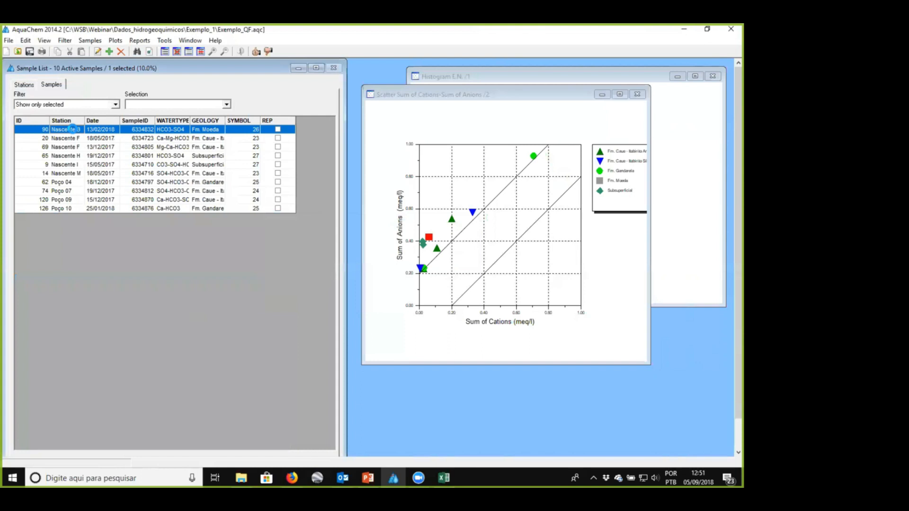
scroll(123, 155, "down", 2)
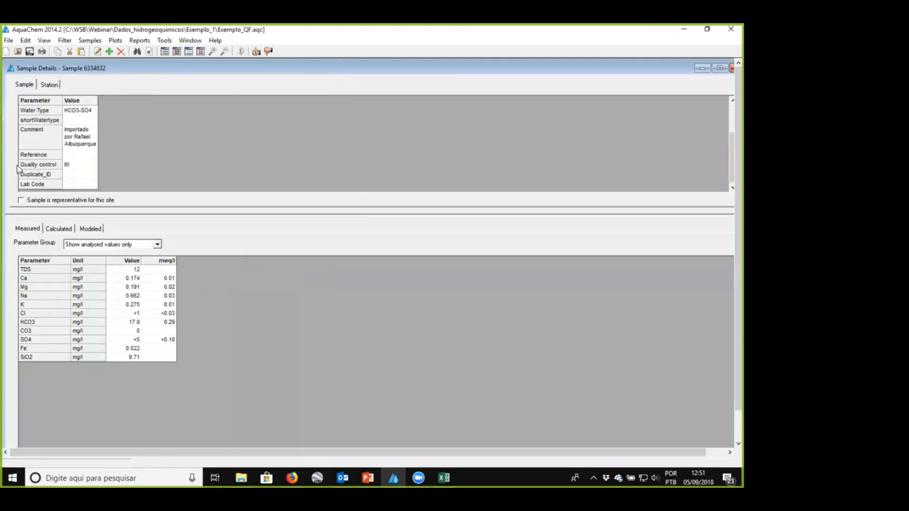
double_click(608, 71)
left_click(655, 84)
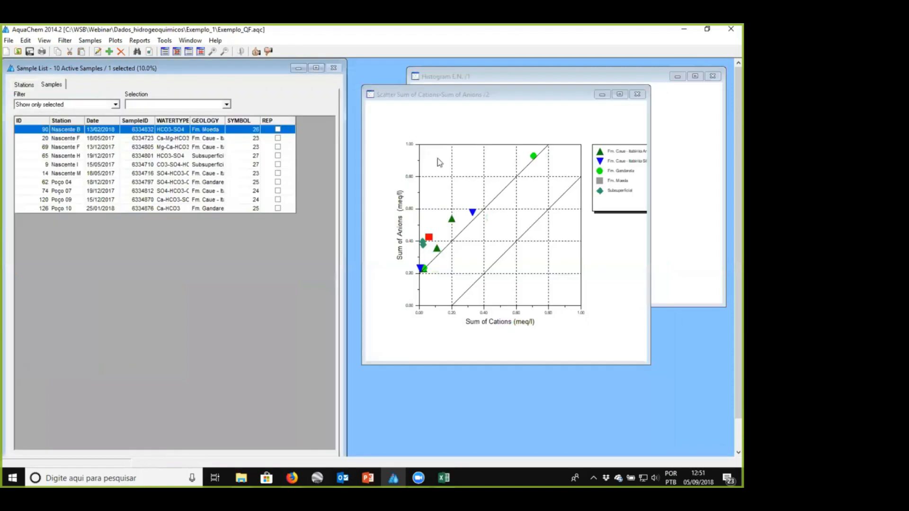
- Set the sample list filter back to Show all
left_click(95, 105)
scroll(77, 142, "up", 2)
left_click(47, 121)
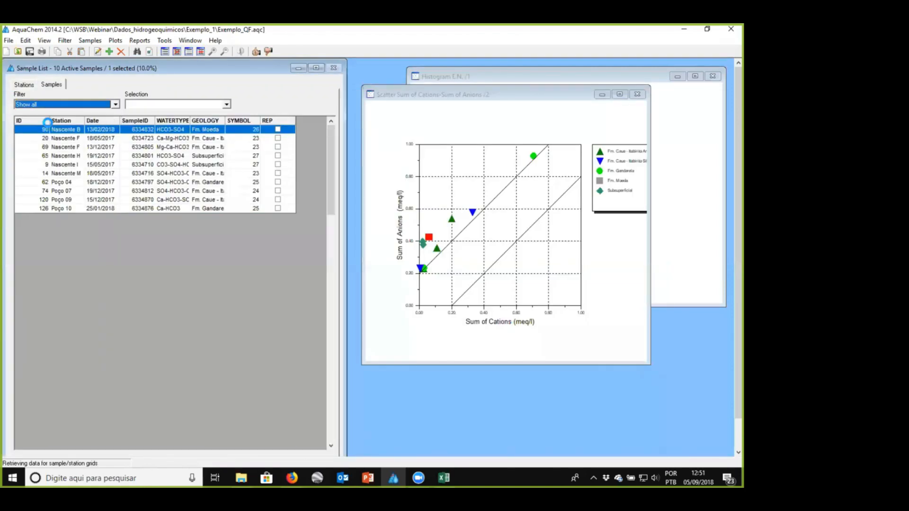
left_click_drag(97, 156, 98, 261)
left_click(115, 105)
scroll(66, 123, "up", 2)
left_click(42, 121)
left_click(79, 105)
scroll(66, 129, "up", 2)
left_click(66, 121)
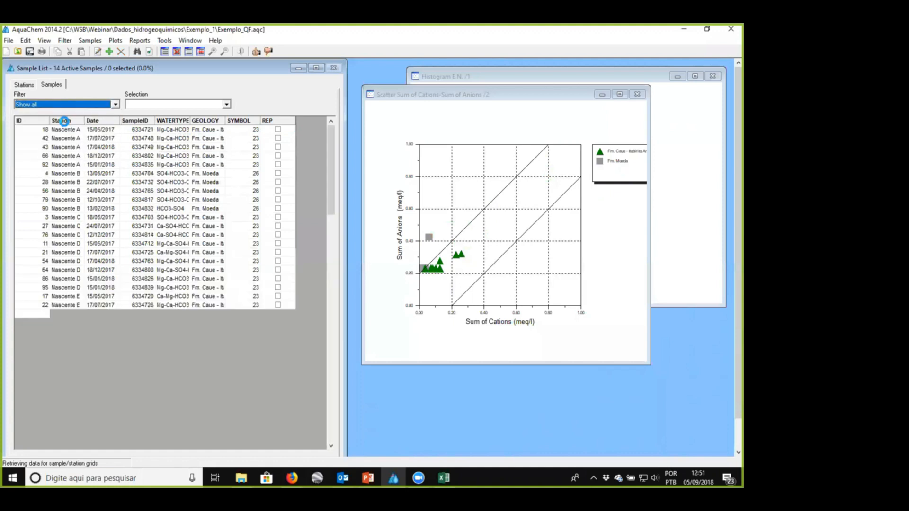
- Create a new scatter plot with Ca on the X-axis and HCO3 on the Y-axis, both in mg/L
left_click(115, 40)
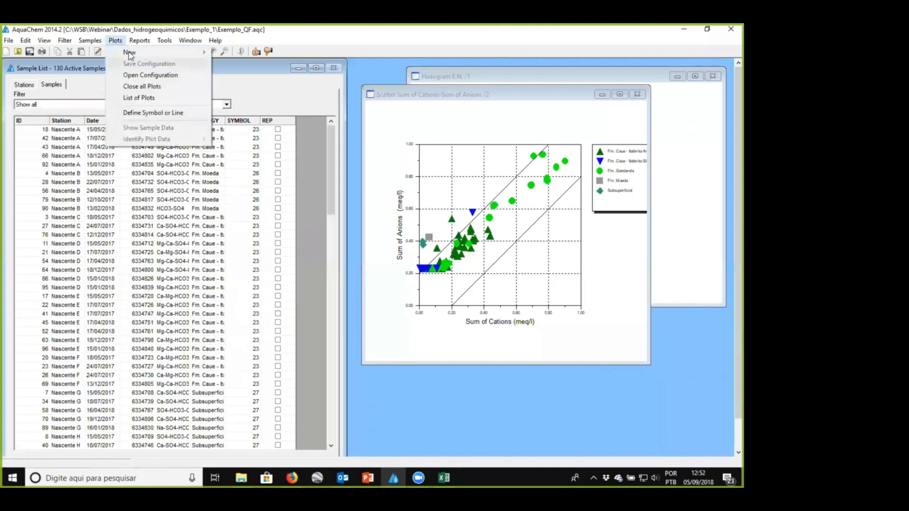
mouse_move(142, 52)
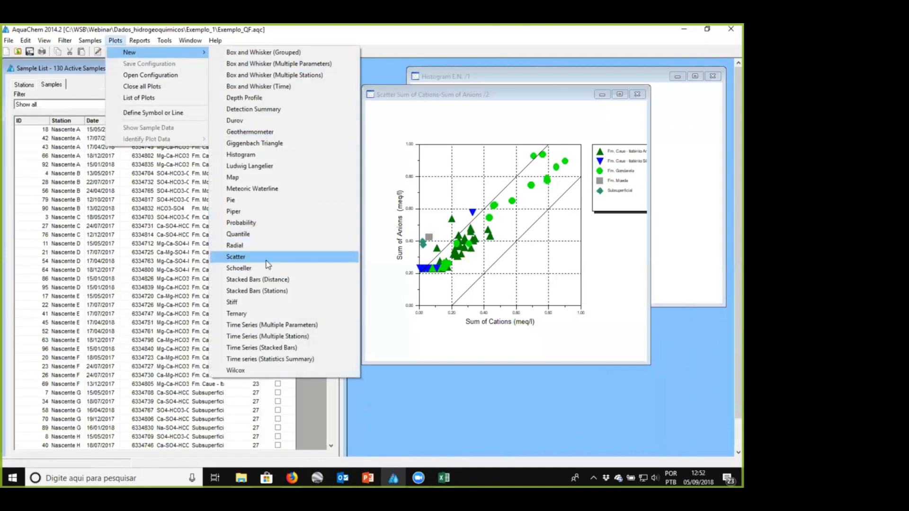
left_click(279, 257)
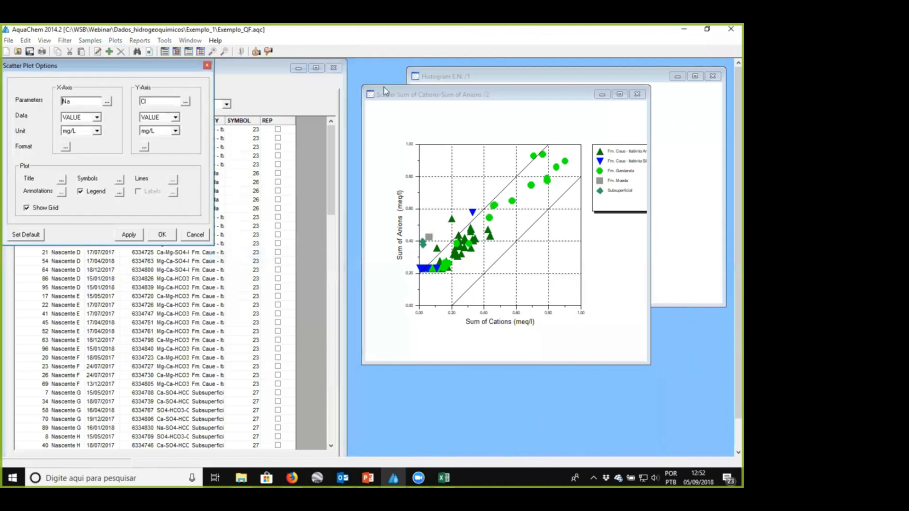
left_click_drag(126, 66, 384, 87)
type("Ca")
key("Tab")
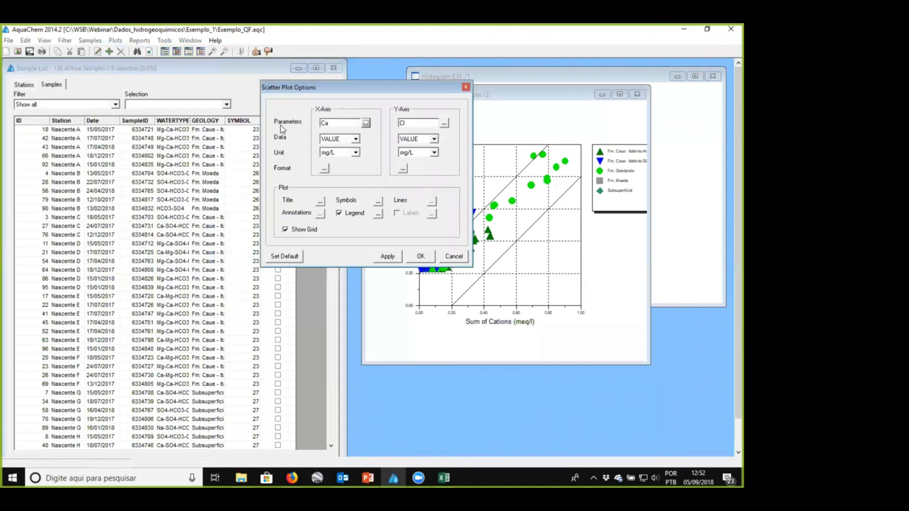
key("Tab")
key("Tab")
left_click(395, 258)
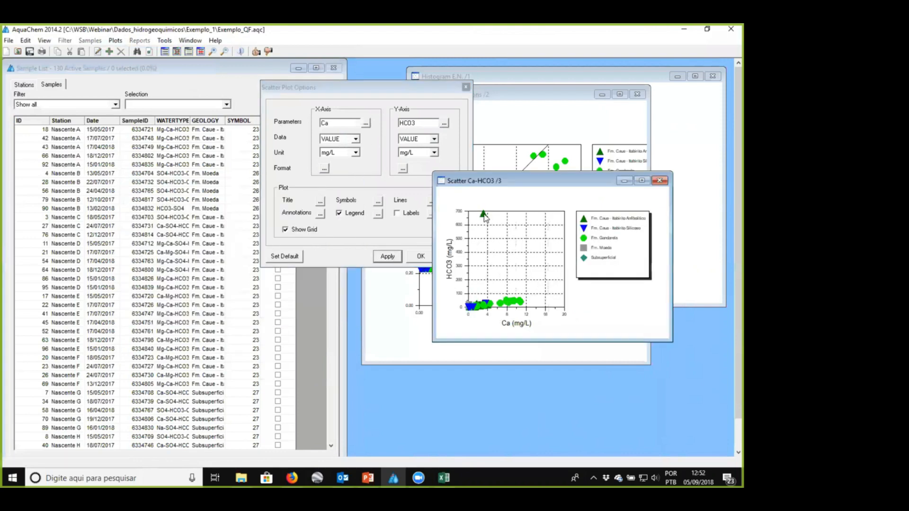
- Select the HCO3 outlier near 700 mg/L in the Ca-HCO3 plot and filter it out with Omit selected
left_click(483, 213)
left_click(83, 107)
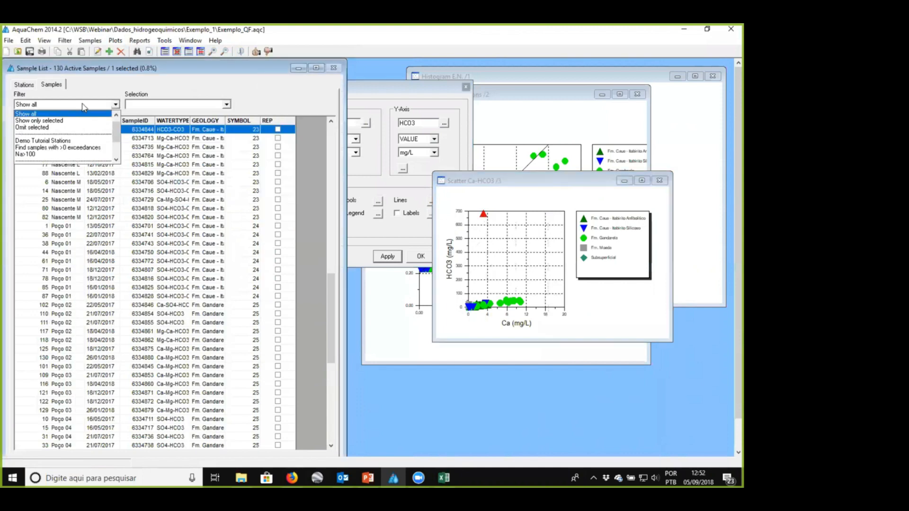
left_click(79, 123)
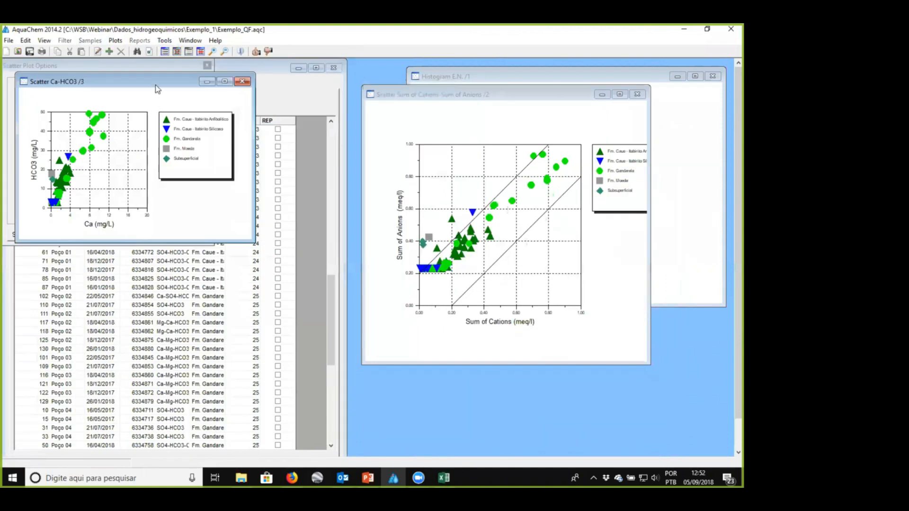
- Move the Ca-HCO3 scatter plot clear of the sample list, accept its plot options and return to the sample list
left_click_drag(156, 85, 537, 129)
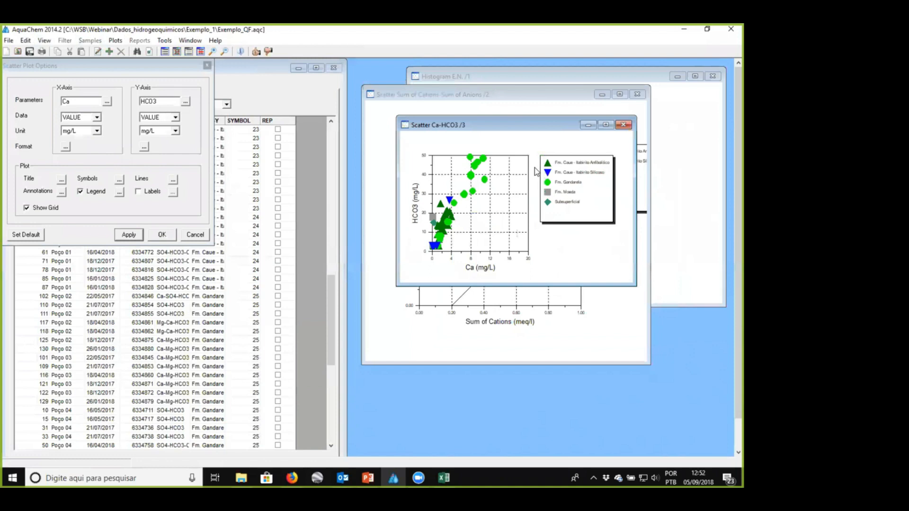
left_click(171, 235)
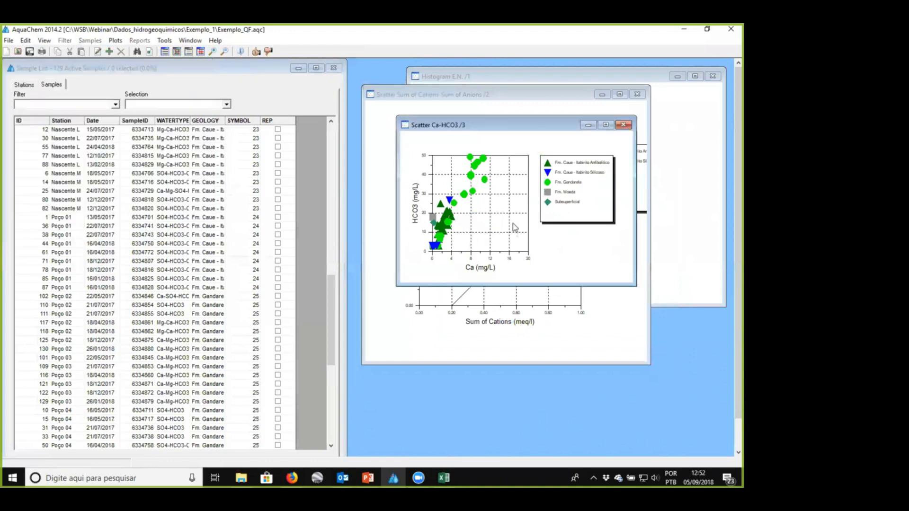
left_click(32, 39)
left_click(141, 62)
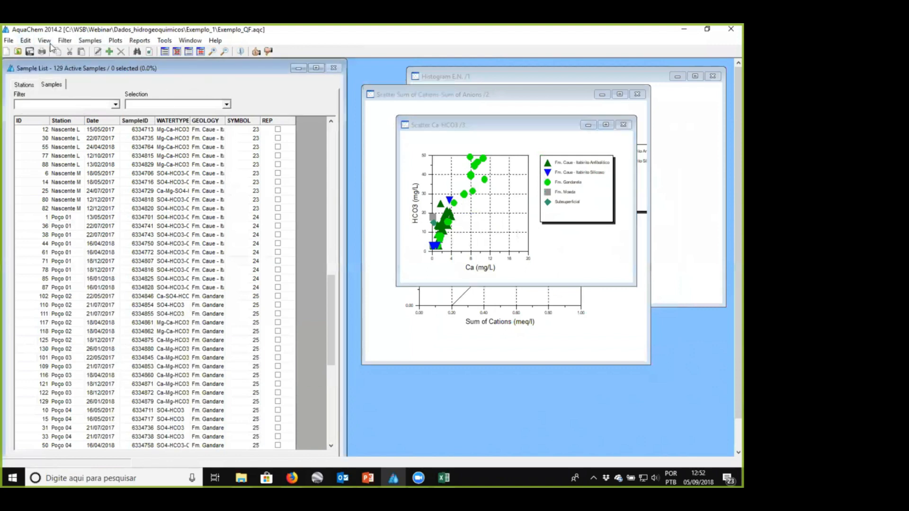
- Start a simple search of the samples with Quality_control from Sample Description as the search parameter
left_click(26, 40)
left_click(44, 105)
left_click(360, 198)
left_click(340, 237)
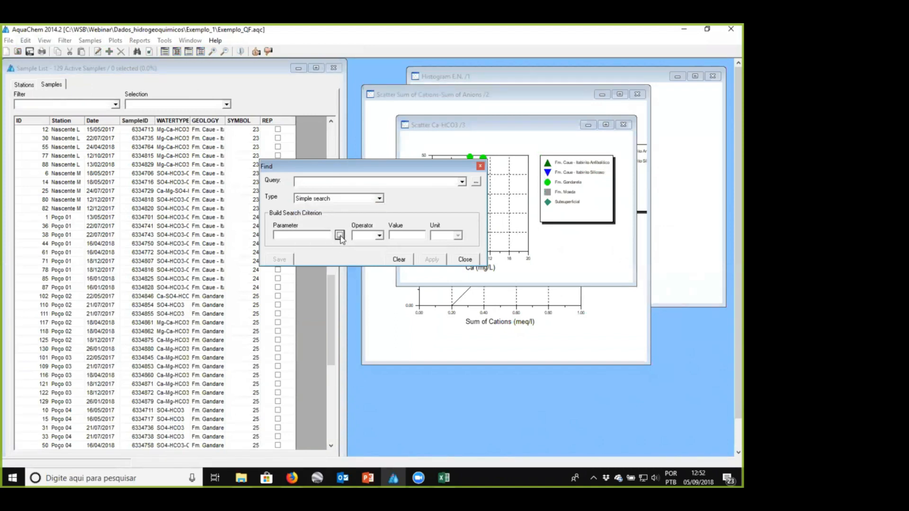
left_click(149, 49)
left_click(149, 60)
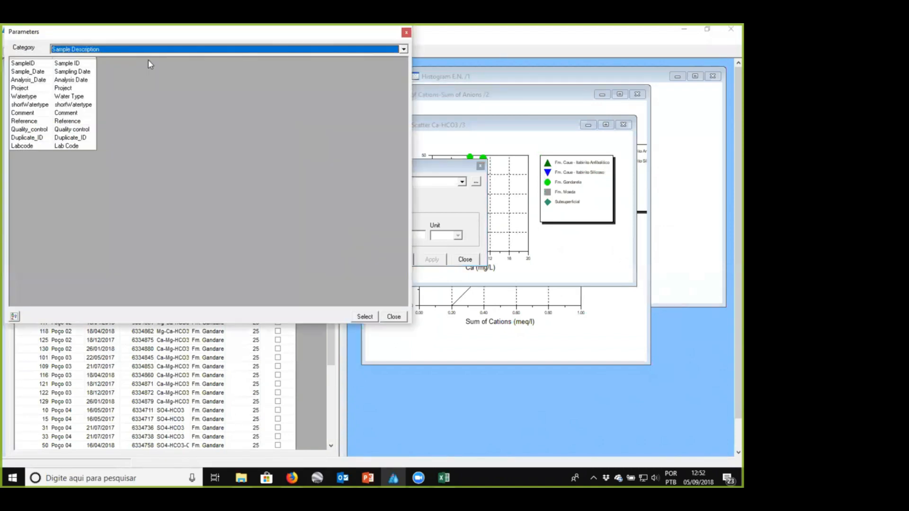
left_click(75, 131)
left_click(368, 317)
- Find the samples whose Quality_control equals BI and close the search
left_click(379, 235)
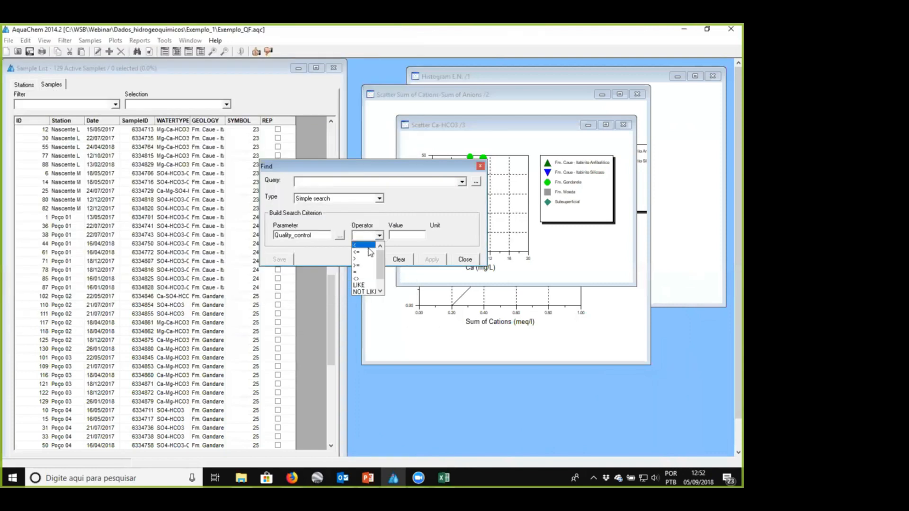
left_click(360, 267)
left_click(402, 237)
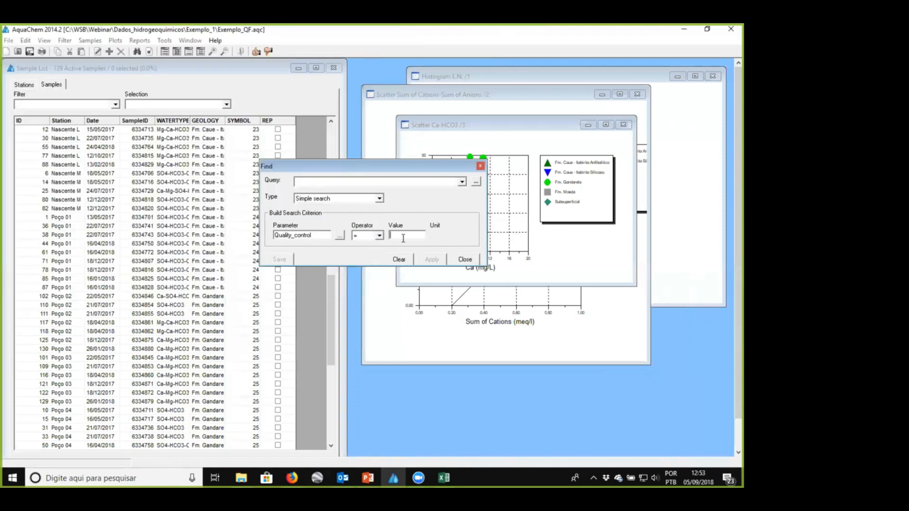
type("Bl")
left_click(430, 259)
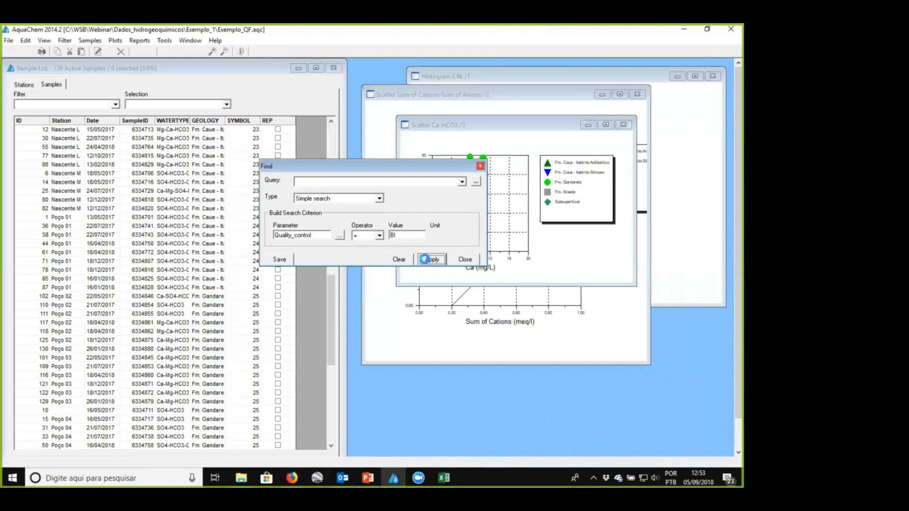
left_click(464, 259)
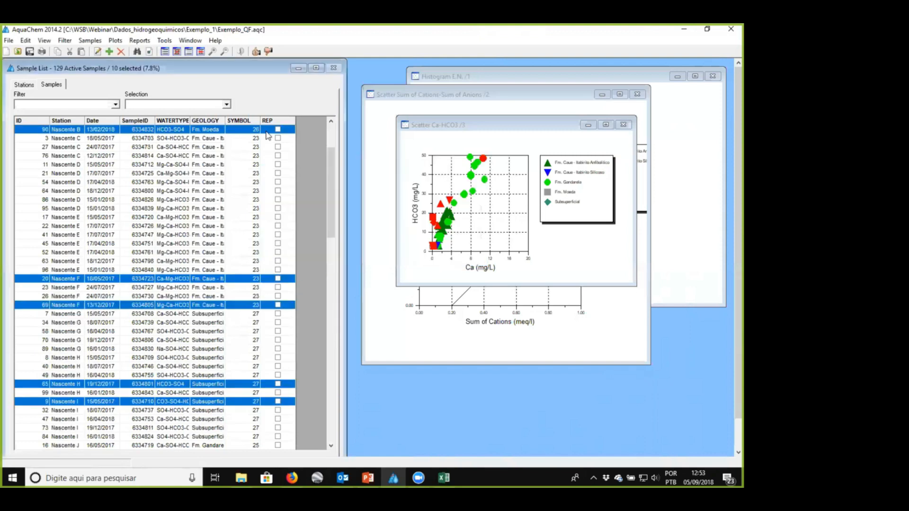
- Filter the found BI samples out of the sample list and plots with Omit selected
left_click(114, 104)
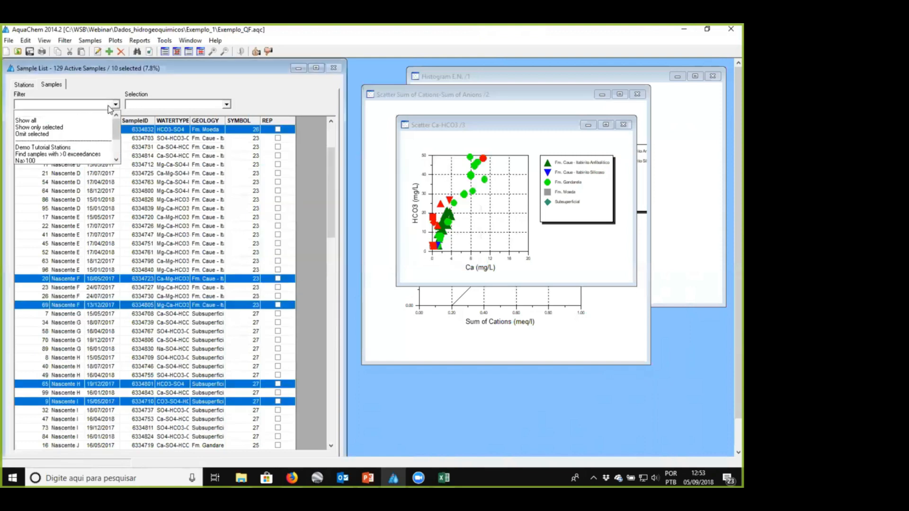
left_click(81, 135)
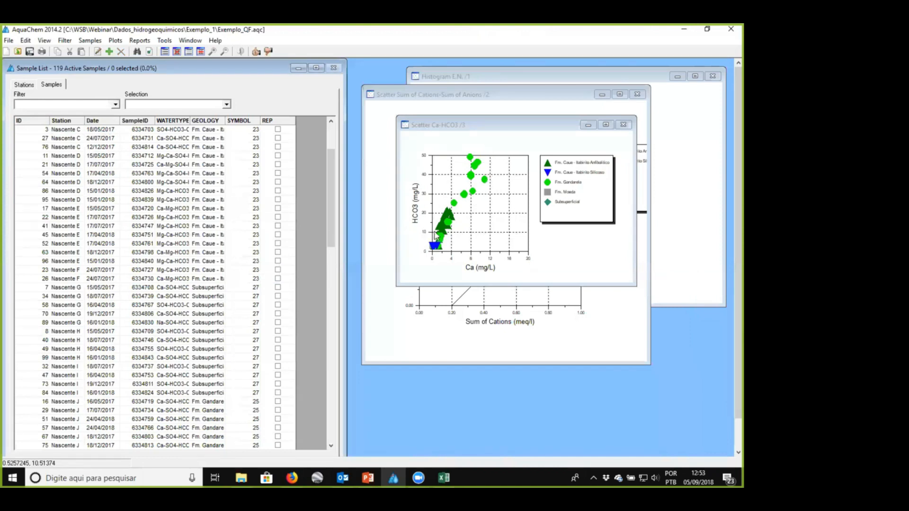
scroll(436, 236, "up", 3)
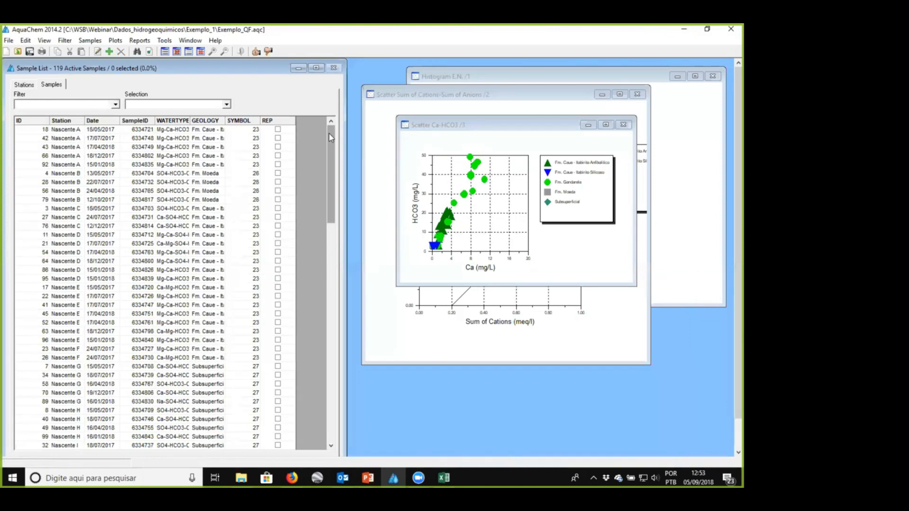
left_click(90, 40)
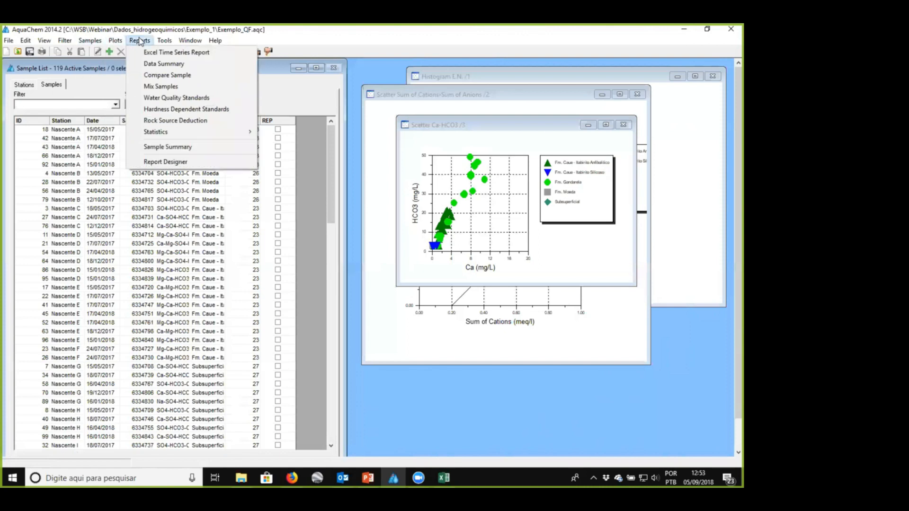
mouse_move(163, 40)
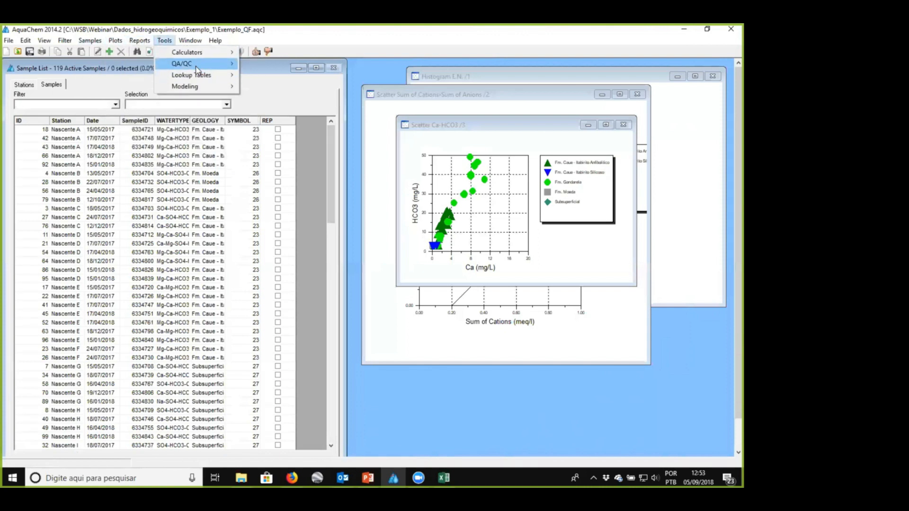
mouse_move(196, 69)
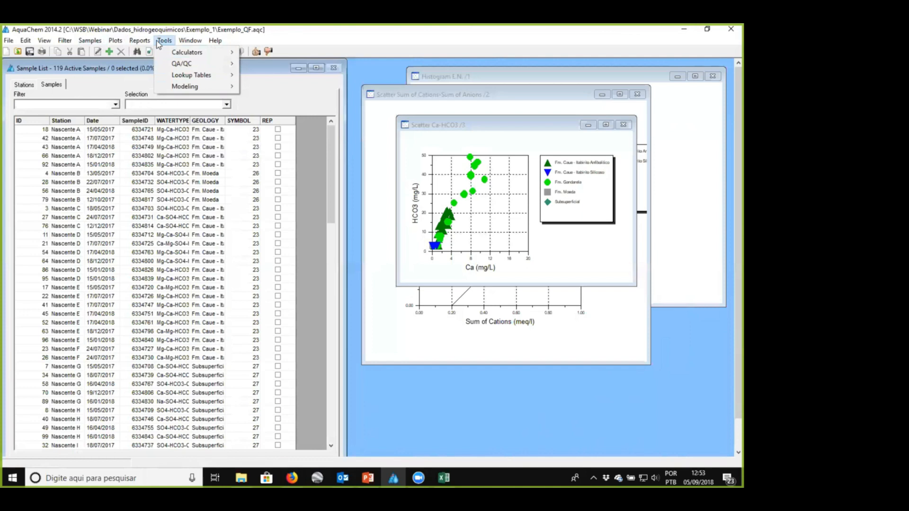
left_click(230, 203)
scroll(231, 202, "down", 5)
scroll(232, 202, "down", 20)
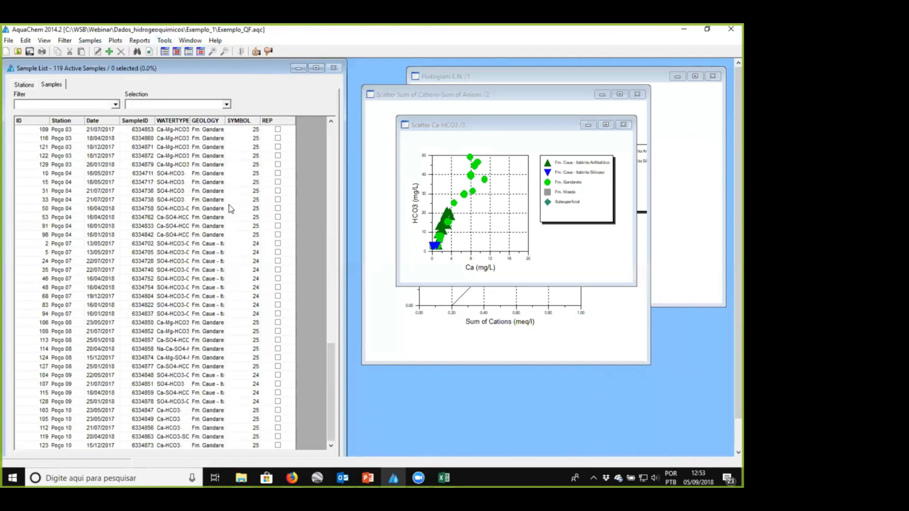
scroll(228, 206, "up", 15)
scroll(228, 206, "up", 10)
scroll(129, 182, "down", 16)
scroll(128, 183, "down", 10)
- Reset the sample list filter to Show all to bring back the omitted samples
left_click(115, 104)
left_click(68, 114)
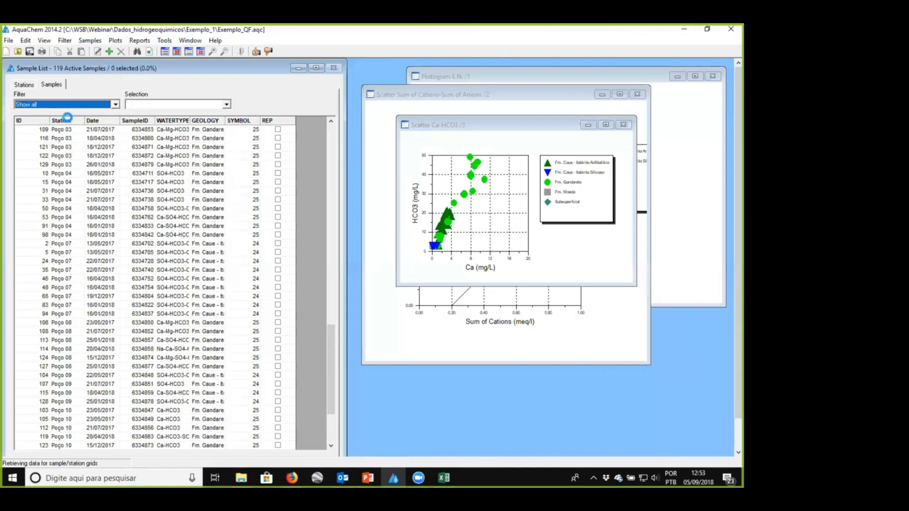
left_click(151, 191)
left_click(147, 270)
left_click(125, 366)
left_click(118, 244)
scroll(124, 227, "up", 6)
left_click(126, 164)
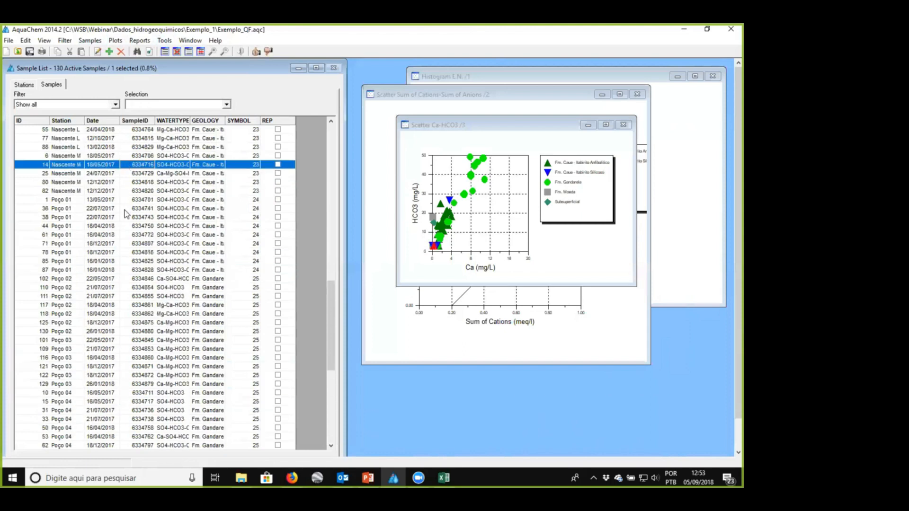
scroll(124, 232, "up", 20)
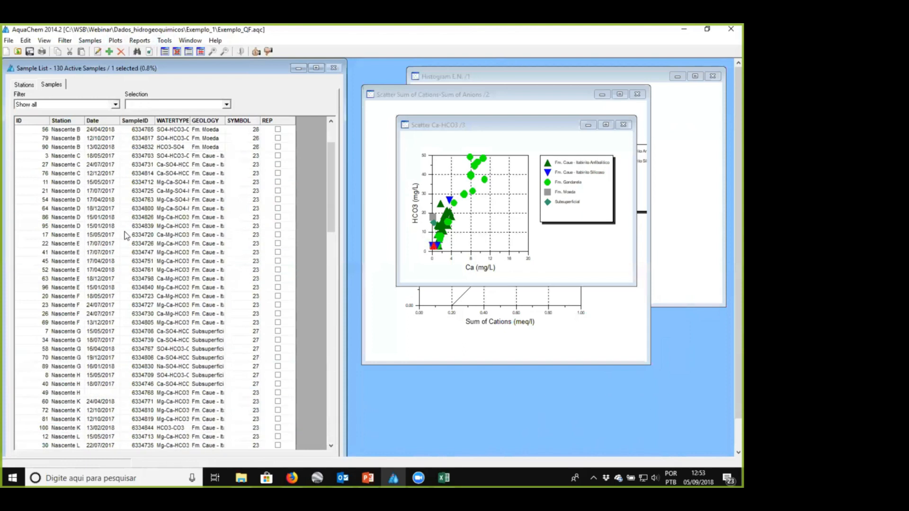
- Use Manage Duplicates to find duplicate samples based on the Sample_Date and StationID parameters
left_click(118, 44)
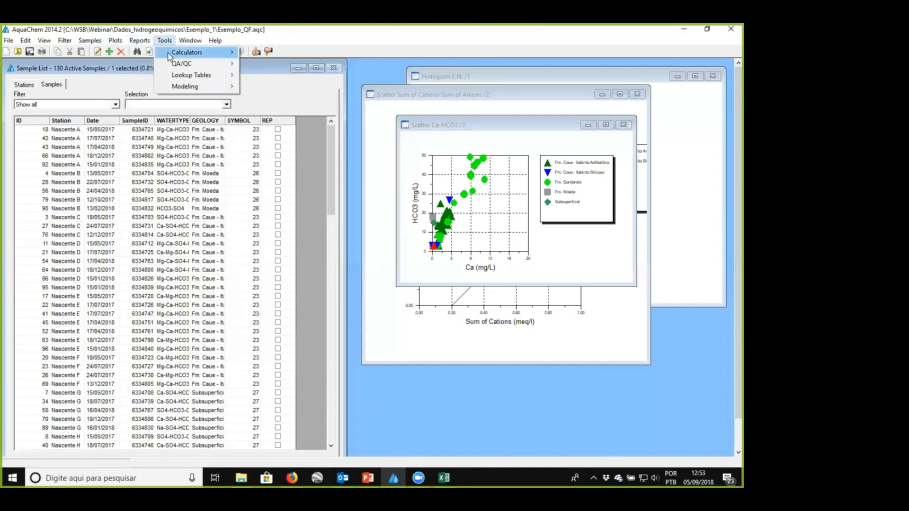
mouse_move(168, 57)
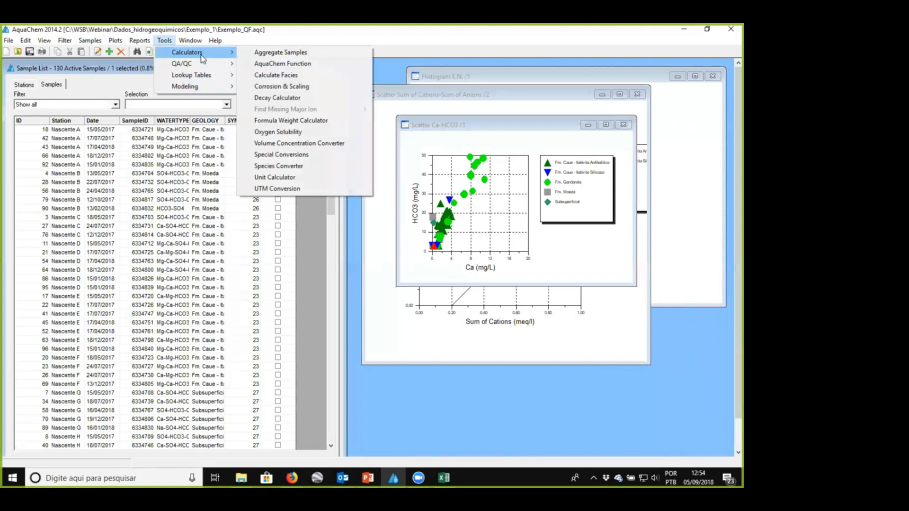
mouse_move(209, 67)
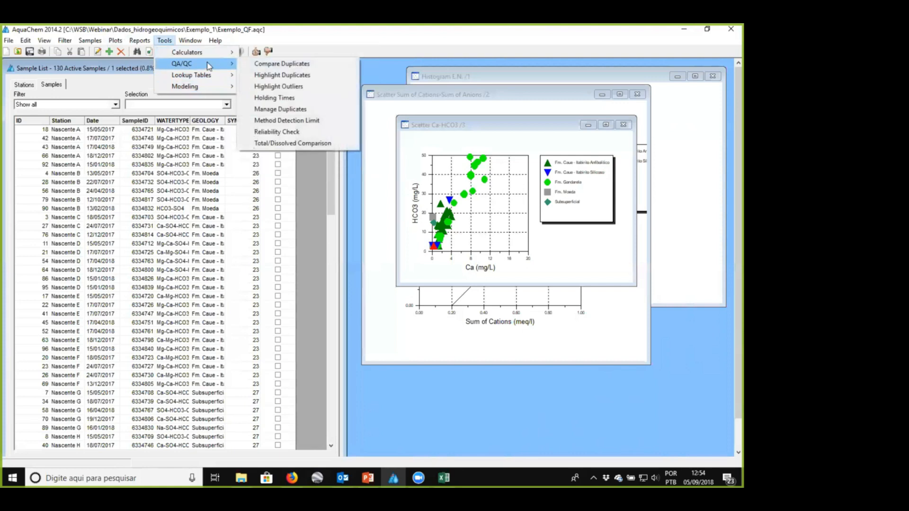
left_click(304, 110)
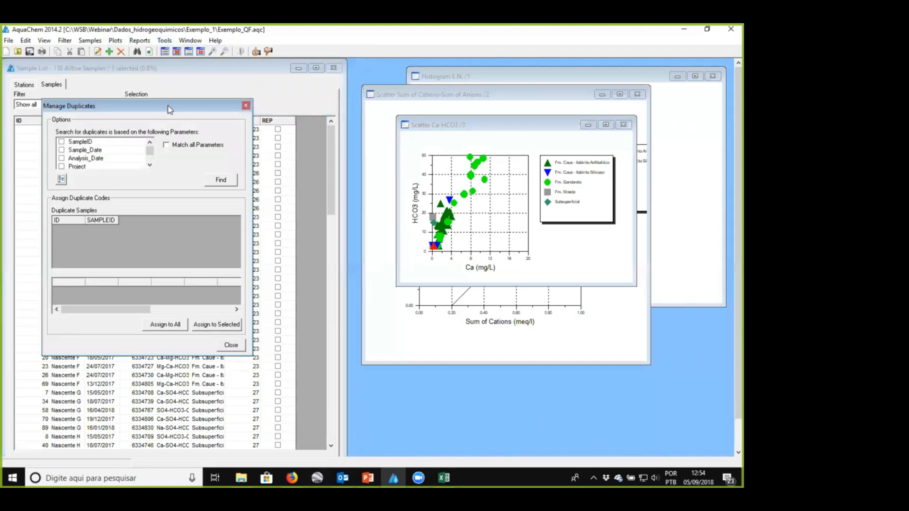
left_click_drag(171, 110, 246, 109)
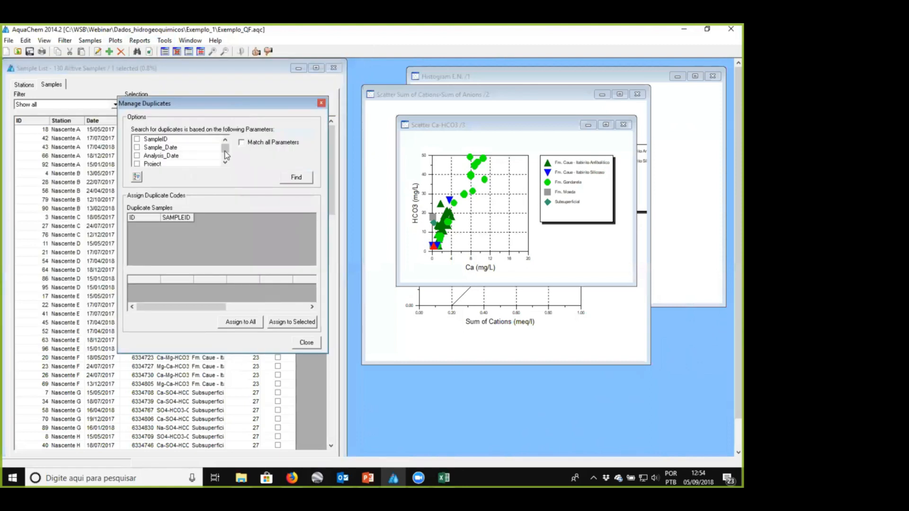
scroll(190, 151, "down", 3)
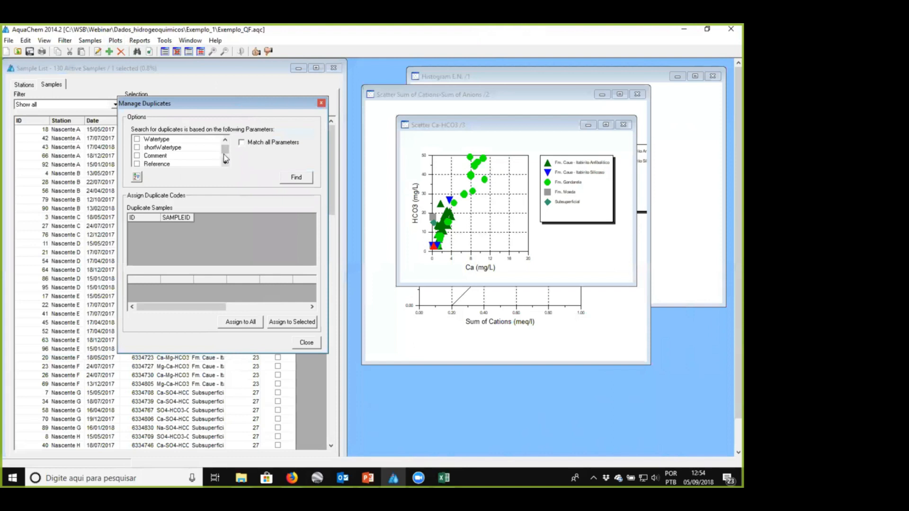
scroll(169, 158, "up", 3)
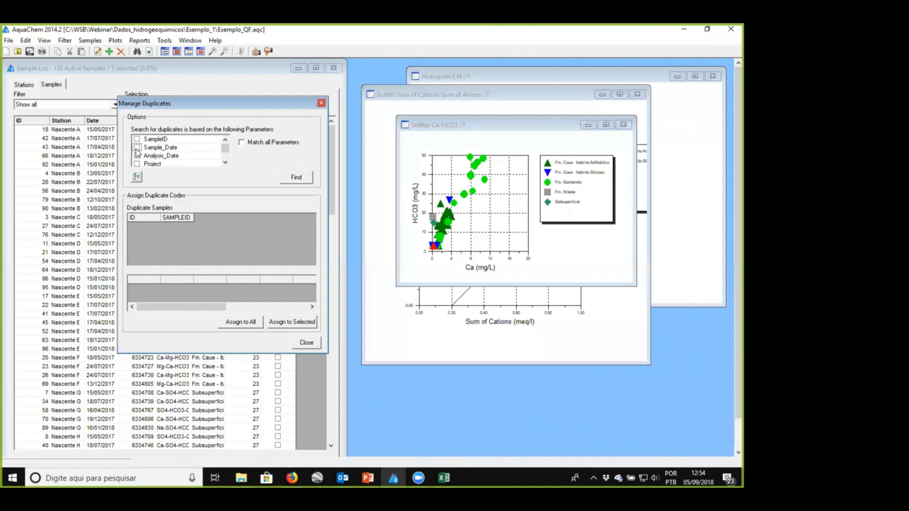
left_click(225, 163)
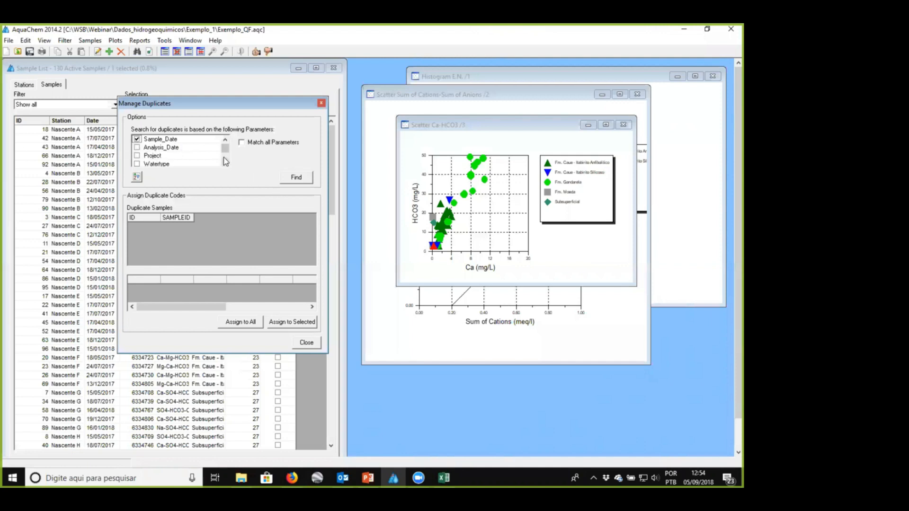
left_click_drag(224, 160, 225, 143)
left_click(136, 147)
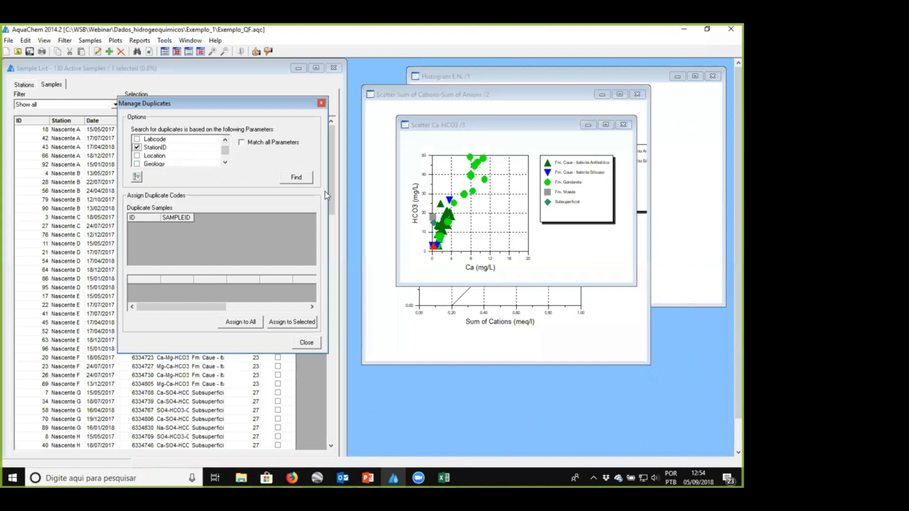
left_click(297, 178)
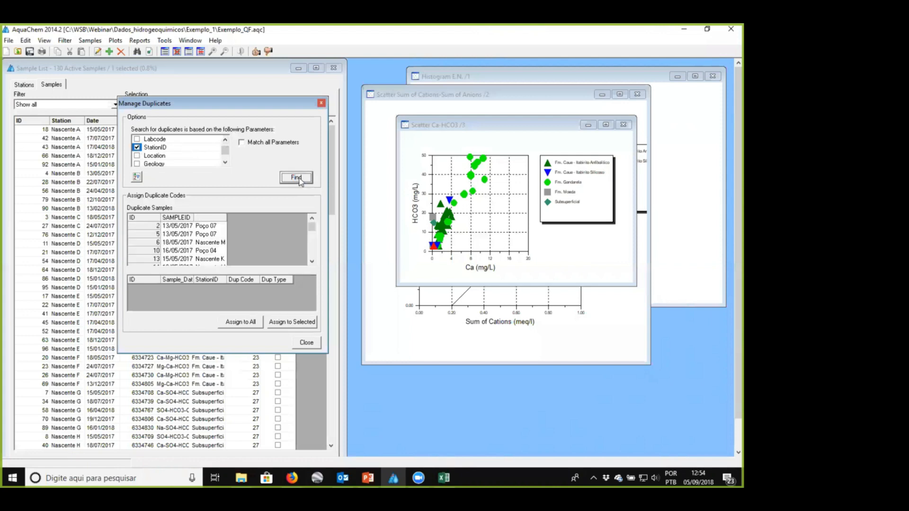
- Examine the entries in the Duplicate Samples list and their matching samples by date and station
left_click(213, 225)
left_click(213, 242)
left_click(207, 259)
scroll(207, 237, "down", 3)
left_click(205, 260)
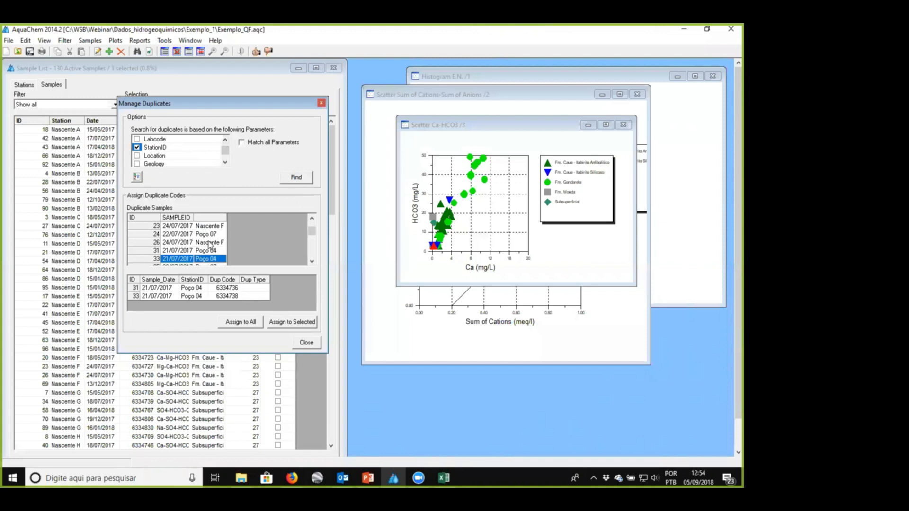
scroll(210, 245, "down", 2)
left_click(206, 243)
scroll(206, 243, "down", 1)
left_click(206, 243)
left_click(205, 260)
left_click(209, 242)
left_click(211, 234)
- Assign duplicate codes to all the duplicate samples found and close Manage Duplicates
left_click(250, 323)
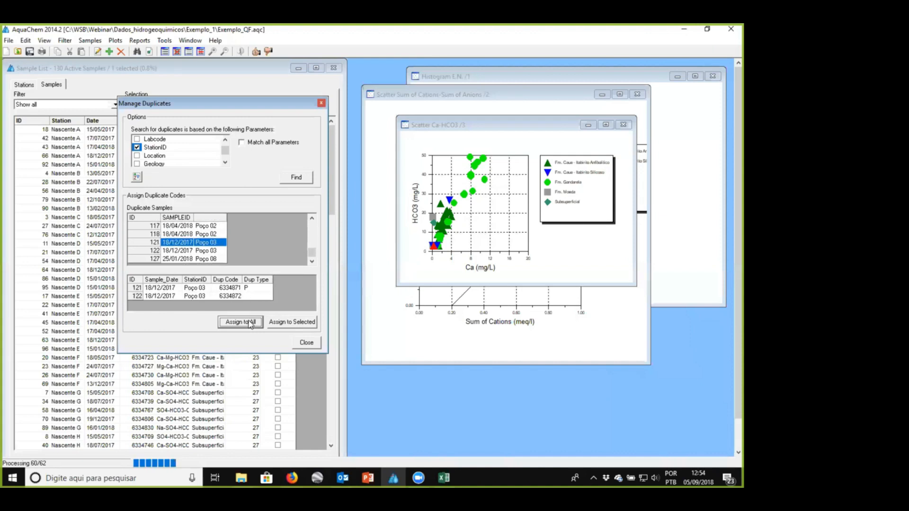
left_click(308, 343)
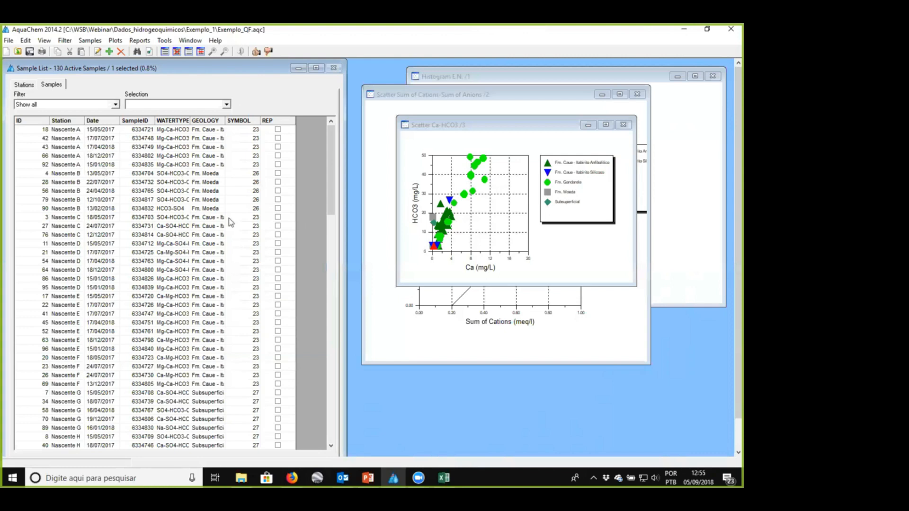
- Highlight the duplicate samples in the sample list with the Highlight Duplicates QA/QC tool
left_click(120, 43)
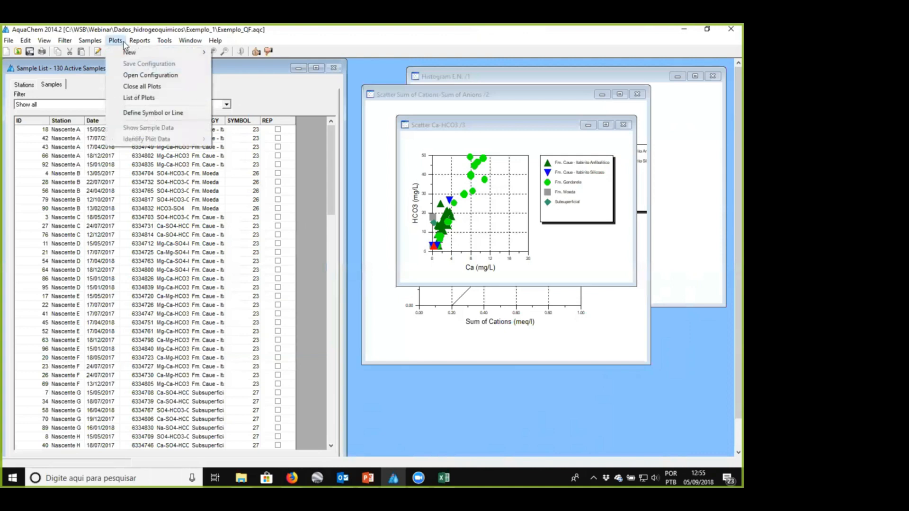
mouse_move(166, 46)
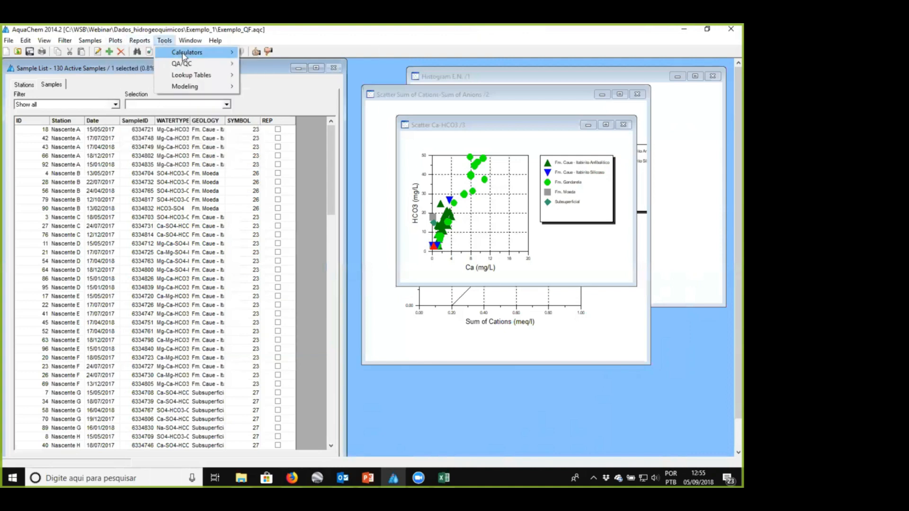
mouse_move(208, 63)
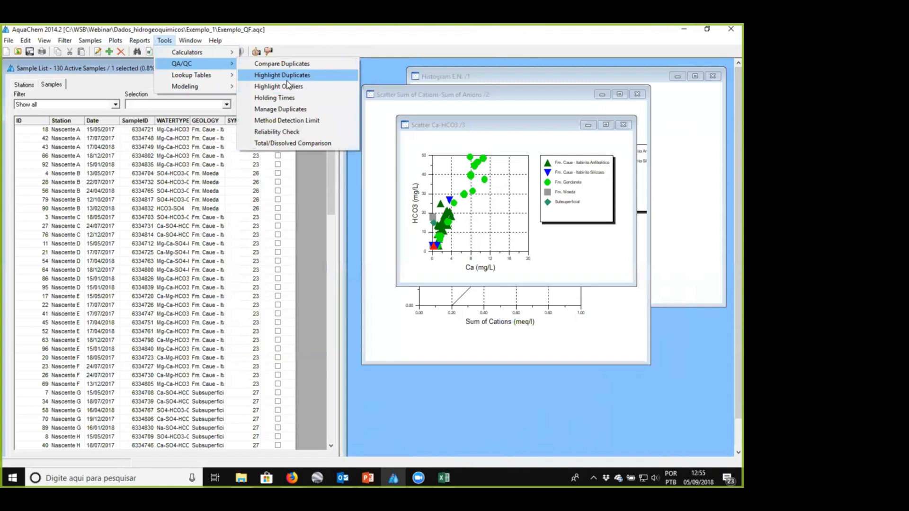
left_click(287, 80)
scroll(293, 288, "down", 2)
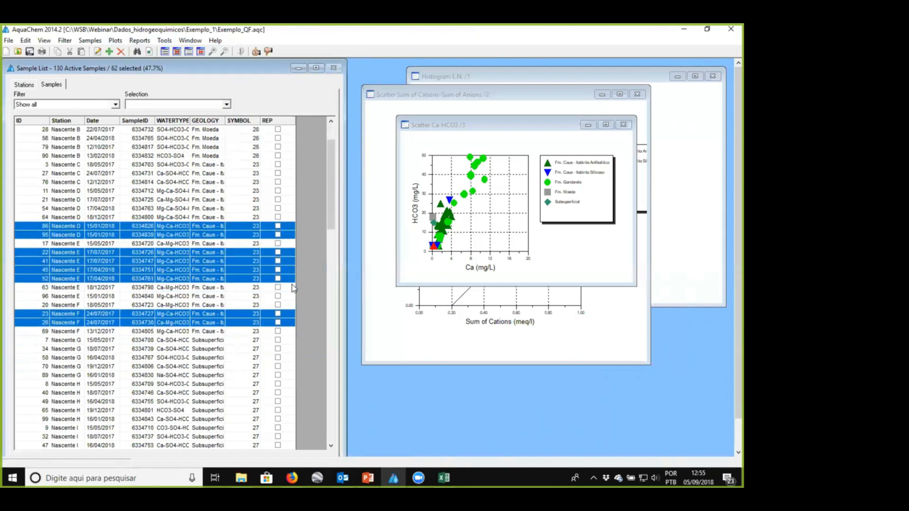
- Review the Quality control and Duplicate_ID fields in the details of consecutive Nascente D and Nascente E samples, and close the details
double_click(156, 218)
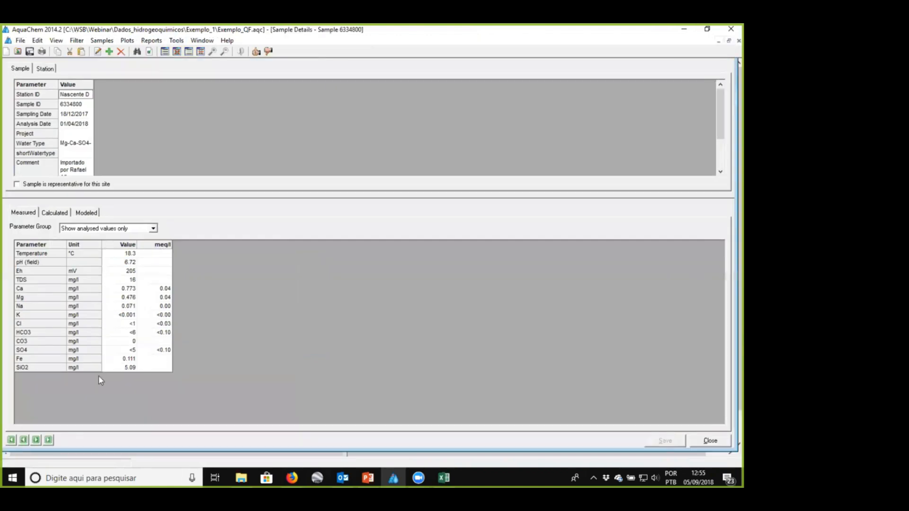
left_click(36, 449)
scroll(150, 159, "down", 2)
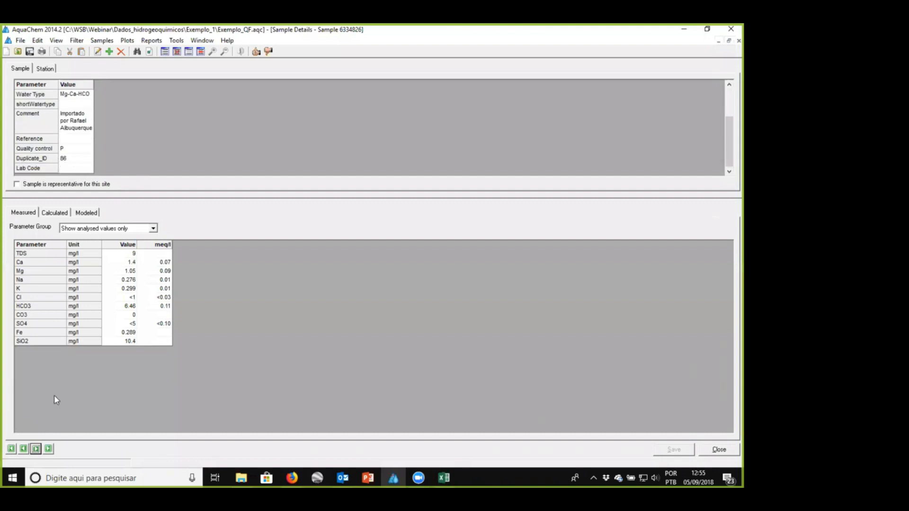
left_click(38, 450)
left_click(37, 451)
left_click(38, 450)
left_click(38, 450)
left_click(38, 451)
left_click(38, 450)
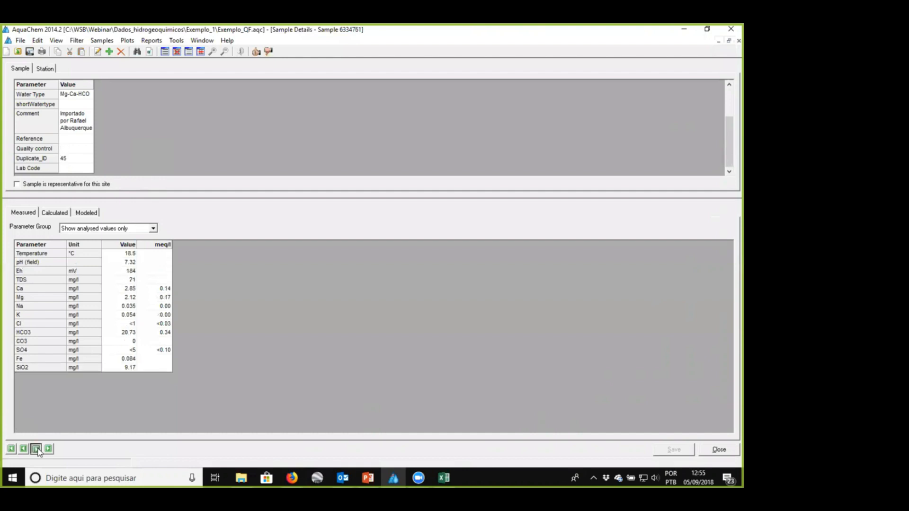
left_click(713, 451)
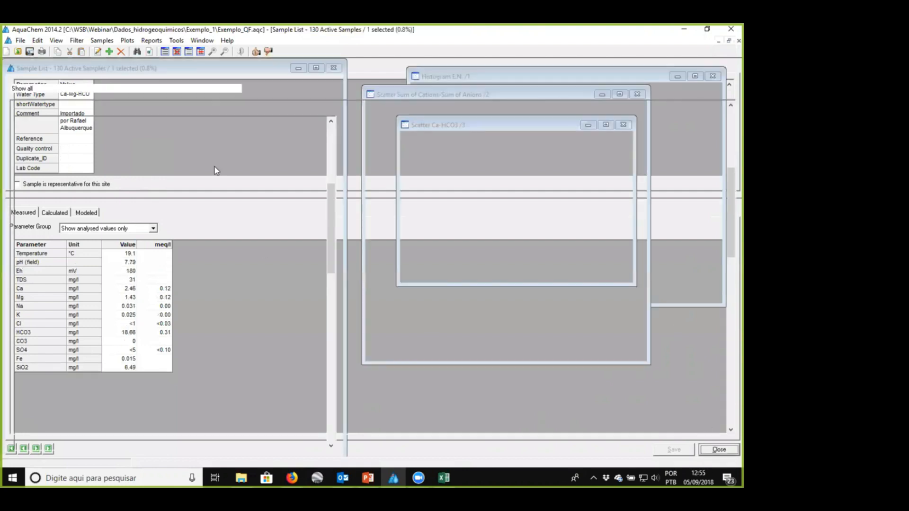
- Run a Compare Duplicates analysis with TDS from the measured values as the parameter
left_click(156, 41)
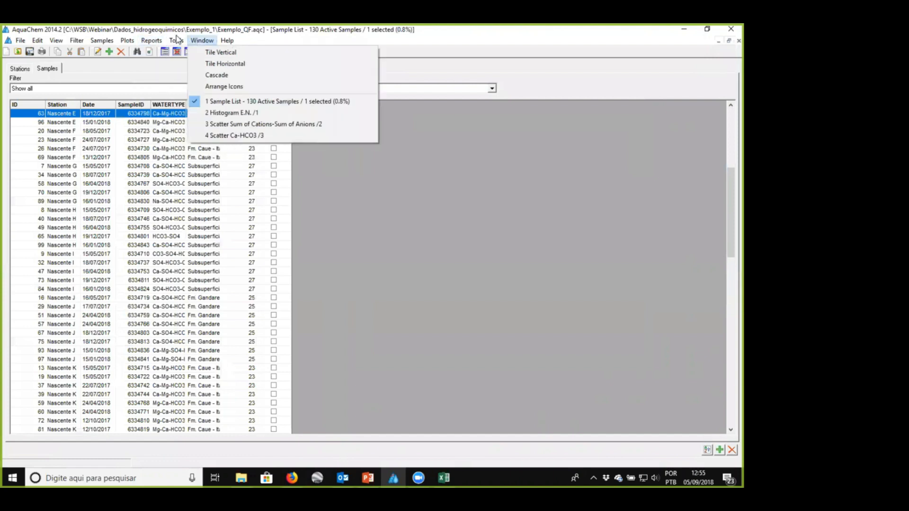
mouse_move(177, 41)
mouse_move(211, 63)
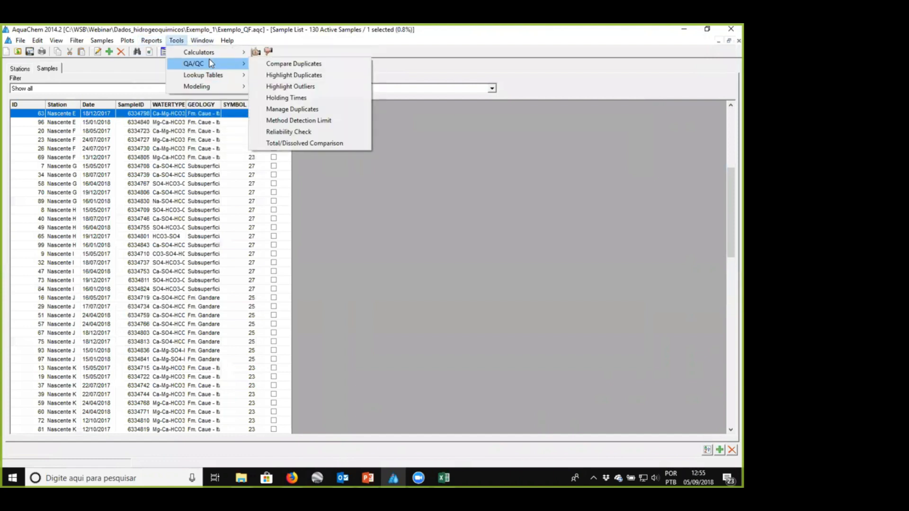
left_click(320, 67)
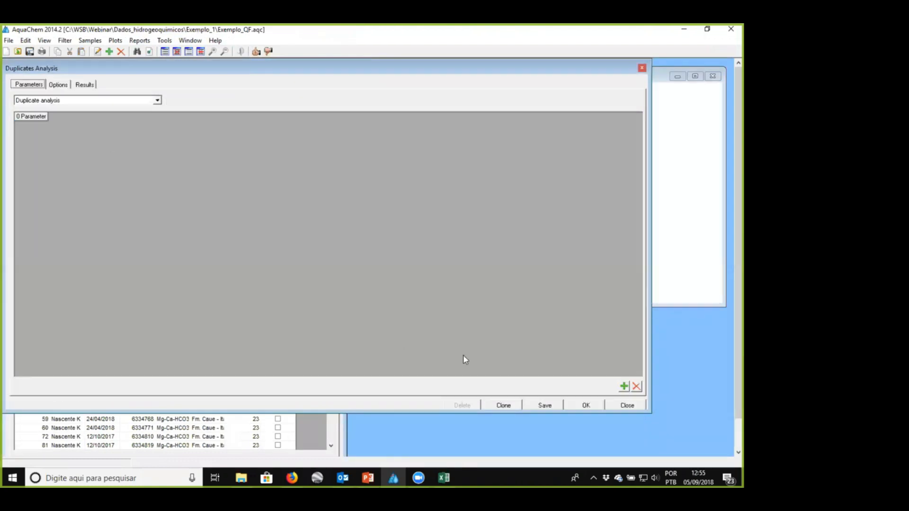
left_click(624, 386)
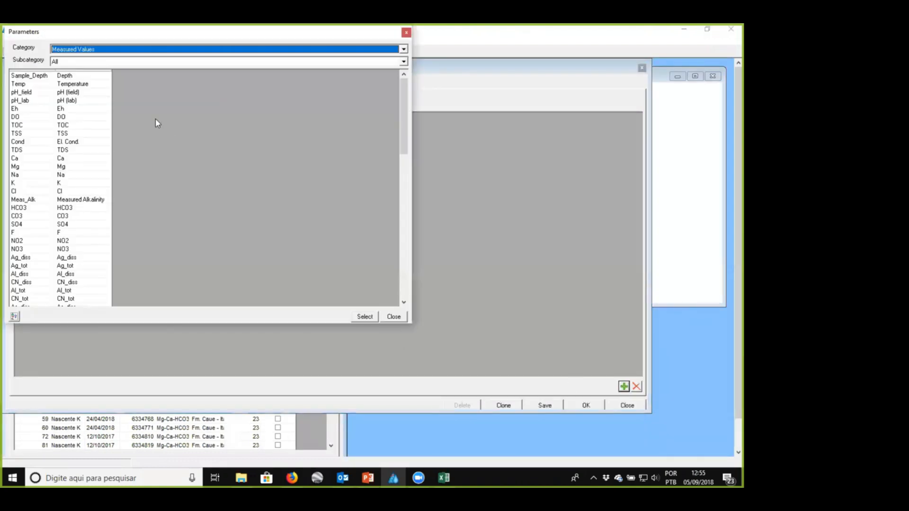
left_click(78, 151)
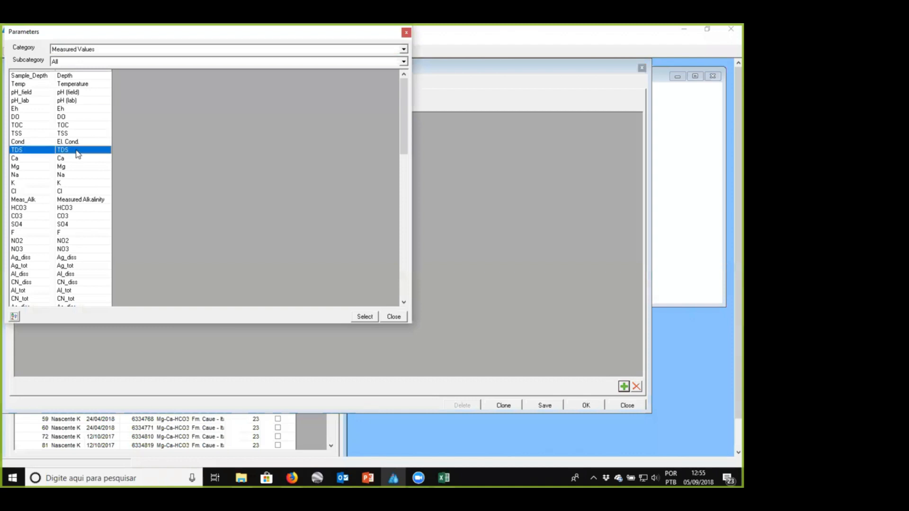
left_click(365, 317)
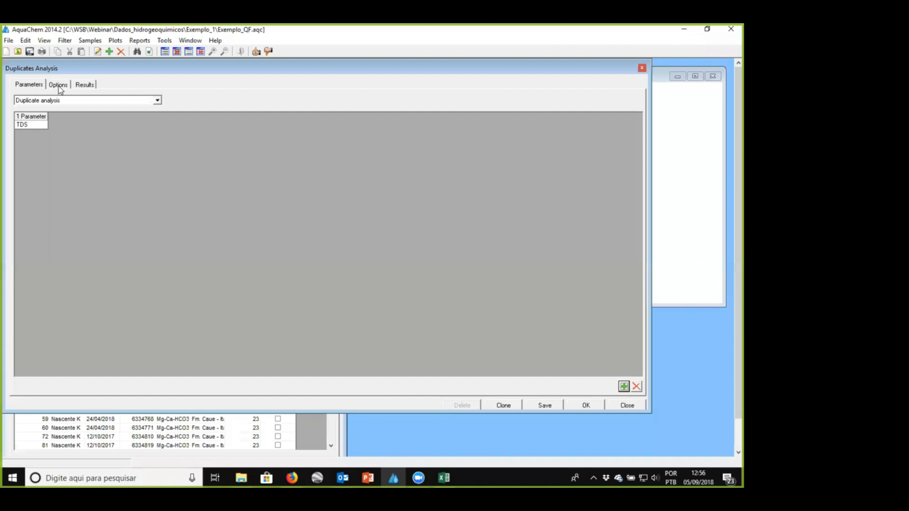
left_click(585, 406)
- Examine the TDS results and RPD of the duplicate pairs against the maximum RPD limits set in the analysis options
left_click(135, 116)
left_click(142, 141)
left_click(177, 225)
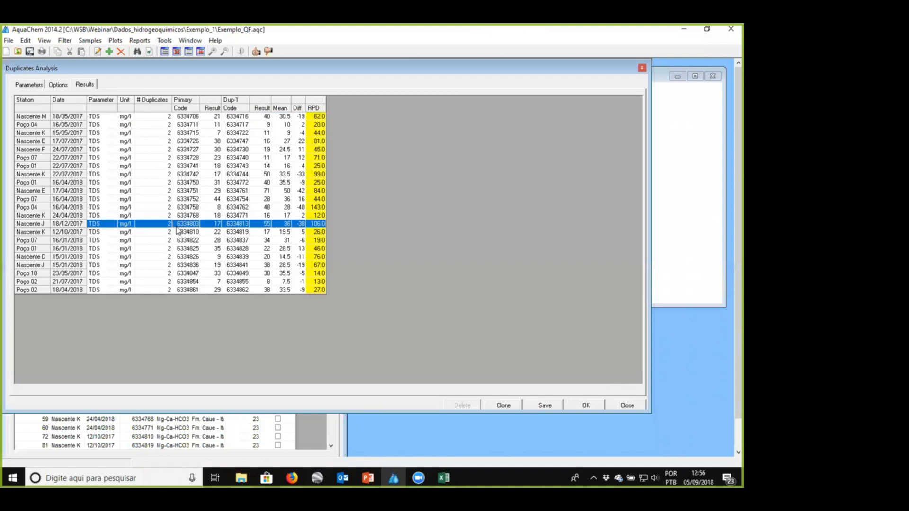
left_click(202, 134)
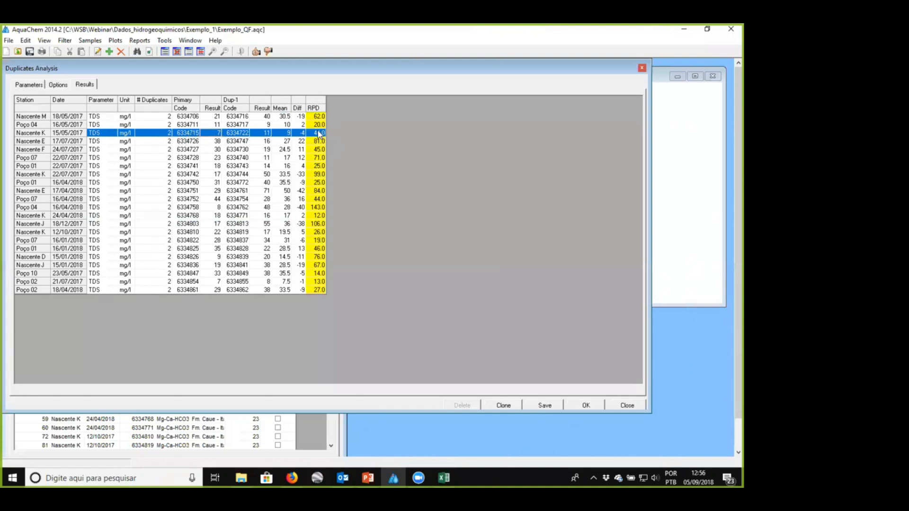
left_click_drag(316, 145, 315, 256)
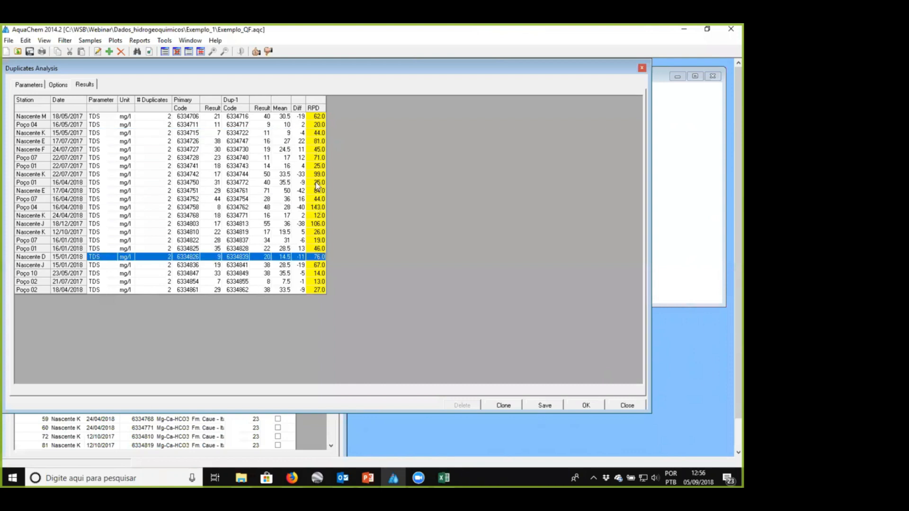
left_click(64, 87)
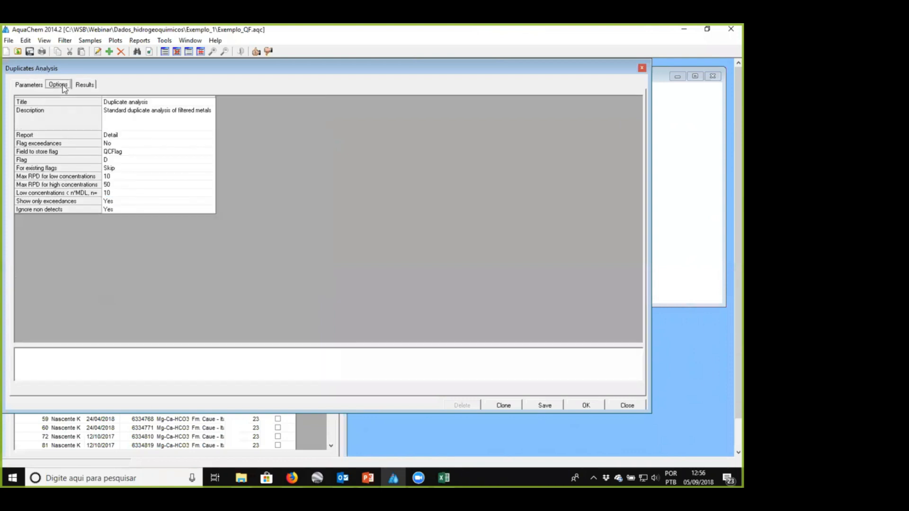
left_click(85, 85)
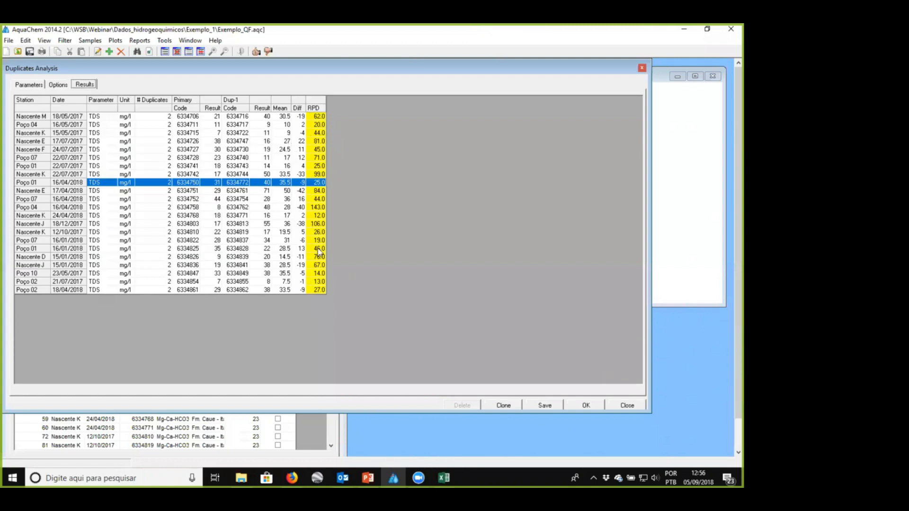
- Set both Show only exceedances and Ignore non detects to No and rerun the TDS duplicate analysis
left_click(60, 85)
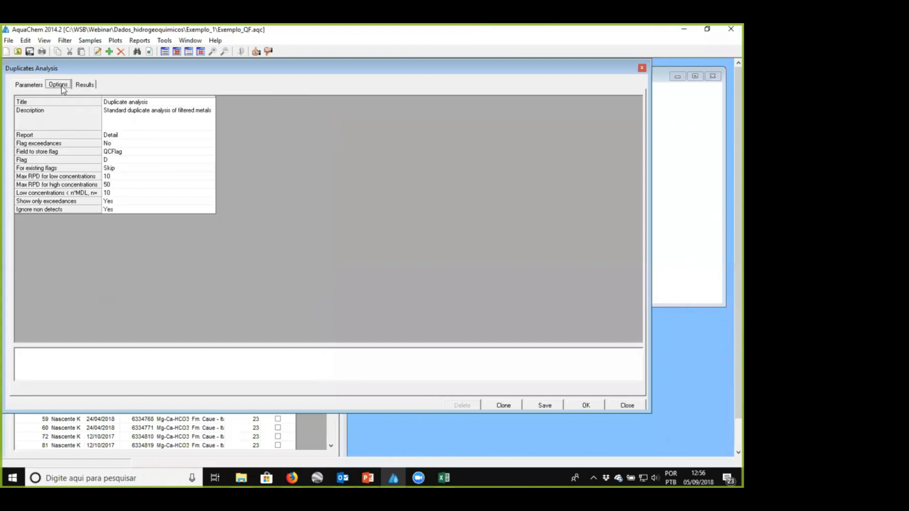
left_click(131, 202)
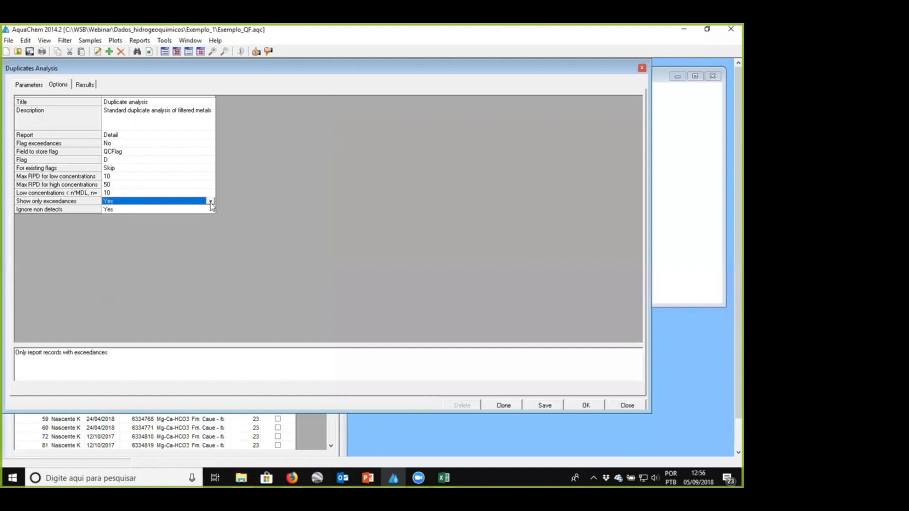
left_click(211, 201)
left_click(141, 217)
left_click(212, 208)
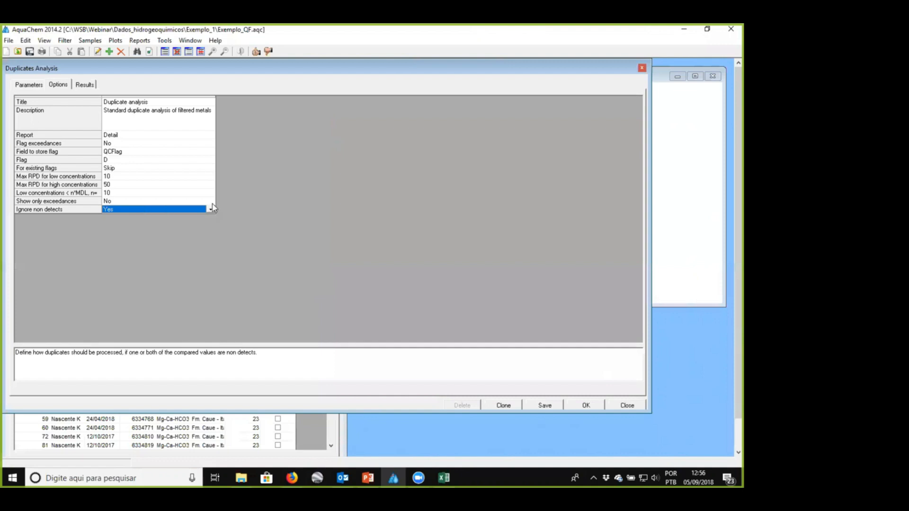
left_click(211, 210)
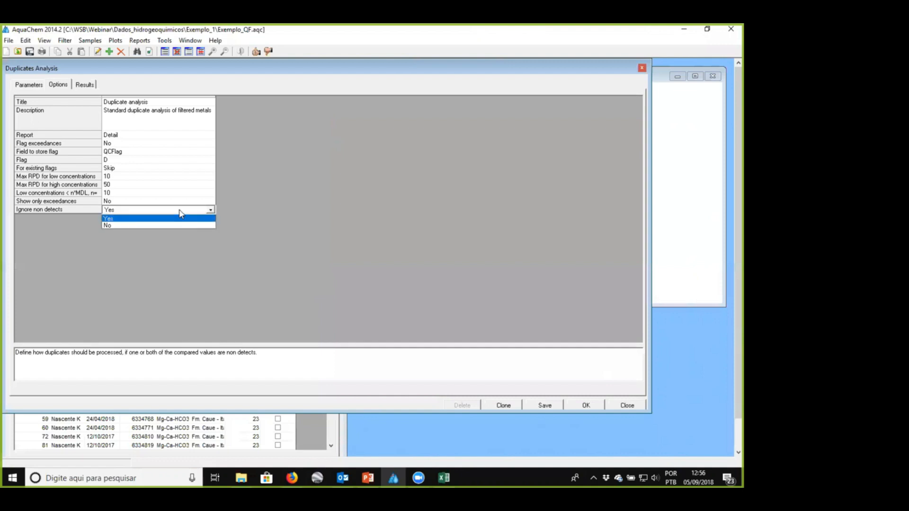
left_click(132, 226)
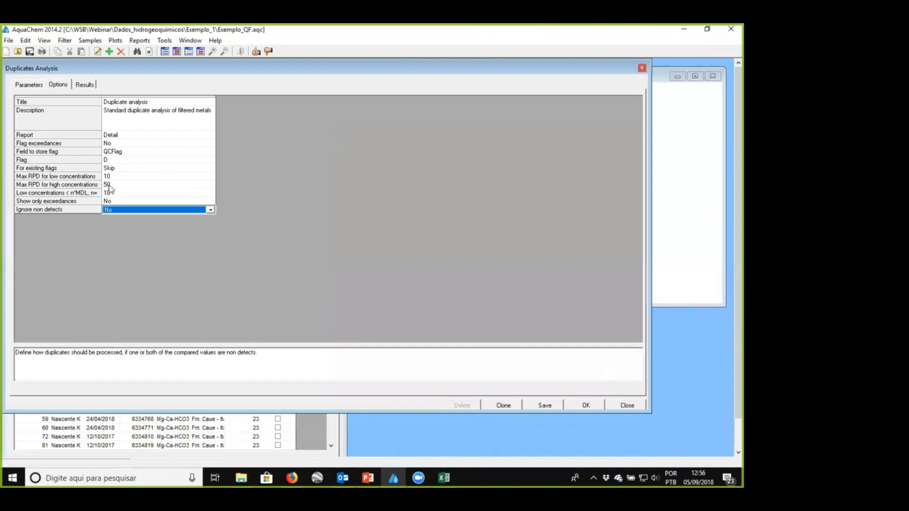
left_click(110, 185)
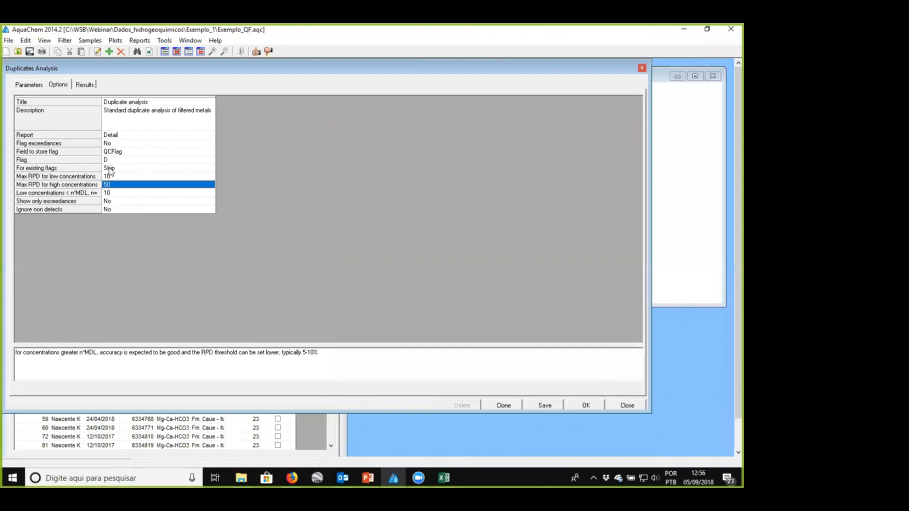
left_click(586, 405)
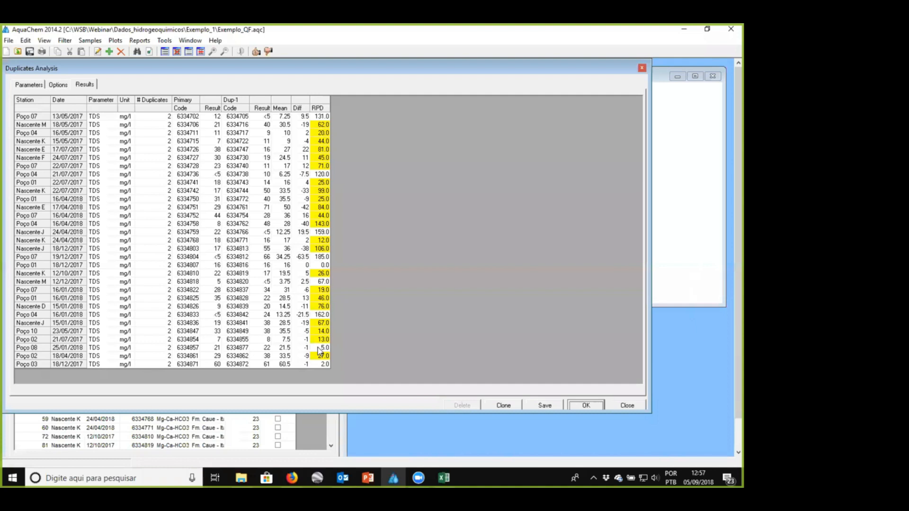
left_click(126, 141)
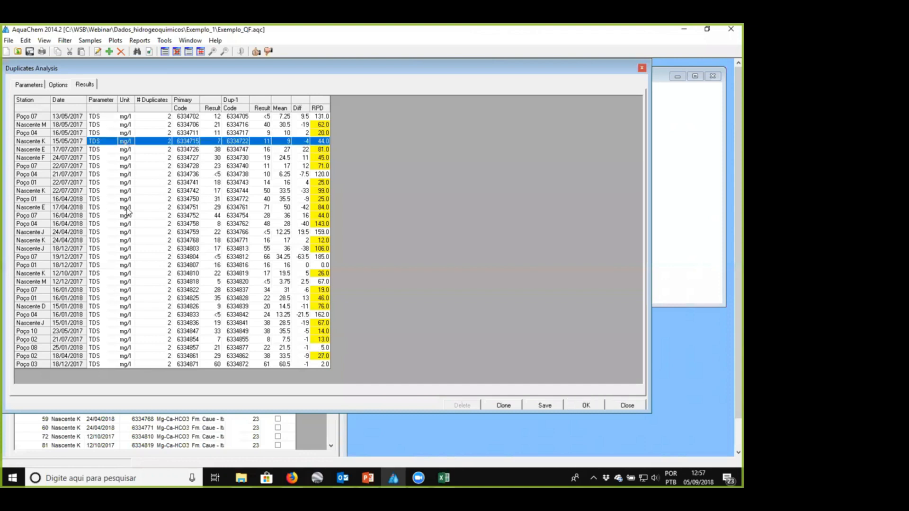
- Replace TDS with HCO3 as the compared parameter, run the duplicate analysis, and close it after checking the results
left_click(29, 85)
left_click(26, 125)
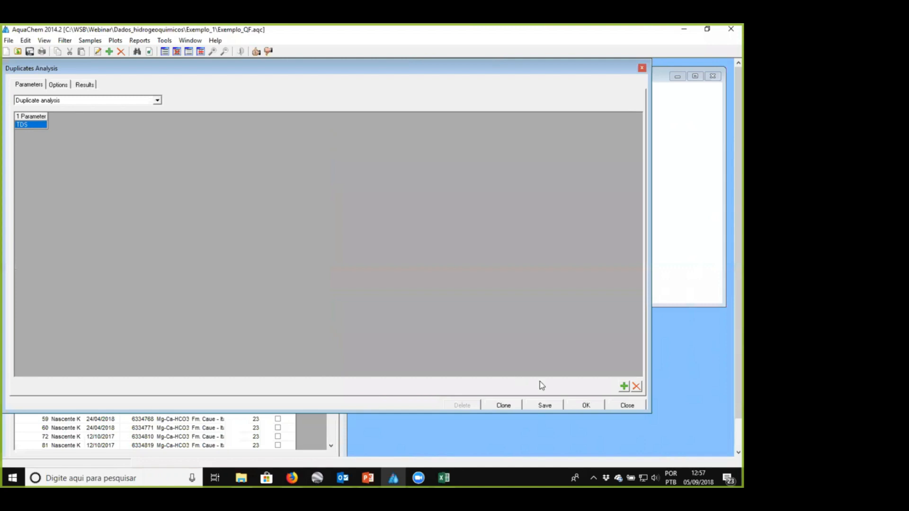
left_click(636, 386)
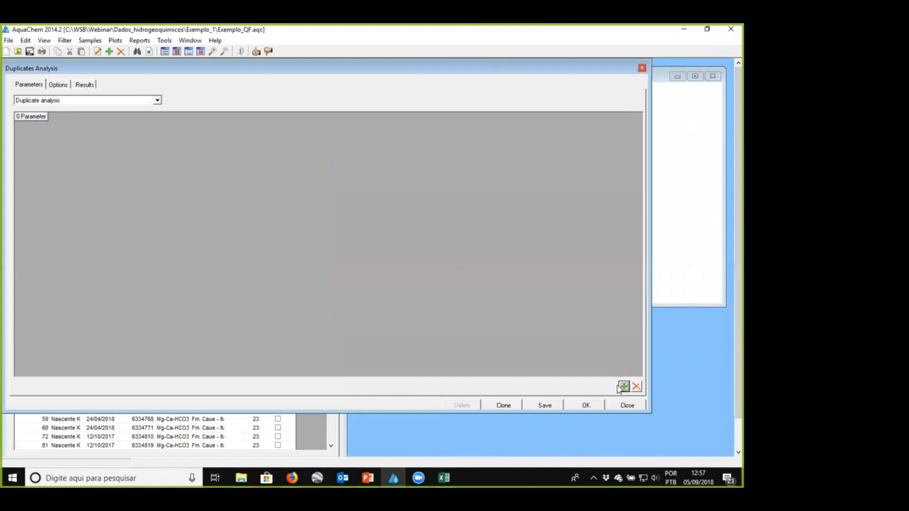
left_click(624, 386)
left_click(85, 50)
left_click(85, 55)
left_click(68, 208)
left_click(364, 316)
left_click(589, 405)
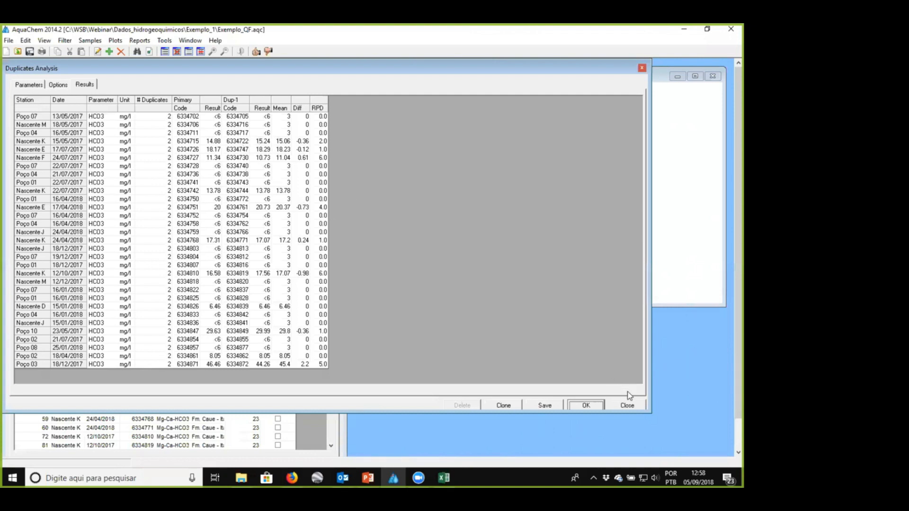
left_click(631, 404)
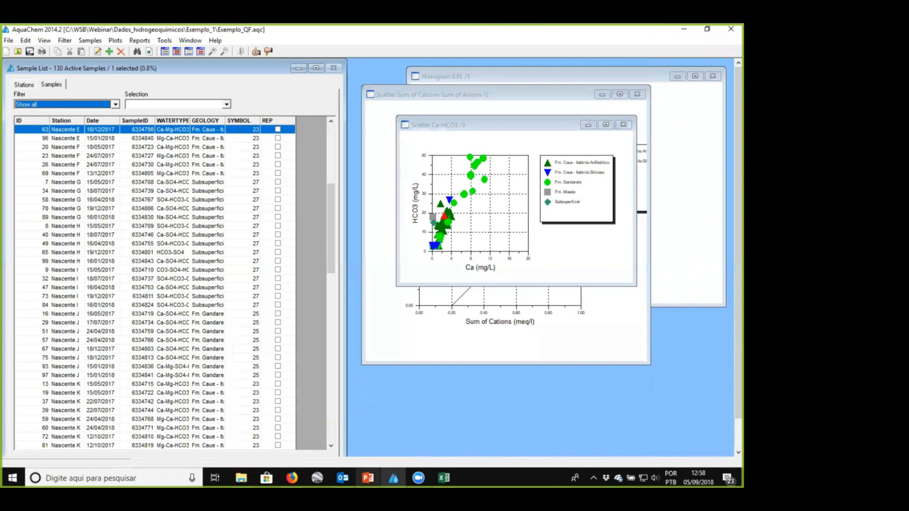
- Switch to the PowerPoint presentation and show slide 32 on the stoichiometry of carbonate mineral dissolution reactions
left_click(367, 477)
scroll(90, 311, "down", 5)
left_click(89, 240)
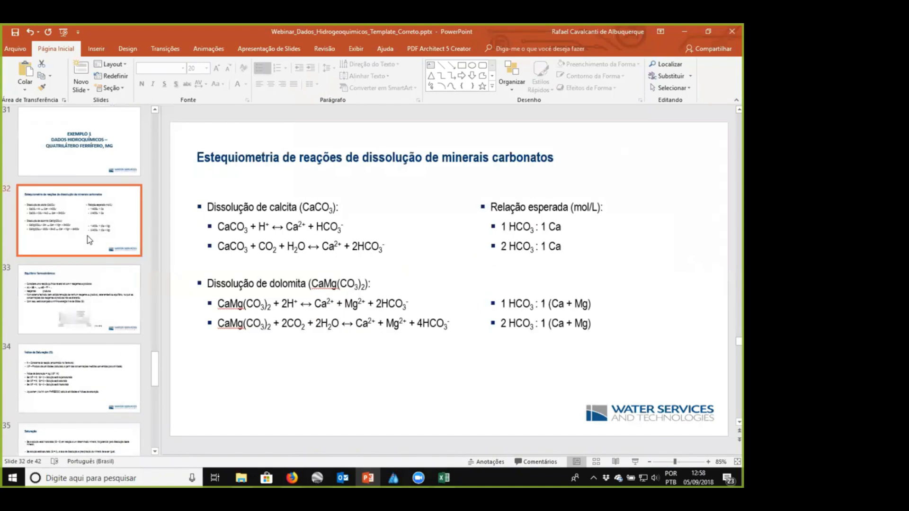
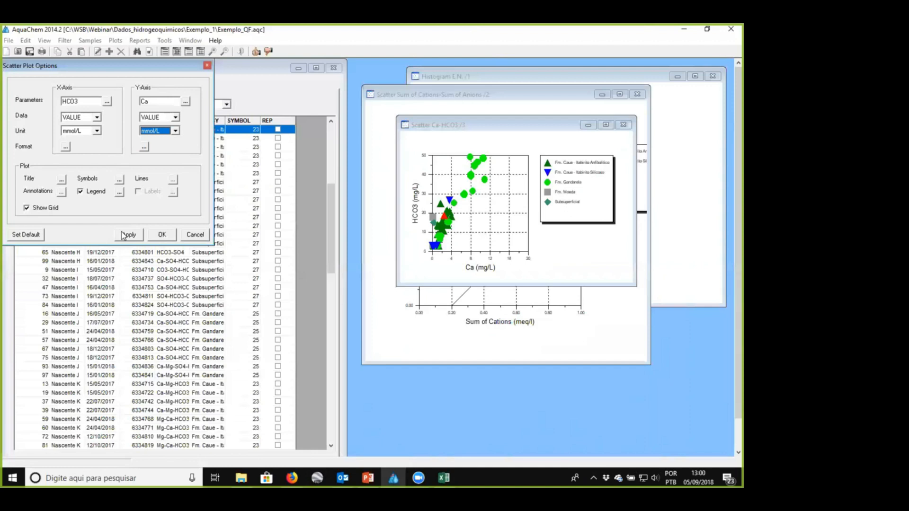
- Plot Ca against HCO3 in mmol/L, enlarge the plot window, and set the X-axis maximum to 1
left_click(127, 234)
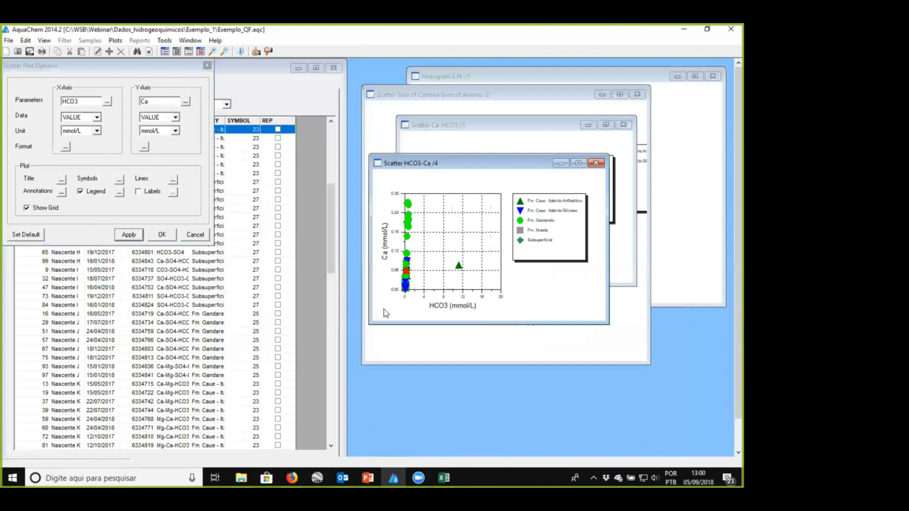
left_click_drag(367, 324, 352, 377)
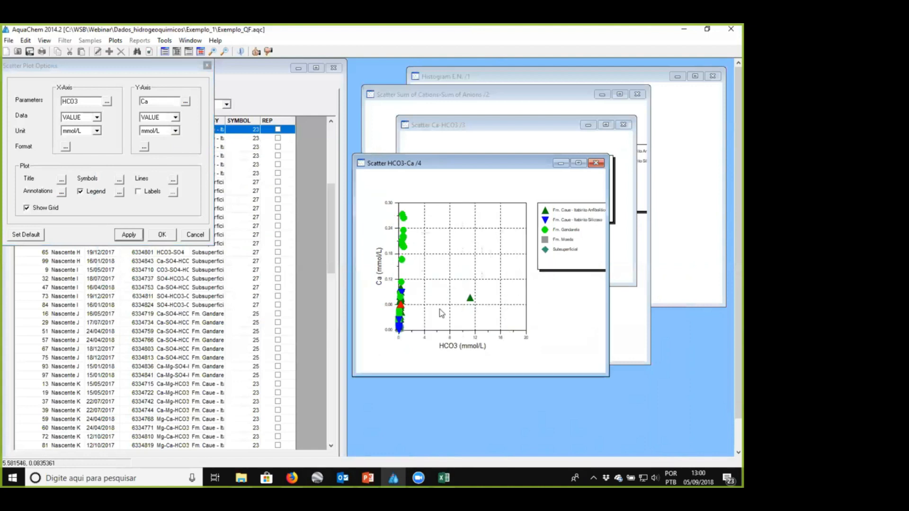
left_click(66, 150)
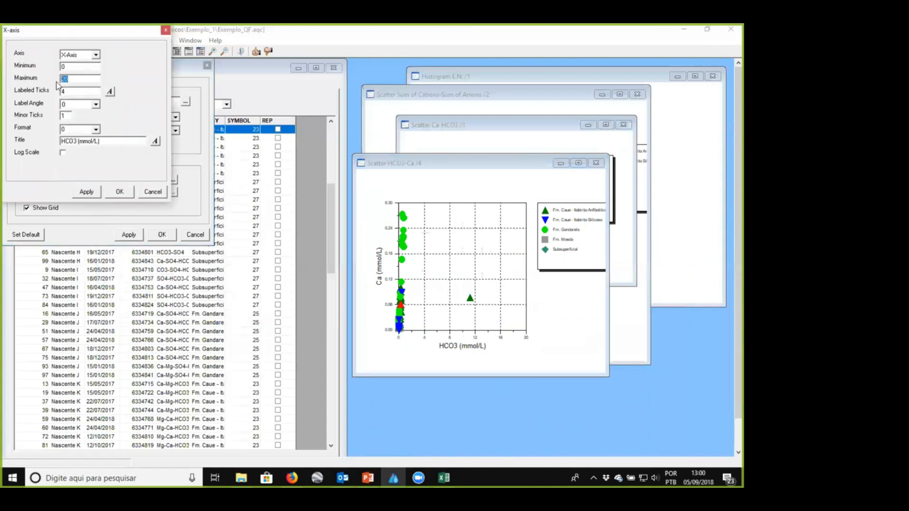
left_click(86, 191)
left_click(120, 191)
- Set the Ca axis maximum to 0.5 and format the HCO3 axis labels with one decimal place
left_click(144, 150)
double_click(76, 79)
type("1")
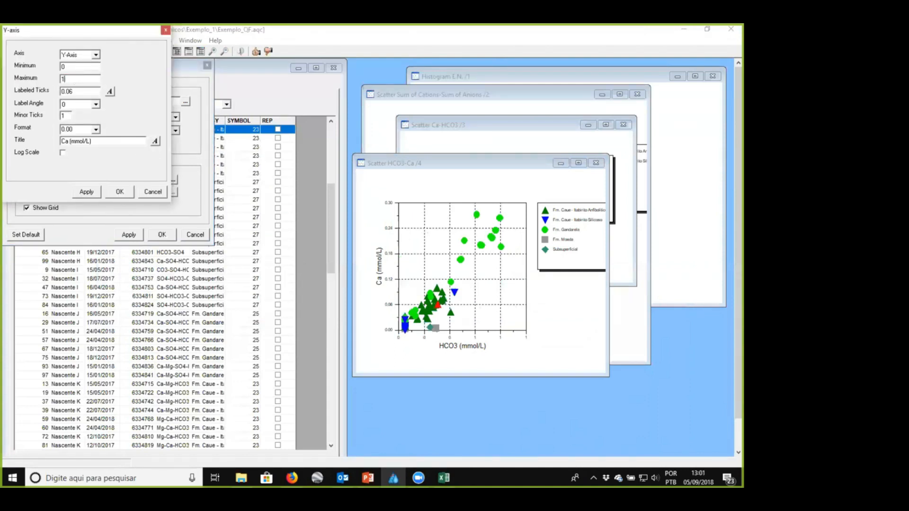
left_click(91, 193)
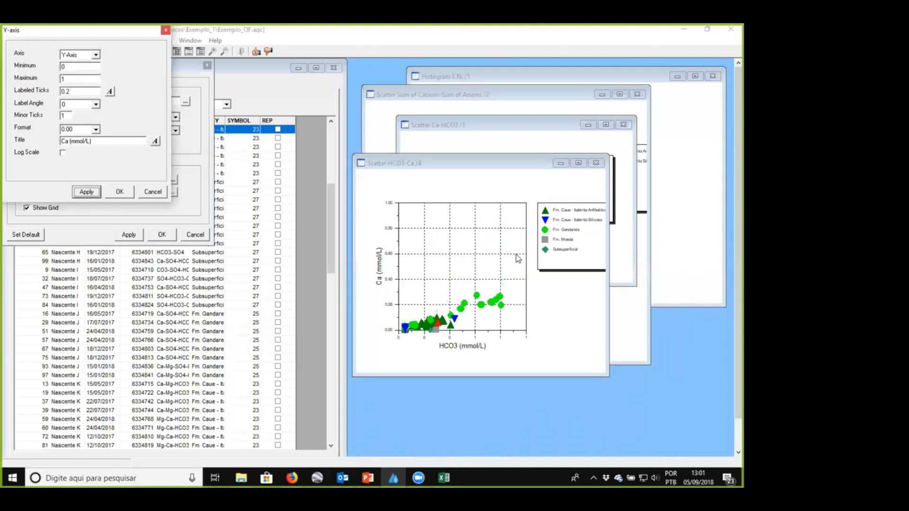
double_click(85, 79)
type("0.5")
left_click(84, 193)
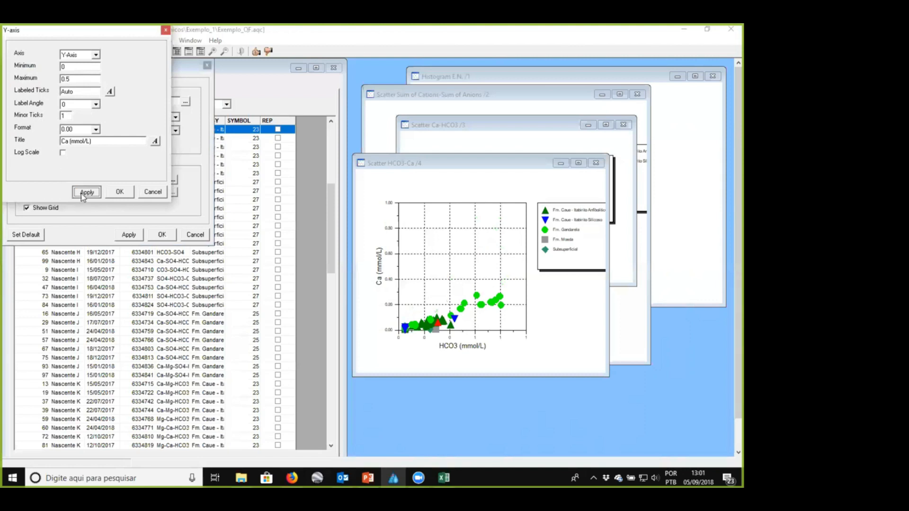
left_click(119, 192)
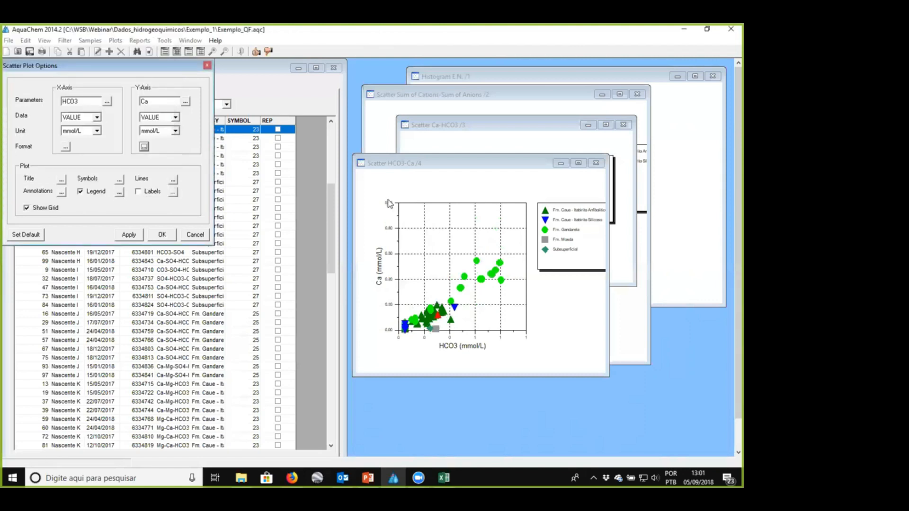
left_click(66, 147)
- Add a line named 1:1 with slope 1 and intercept 0 to the HCO3-Ca scatter plot
left_click(174, 180)
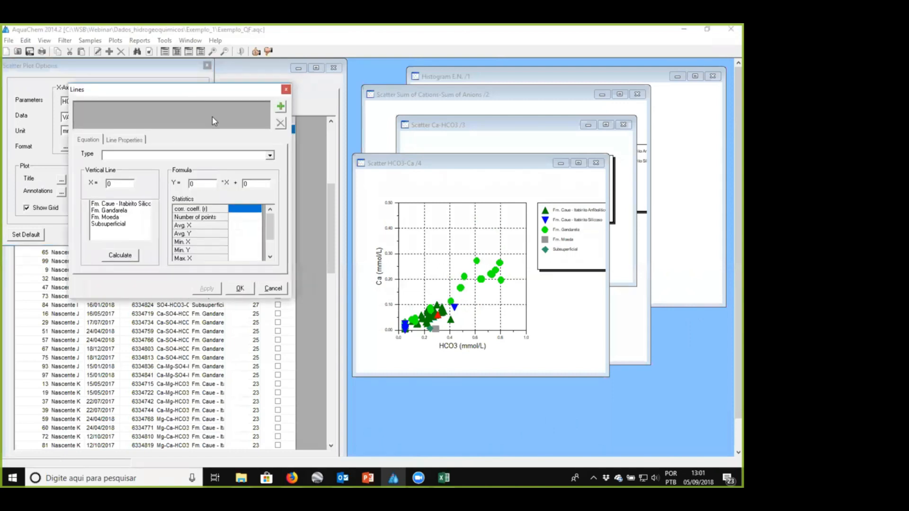
left_click(281, 106)
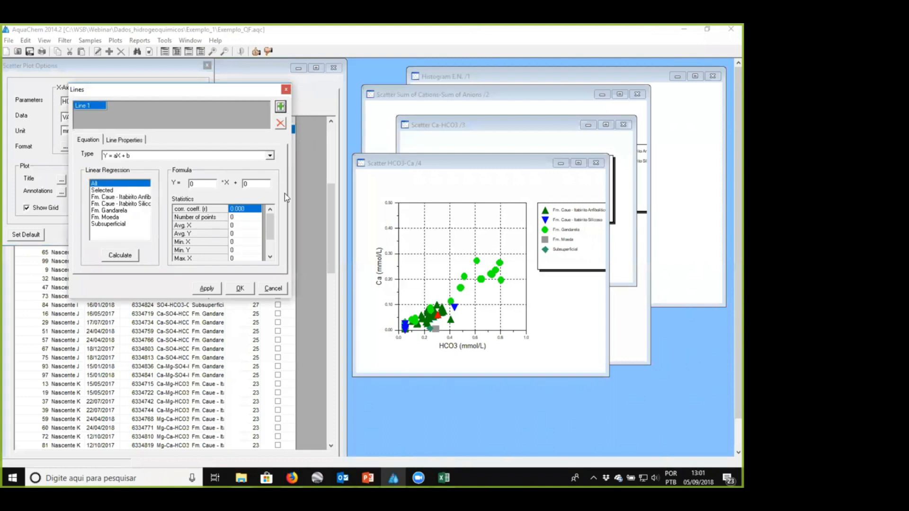
left_click(368, 478)
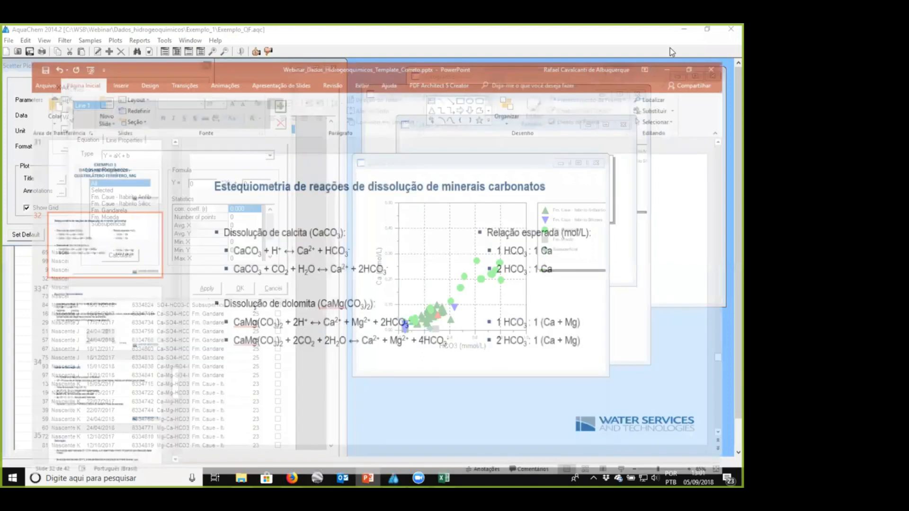
left_click(680, 33)
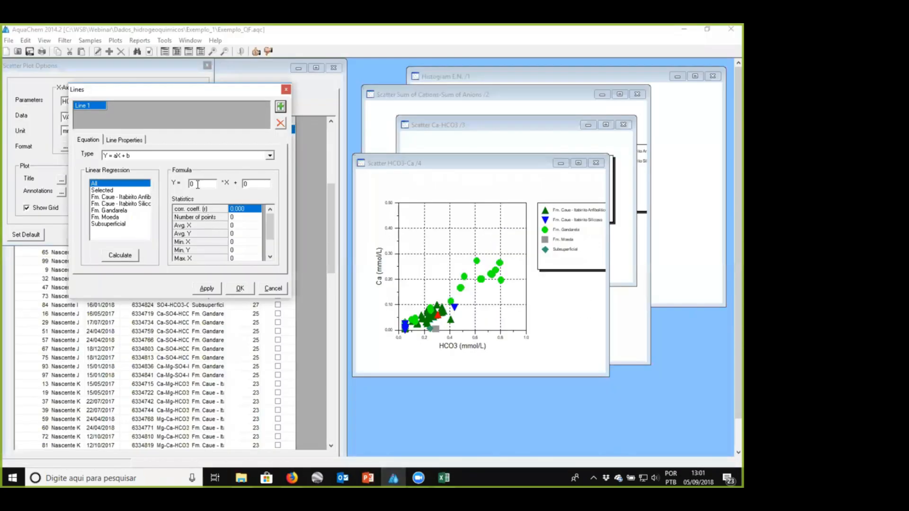
type("1")
left_click(207, 288)
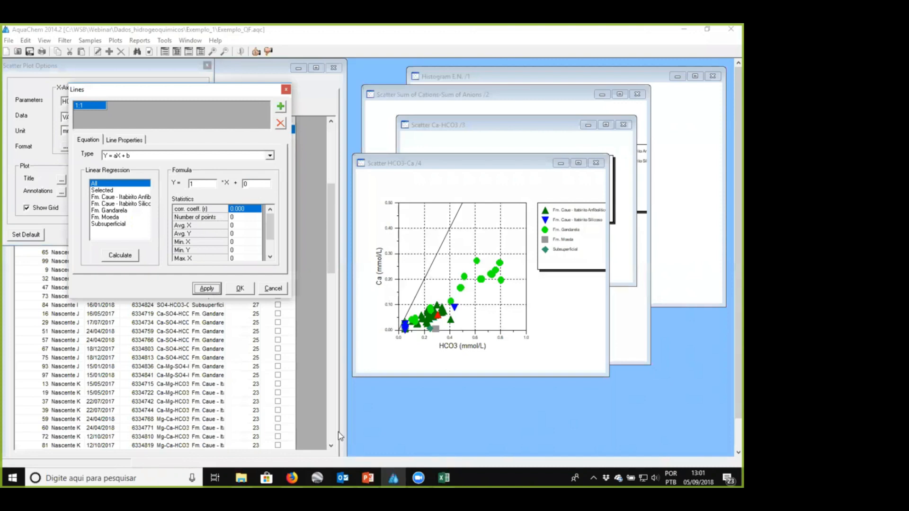
- Switch to PowerPoint and examine the two calcite dissolution reactions with their expected HCO3 to Ca ratios
left_click(368, 477)
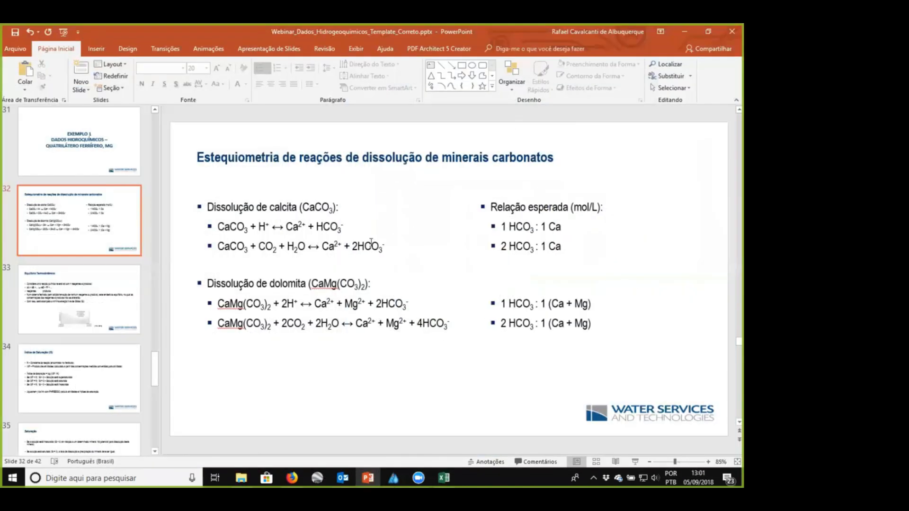
mouse_move(217, 226)
left_mouse_down()
mouse_move(339, 231)
mouse_move(230, 227)
left_mouse_up()
left_click(348, 226)
left_click(216, 246)
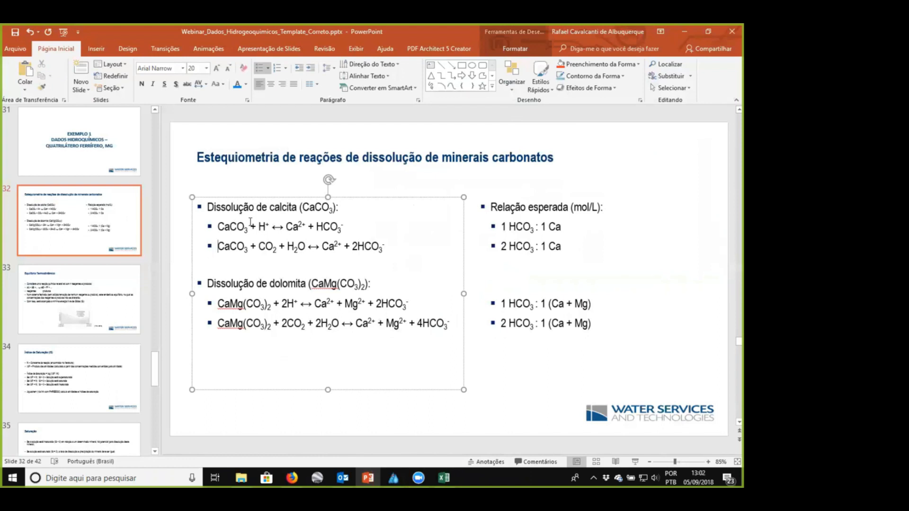
left_click_drag(217, 246, 391, 246)
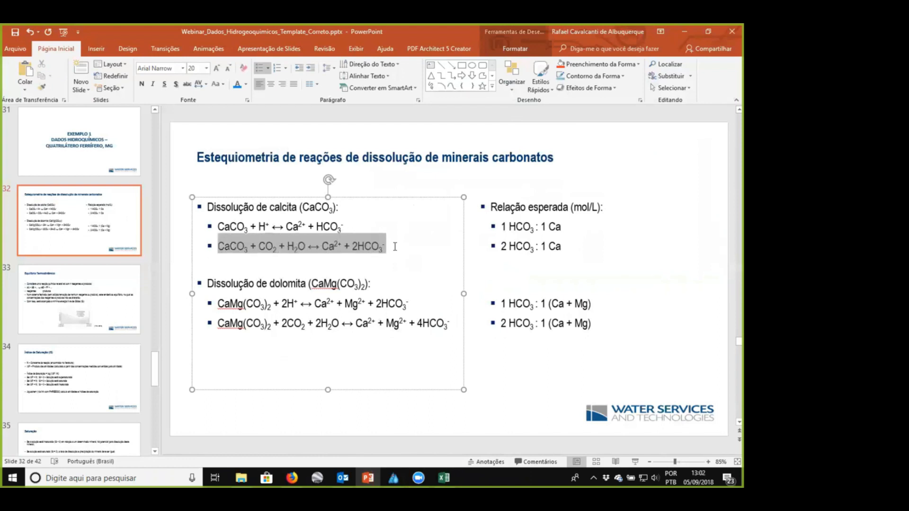
key("Delete")
left_click_drag(344, 227, 229, 224)
- Return to AquaChem and add a second line named 2:1 with slope 0.5 and intercept 0 to the HCO3-Ca plot
key("alt+Tab")
left_click(282, 108)
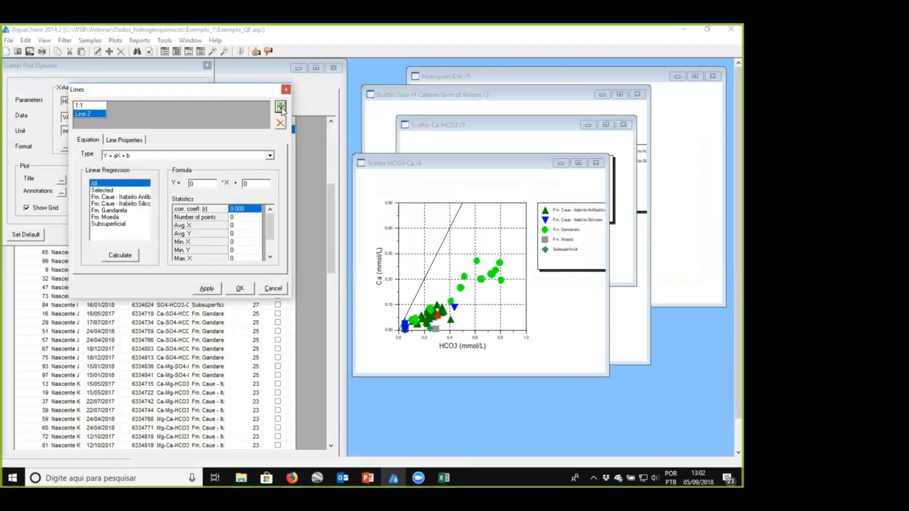
left_click(95, 114)
type("2:1")
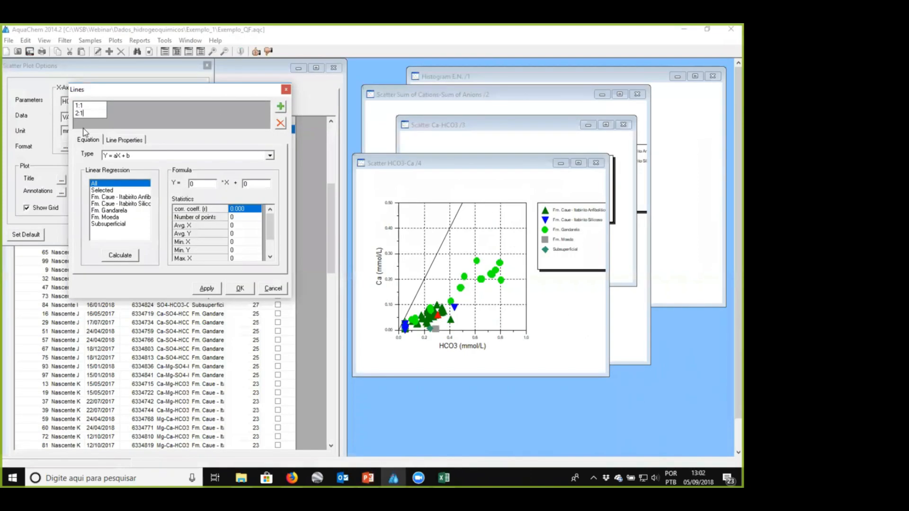
left_click(203, 183)
type(".5")
left_click(211, 289)
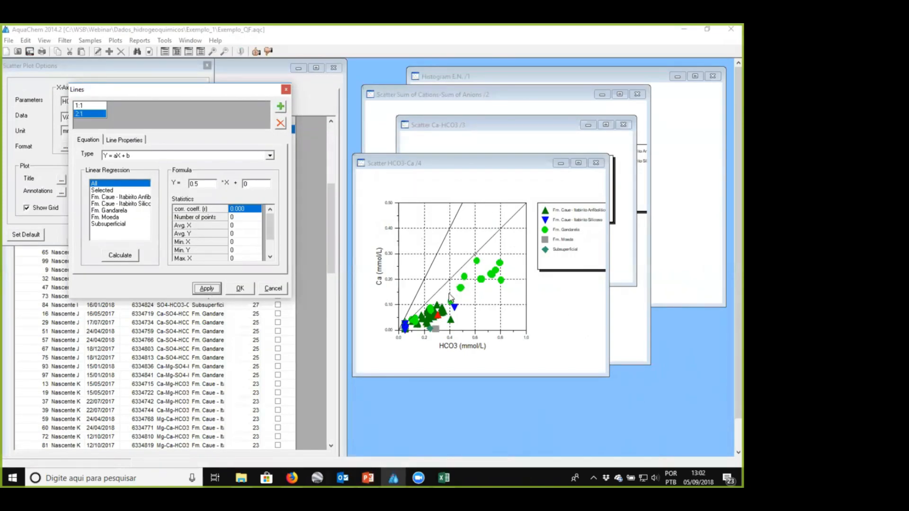
left_click(240, 289)
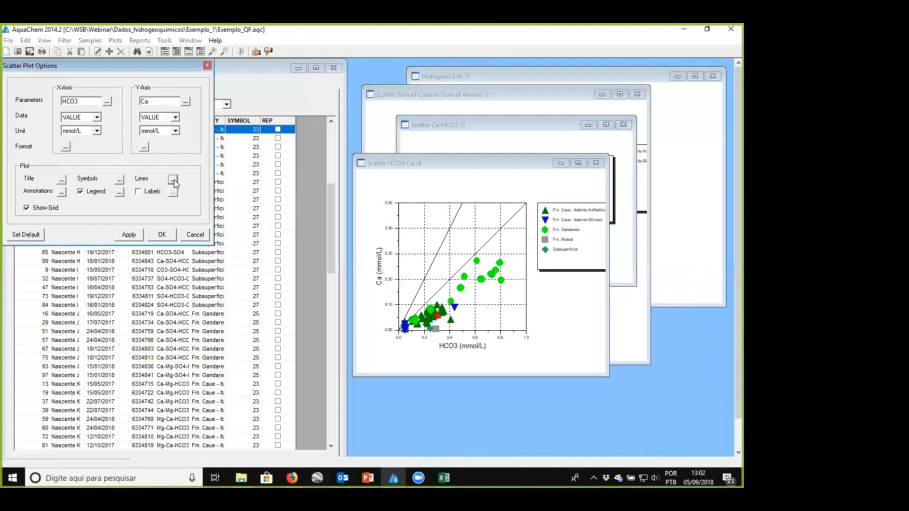
- Include the 1:1 and 2:1 lines in the legend of the HCO3-Ca plot
left_click(119, 192)
left_click(152, 185)
left_click(186, 185)
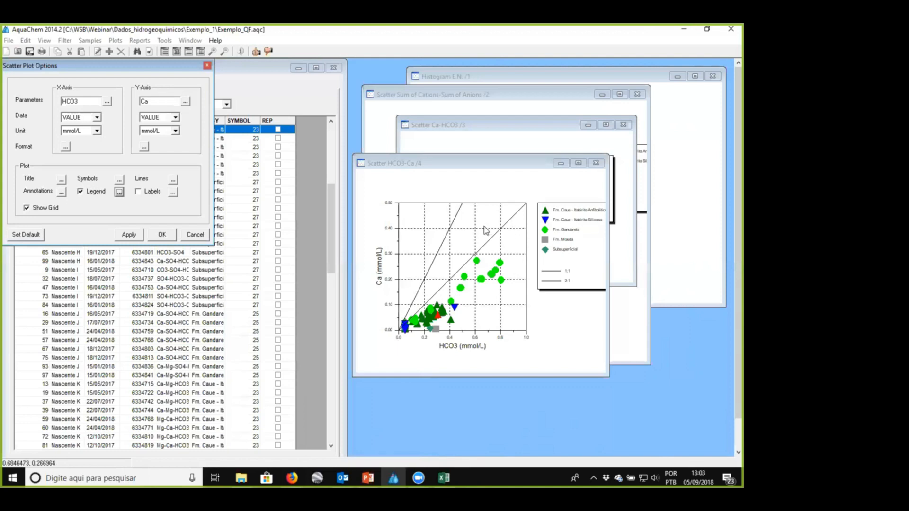
- Check the dolomite reactions in PowerPoint, and in AquaChem start a scatter plot with HCO3 on X and Ca+Mg on Y, both in mmol/L
left_click(367, 478)
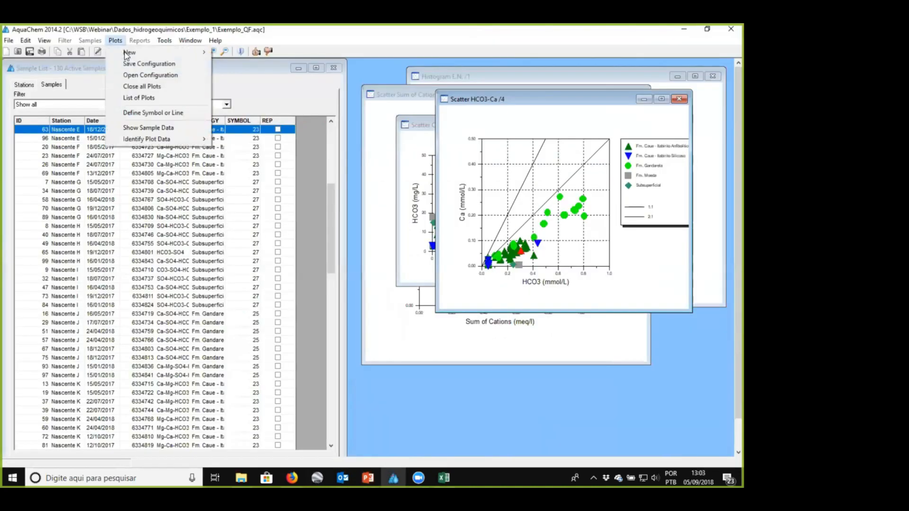
mouse_move(142, 52)
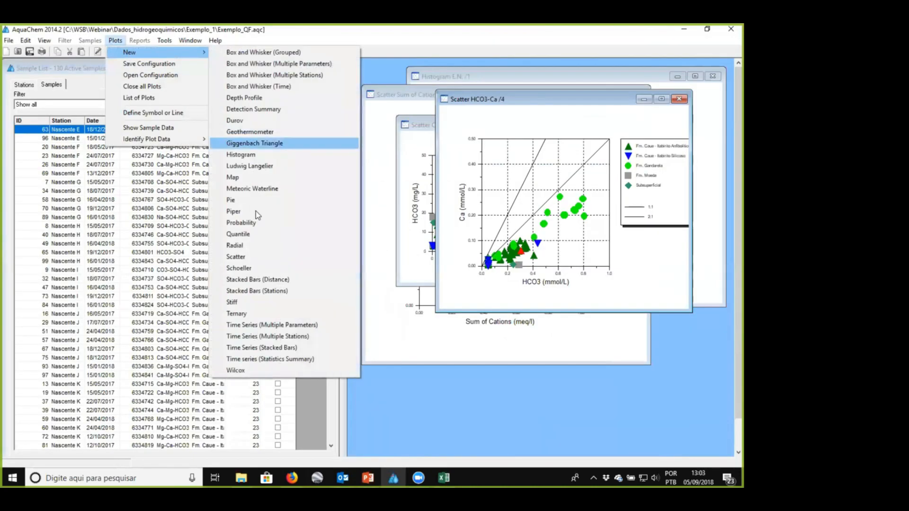
left_click(254, 257)
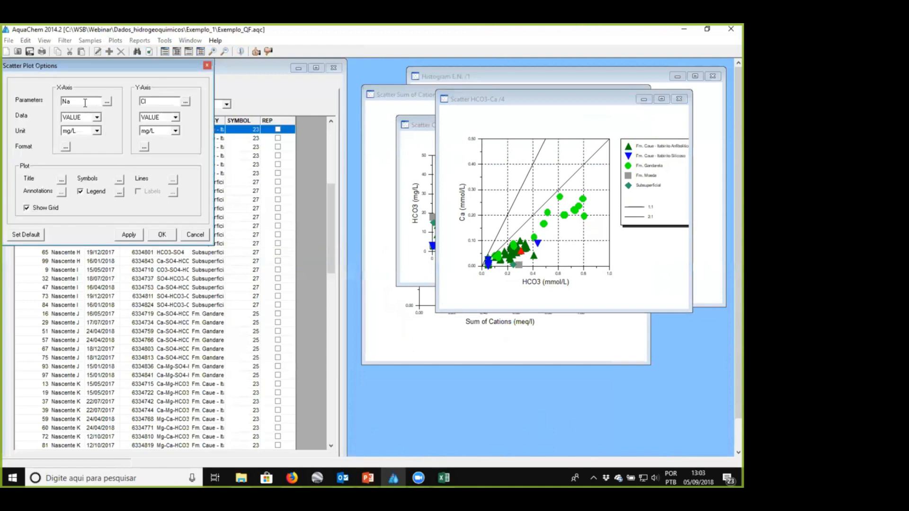
double_click(65, 101)
type("HCo3")
left_click(143, 101)
type("Ca+Mg")
key("Tab")
left_click(97, 131)
left_click(74, 143)
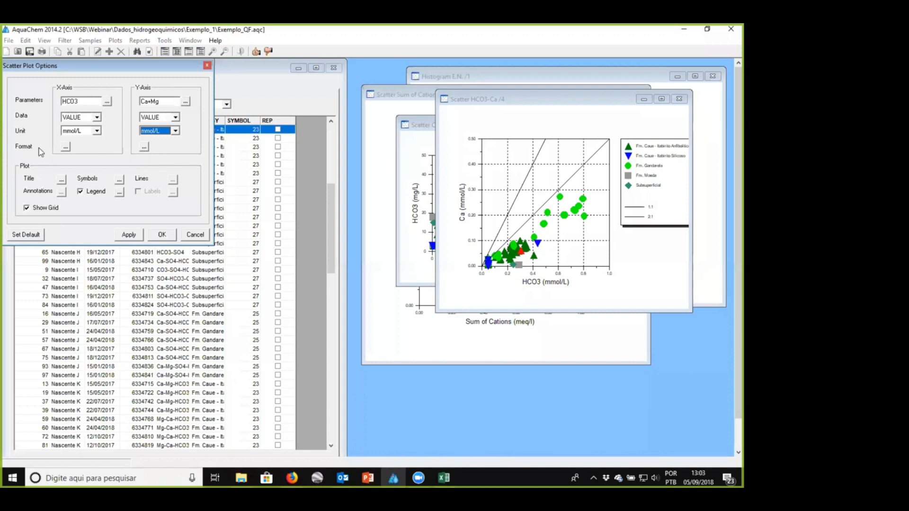
- Set the new plot's X-axis maximum to 1 and Y-axis maximum to 0.5, and create the plot
left_click(65, 148)
double_click(83, 79)
type("1")
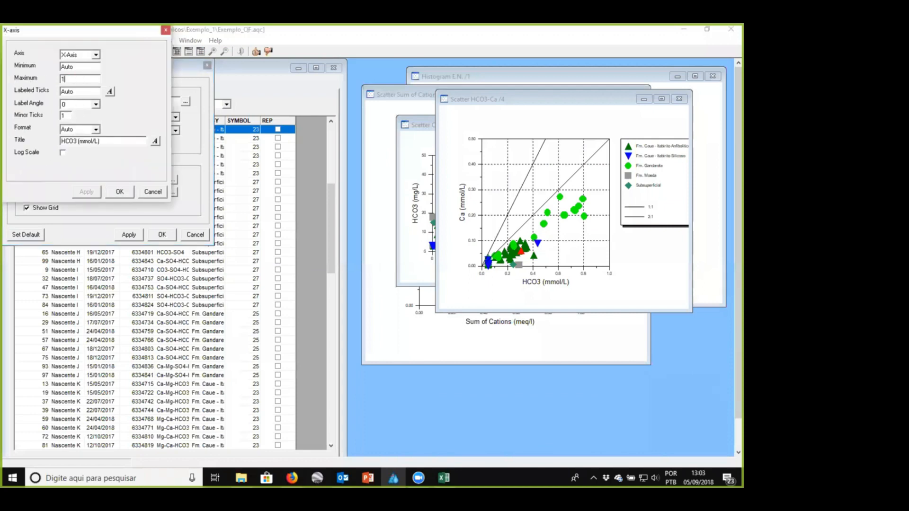
left_click(119, 193)
left_click(144, 149)
double_click(82, 78)
type("0")
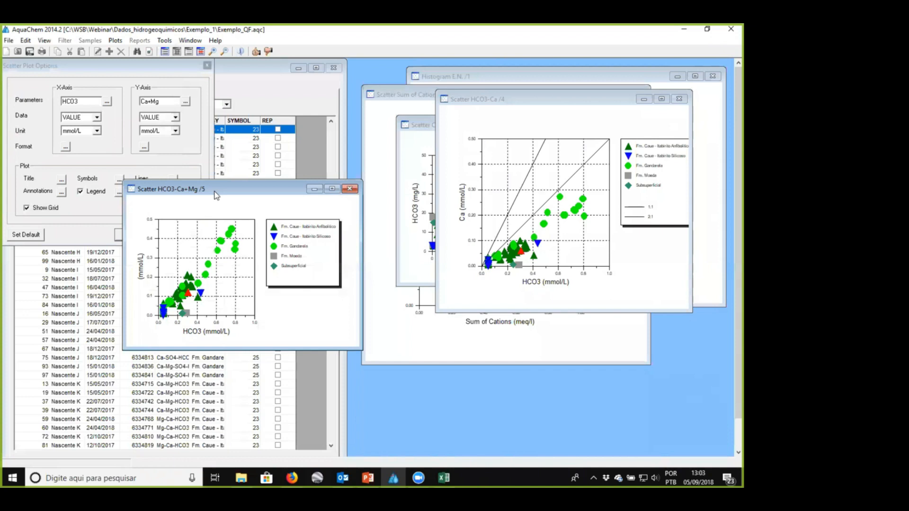
left_click_drag(214, 191, 207, 267)
- Add 1:1 and 2:1 reference lines with slopes 1 and 0.5 to the HCO3-Ca+Mg plot
left_click(175, 180)
left_click(295, 104)
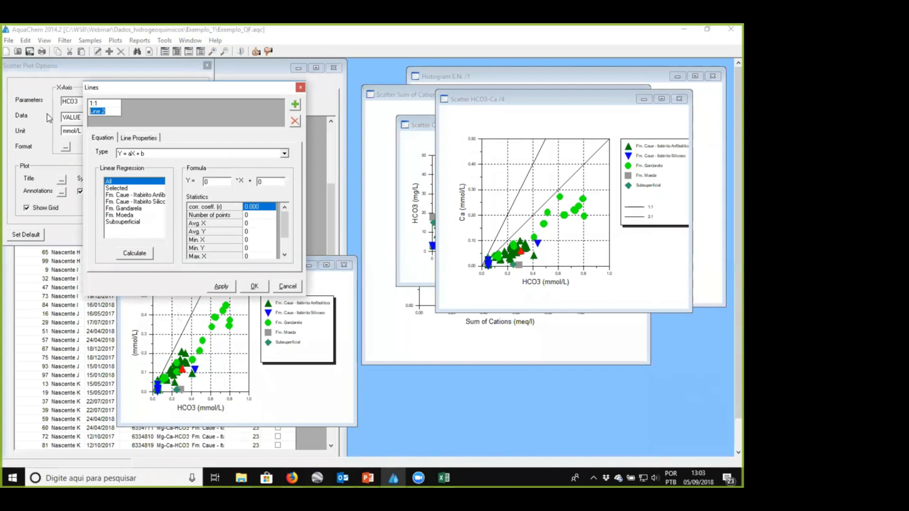
type("2")
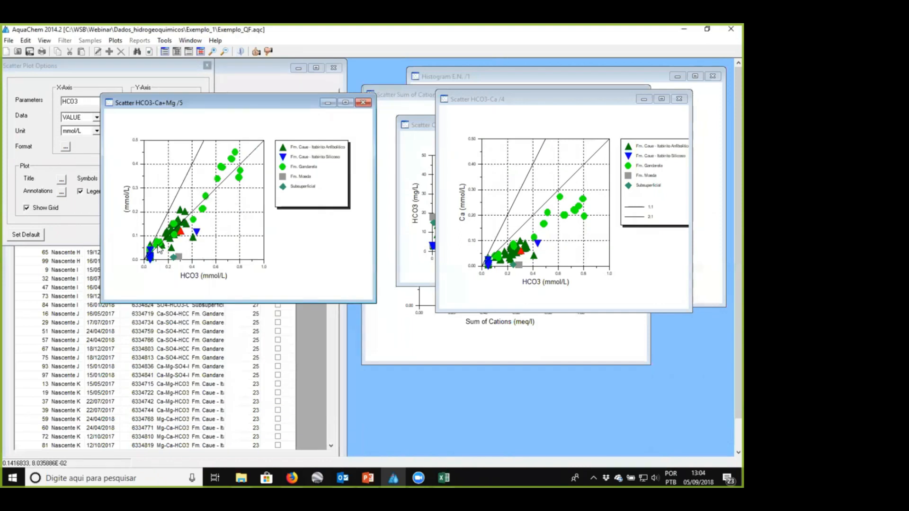
- Title the Y axis Ca+Mg (mmol/L), enlarge the HCO3-Ca+Mg plot window, and move it clear of the sample list
left_click_drag(215, 101, 309, 96)
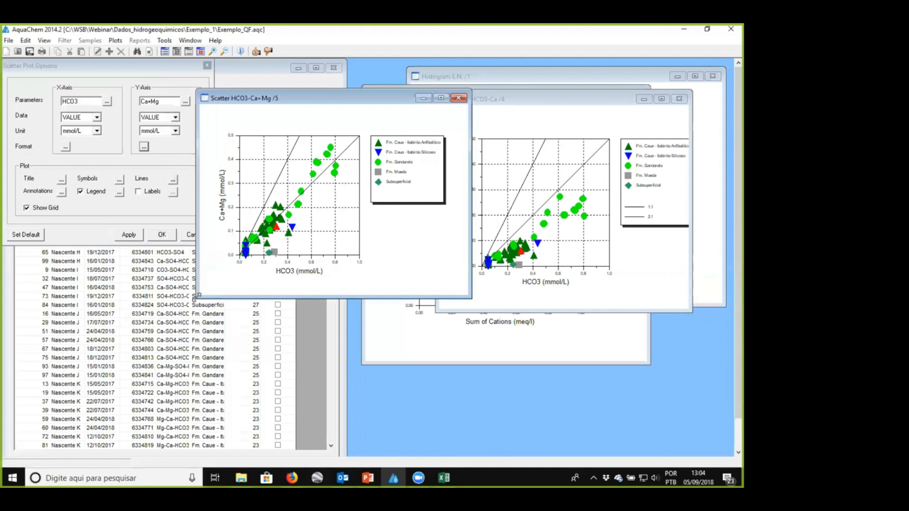
left_click_drag(198, 296, 149, 339)
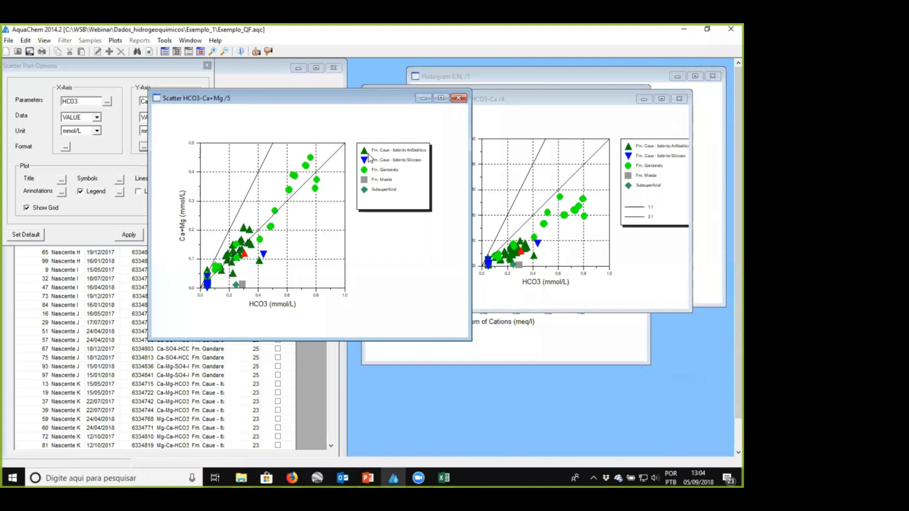
left_click_drag(284, 98, 482, 146)
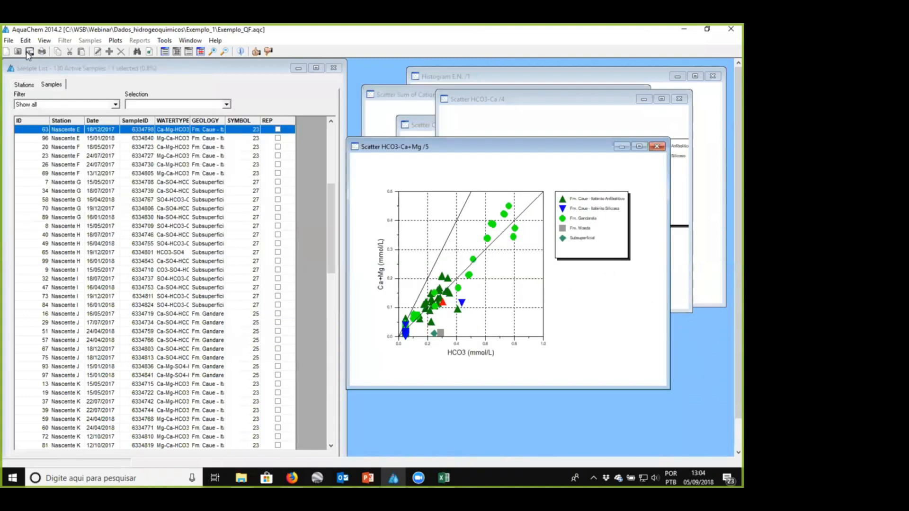
- Find the samples where Quality_control = BI and omit them from the sample list and plots
left_click(26, 41)
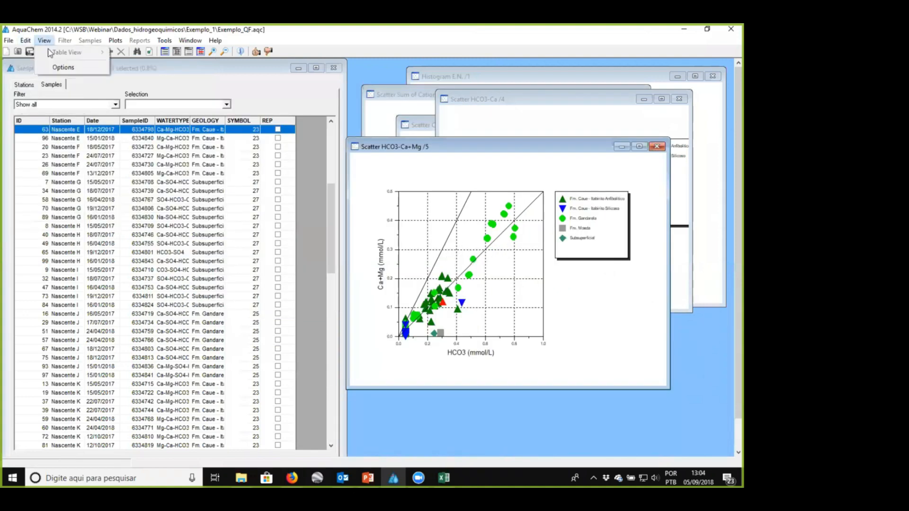
left_click(203, 69)
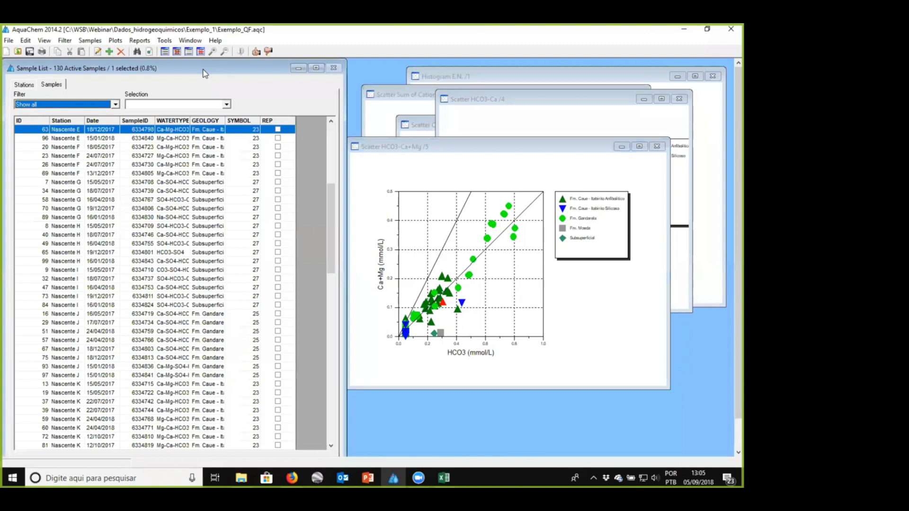
key("ctrl+f")
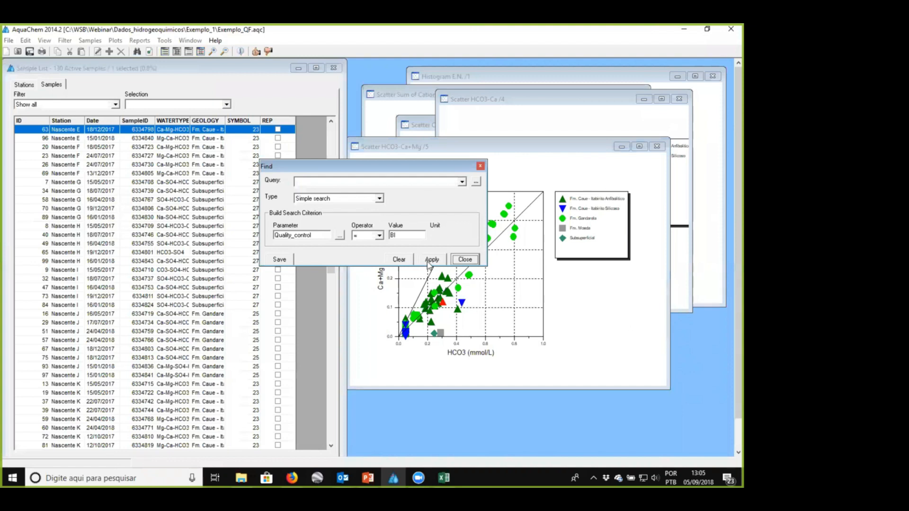
left_click(430, 259)
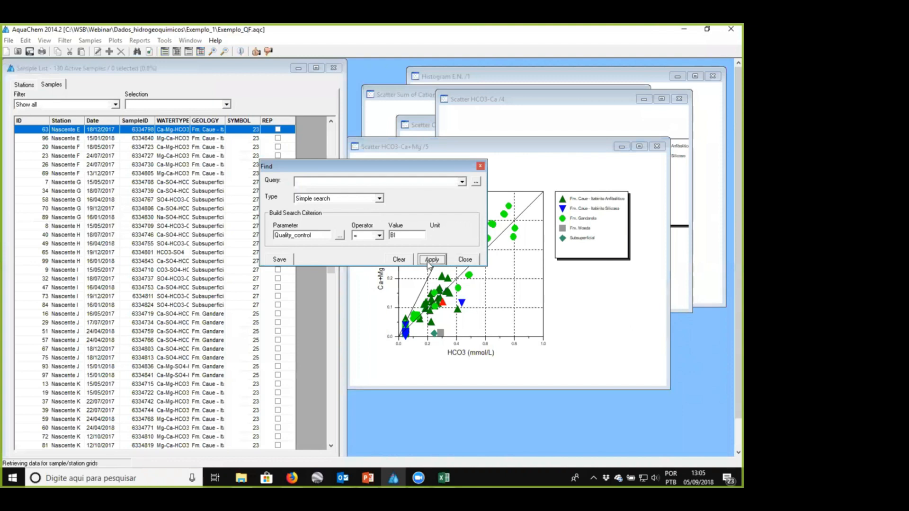
left_click(460, 261)
left_click(116, 104)
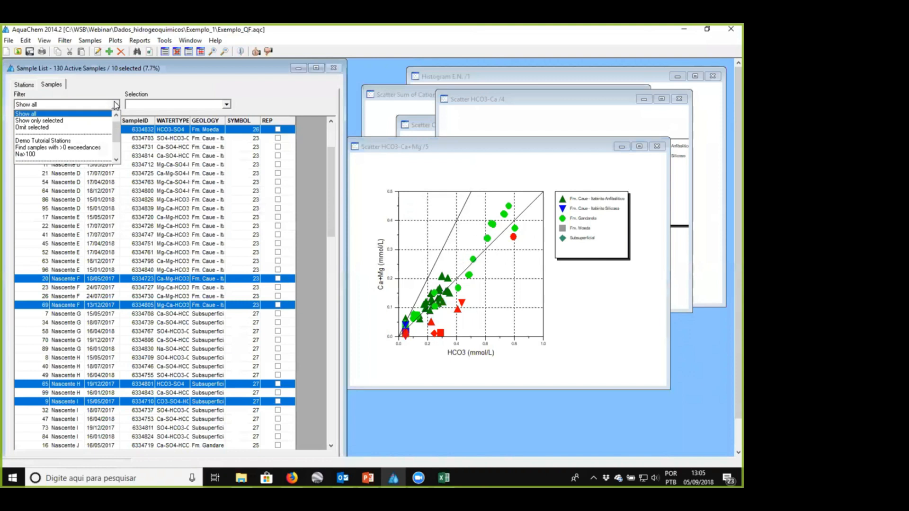
left_click(60, 128)
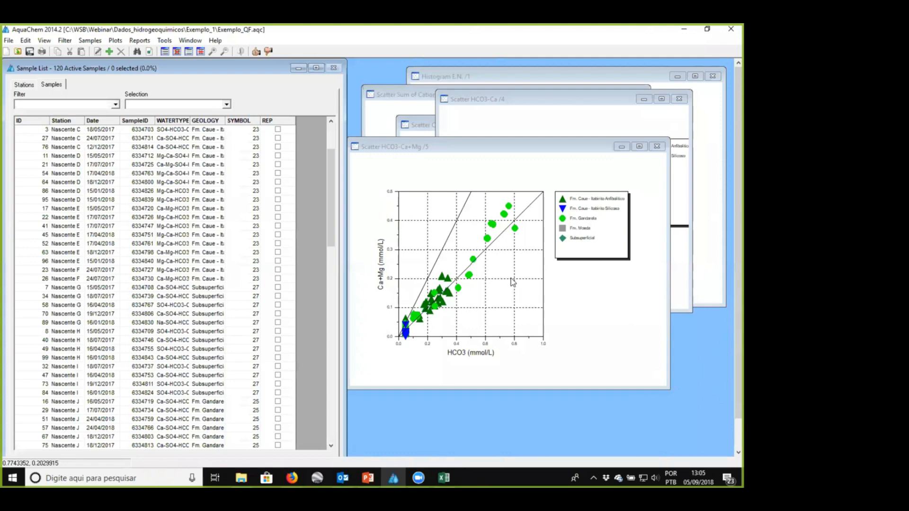
- Switch to the PowerPoint presentation and show the Conclusão slide
left_click(367, 477)
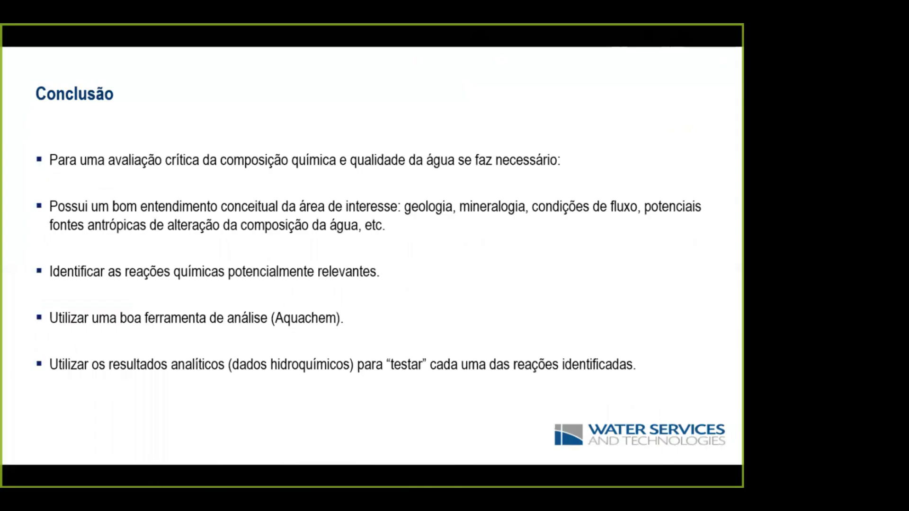